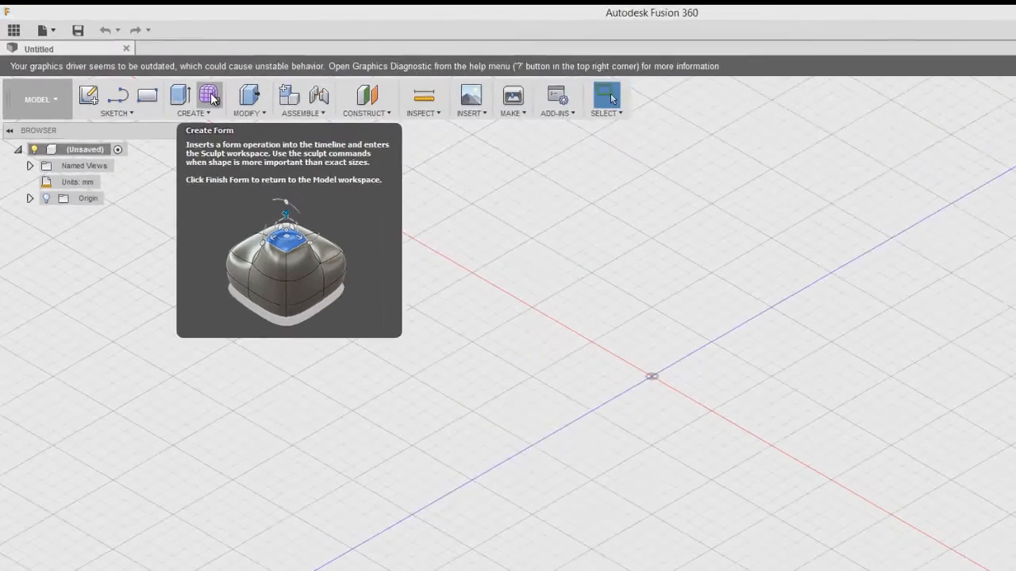
Start a new Create Form in the empty design to enter the Sculpt workspace
{"action": "left_click", "coordinate": [210, 96]}
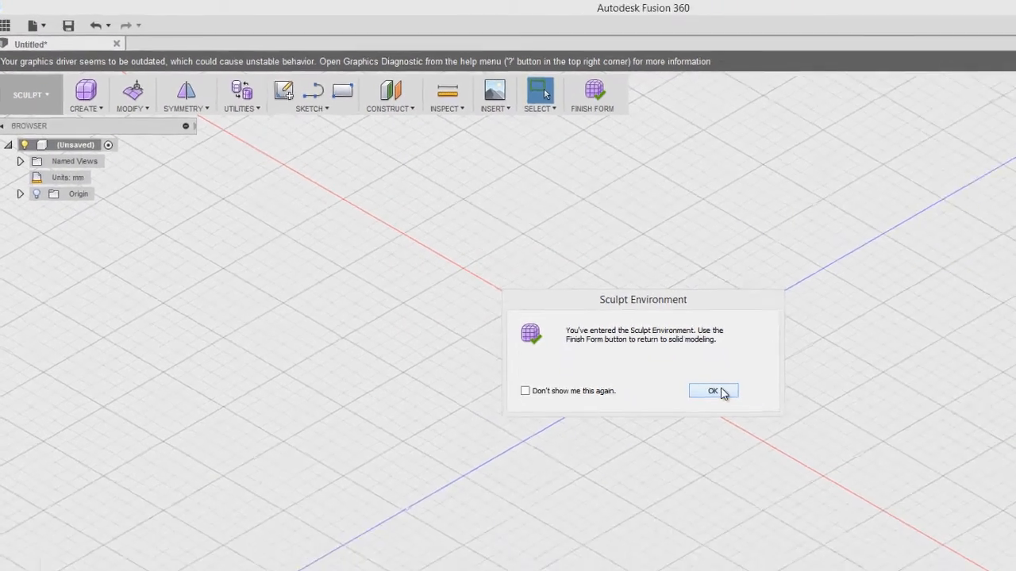
Add a torus 45.888 mm across with a 9.178 mm tube on the ground plane
{"action": "left_click", "coordinate": [588, 327]}
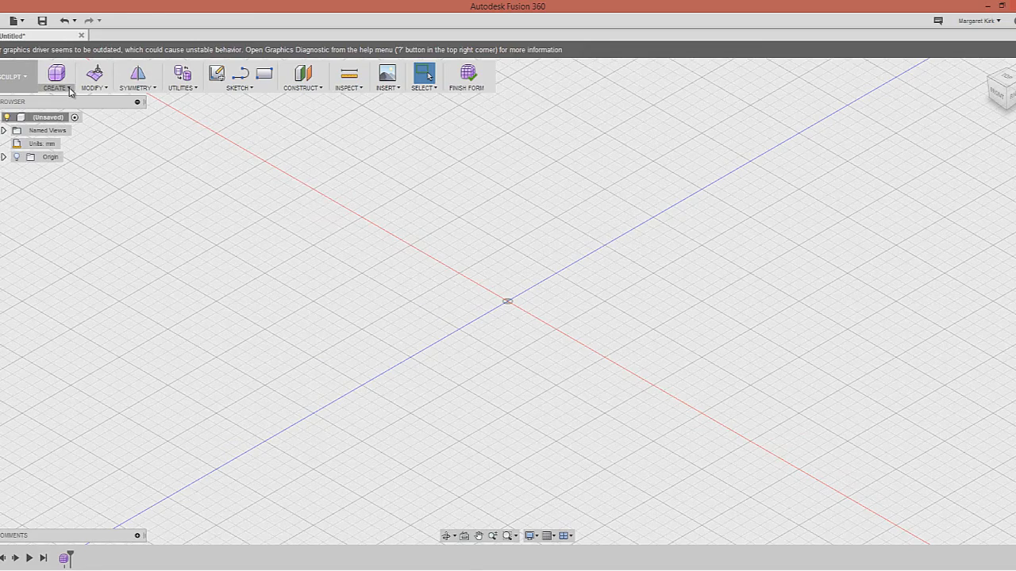
{"action": "left_click", "coordinate": [69, 88]}
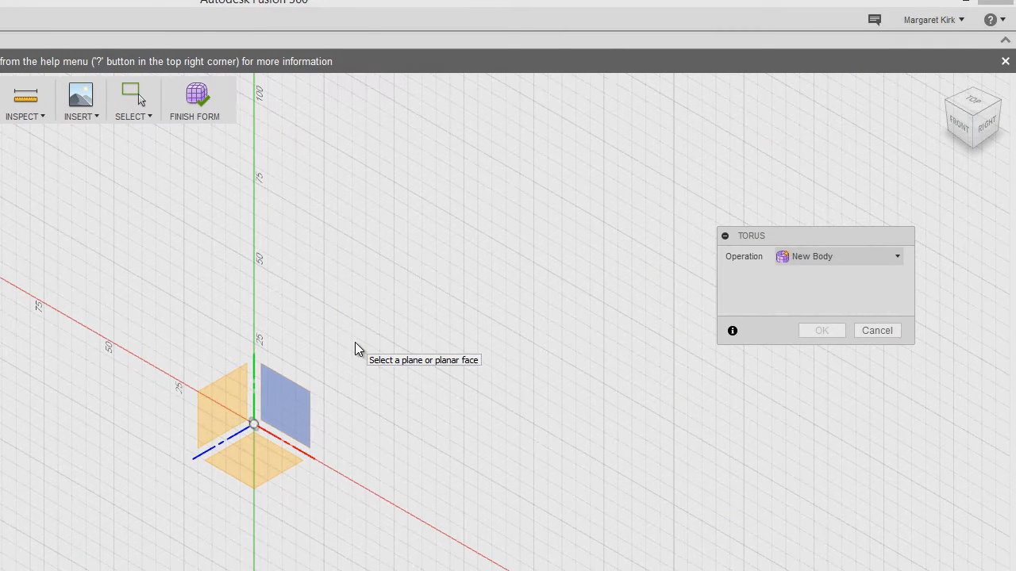
{"action": "left_click", "coordinate": [291, 407]}
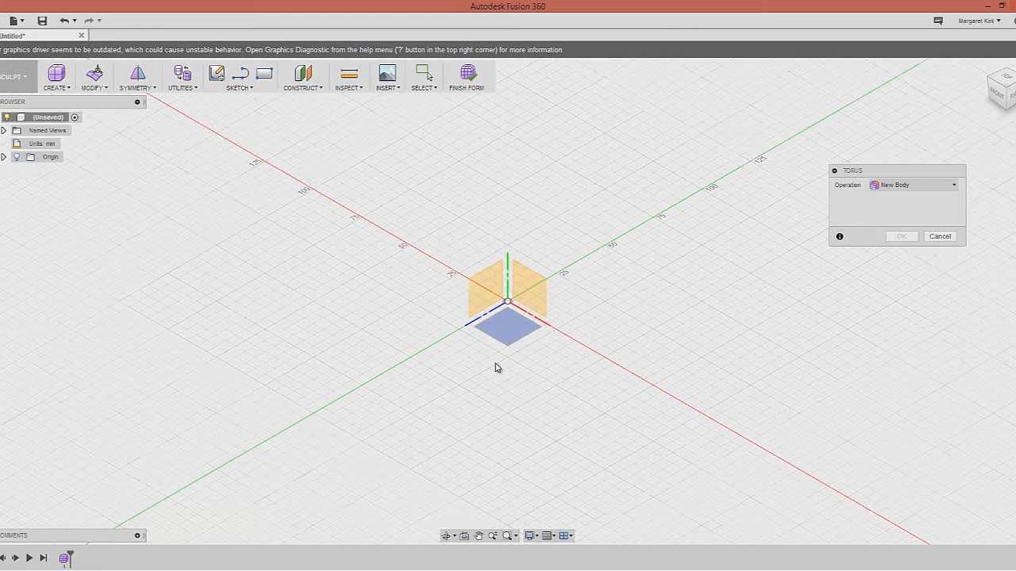
{"action": "left_click", "coordinate": [498, 337]}
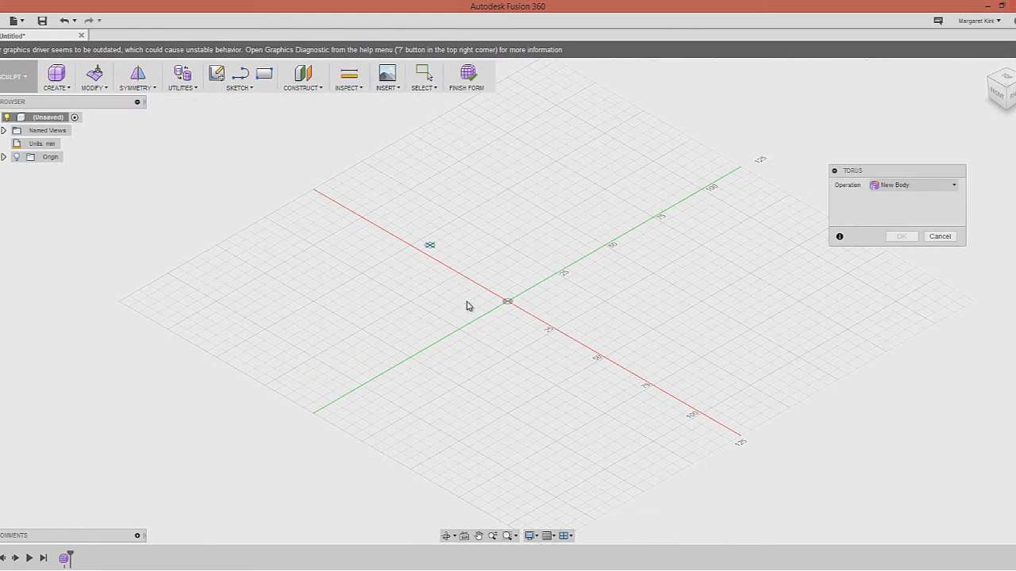
{"action": "left_click", "coordinate": [365, 300]}
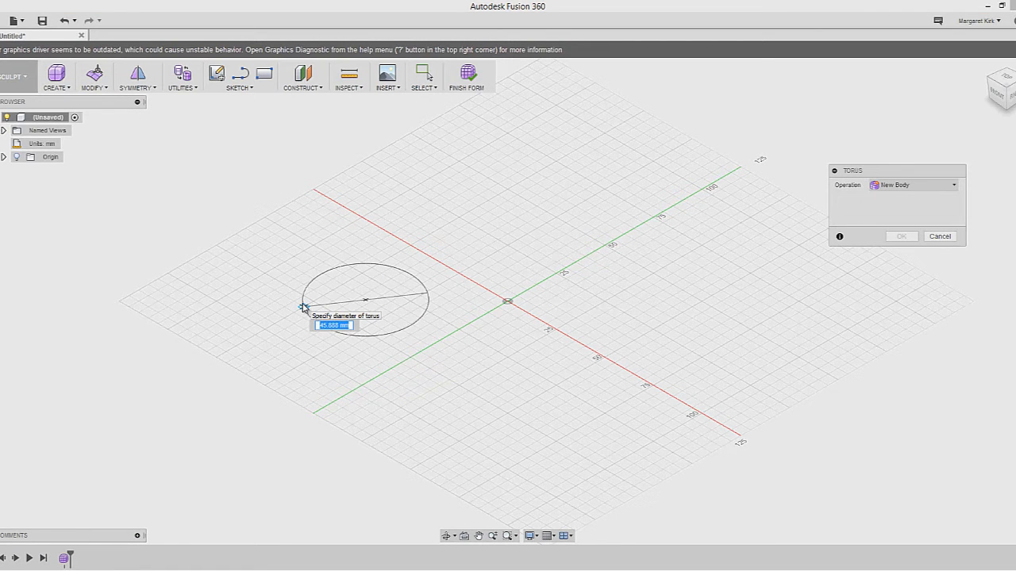
{"action": "left_click", "coordinate": [304, 307]}
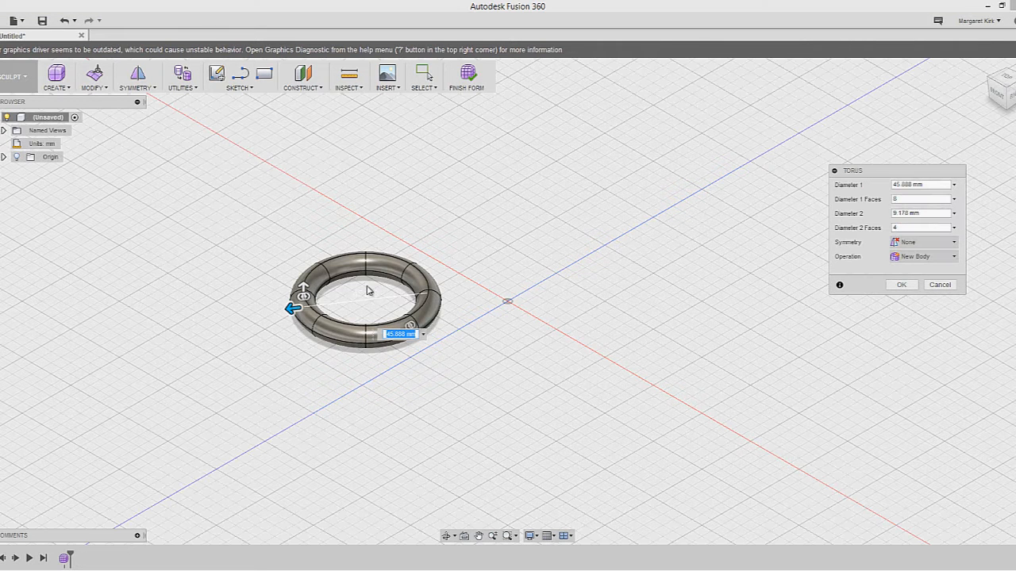
{"action": "key", "text": "Return"}
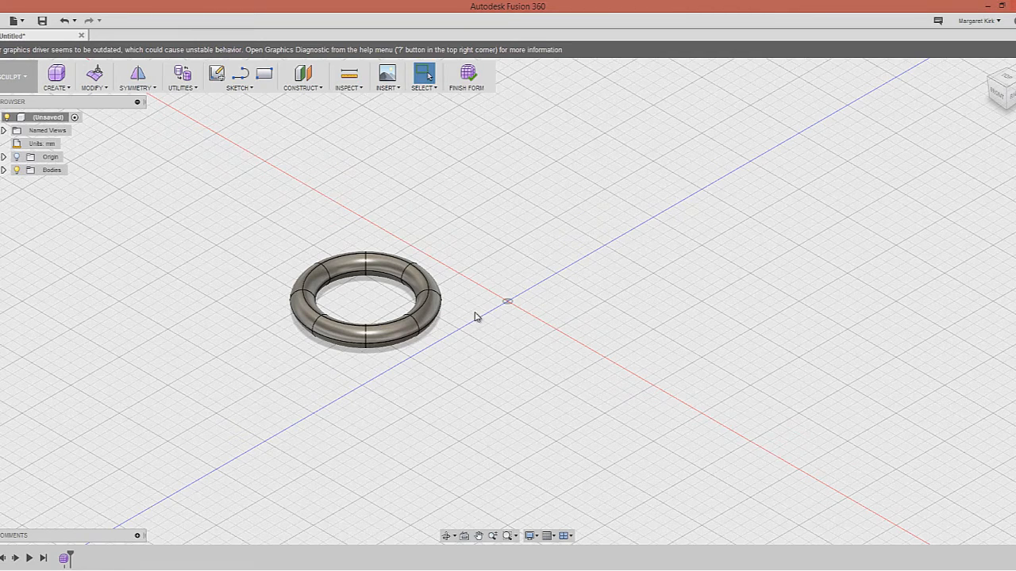
{"action": "middle_click_drag", "start_coordinate": [453, 378], "coordinate": [442, 368]}
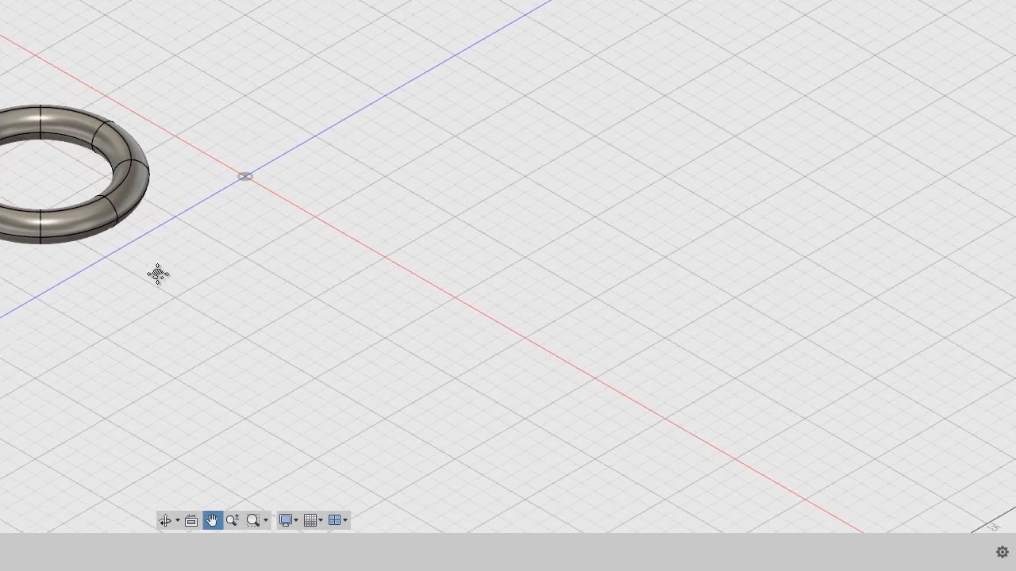
{"action": "middle_click_drag", "start_coordinate": [158, 274], "coordinate": [211, 264]}
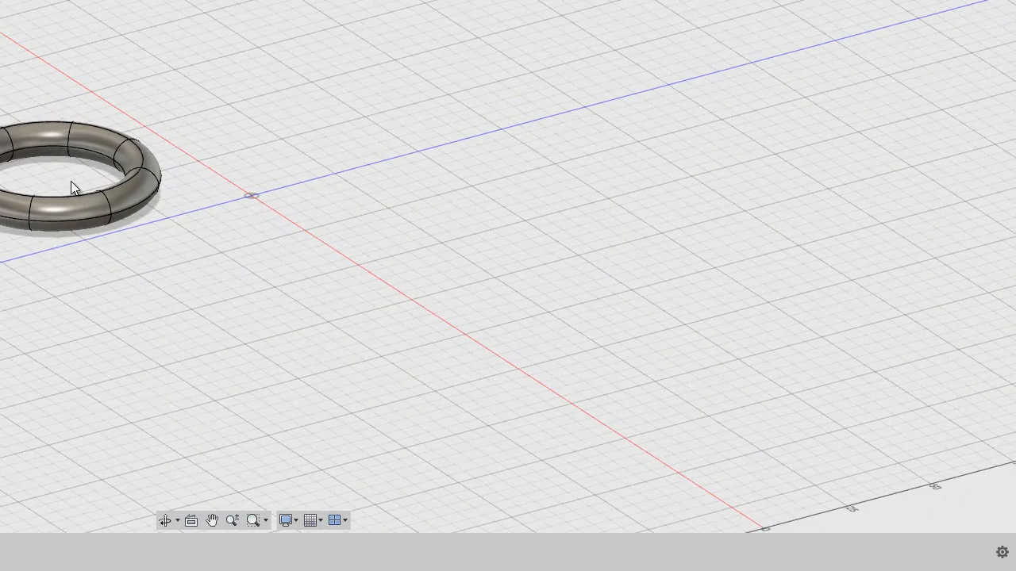
{"action": "scroll", "coordinate": [181, 182], "scroll_direction": "down", "scroll_amount": 2}
{"action": "scroll", "coordinate": [181, 182], "scroll_direction": "up", "scroll_amount": 4}
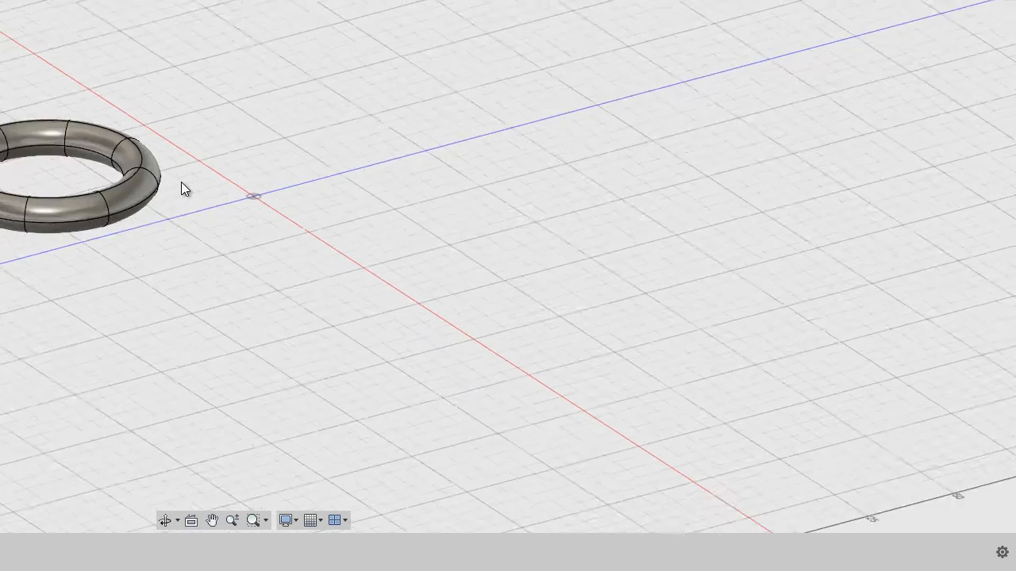
{"action": "scroll", "coordinate": [199, 202], "scroll_direction": "down", "scroll_amount": 3}
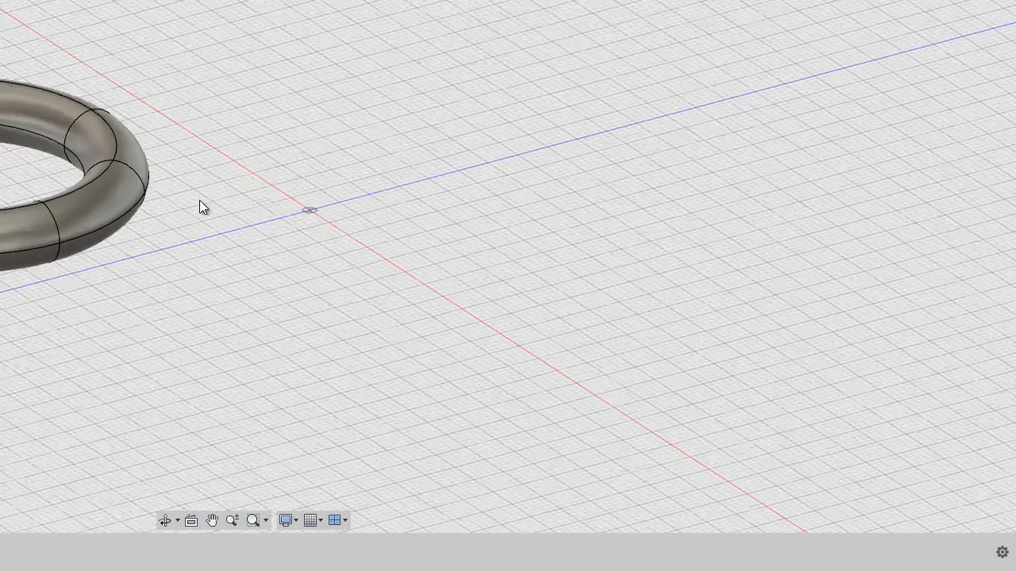
{"action": "scroll", "coordinate": [203, 196], "scroll_direction": "down", "scroll_amount": 5}
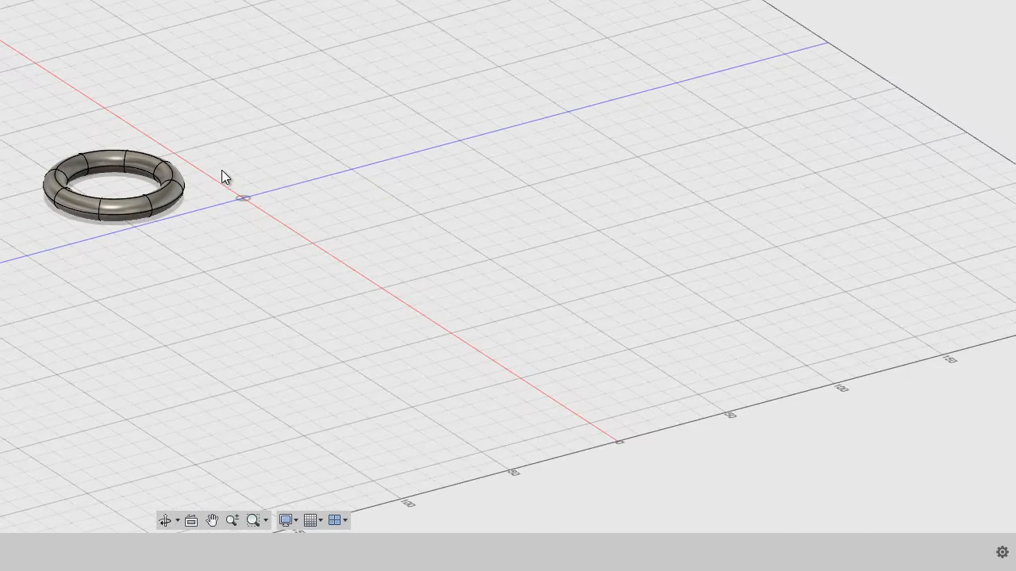
{"action": "middle_click_drag", "start_coordinate": [222, 161], "coordinate": [207, 201]}
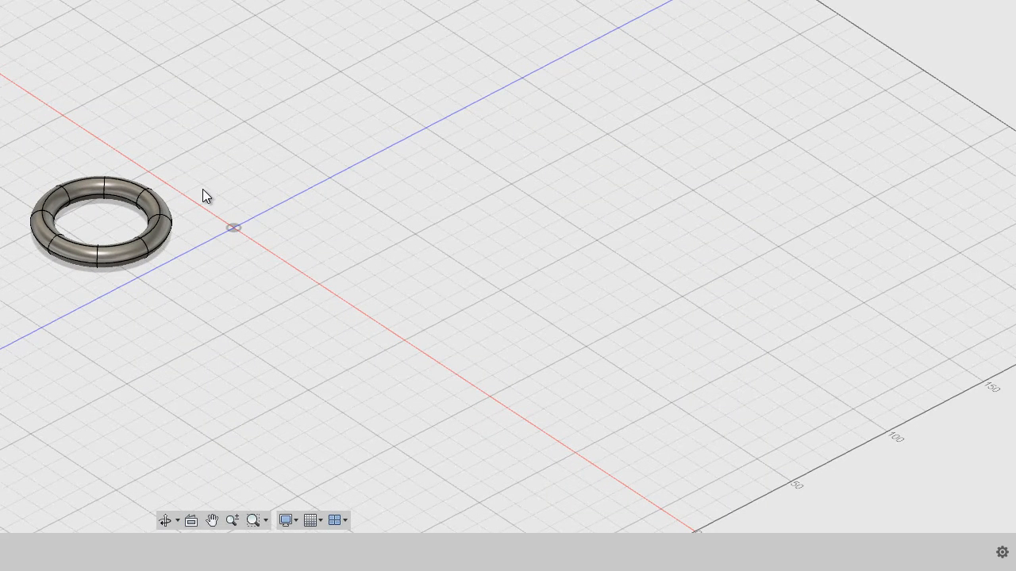
{"action": "scroll", "coordinate": [193, 196], "scroll_direction": "down", "scroll_amount": 2}
{"action": "scroll", "coordinate": [191, 196], "scroll_direction": "up", "scroll_amount": 4}
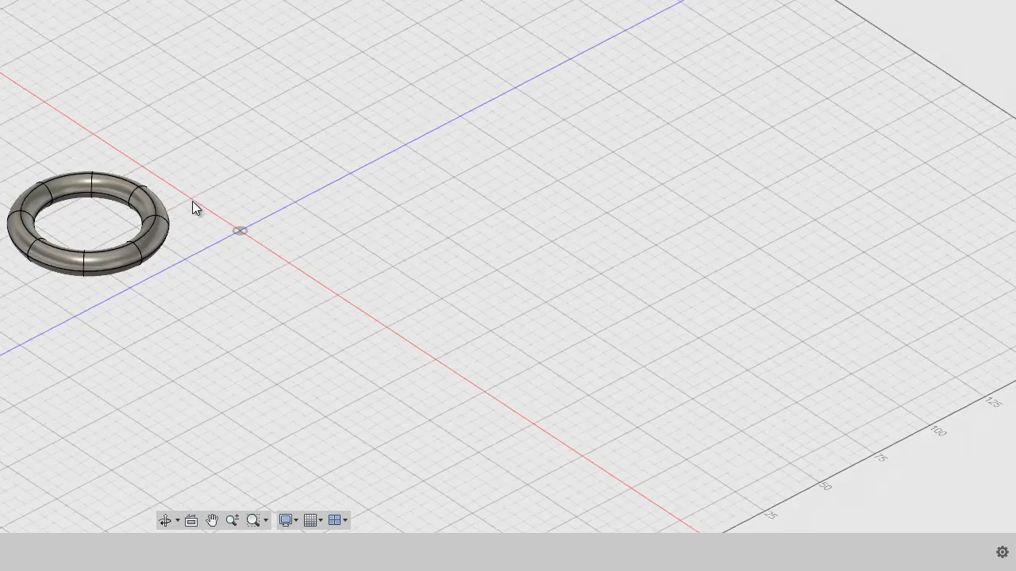
{"action": "middle_click_drag", "start_coordinate": [199, 204], "coordinate": [231, 214], "text": "shift"}
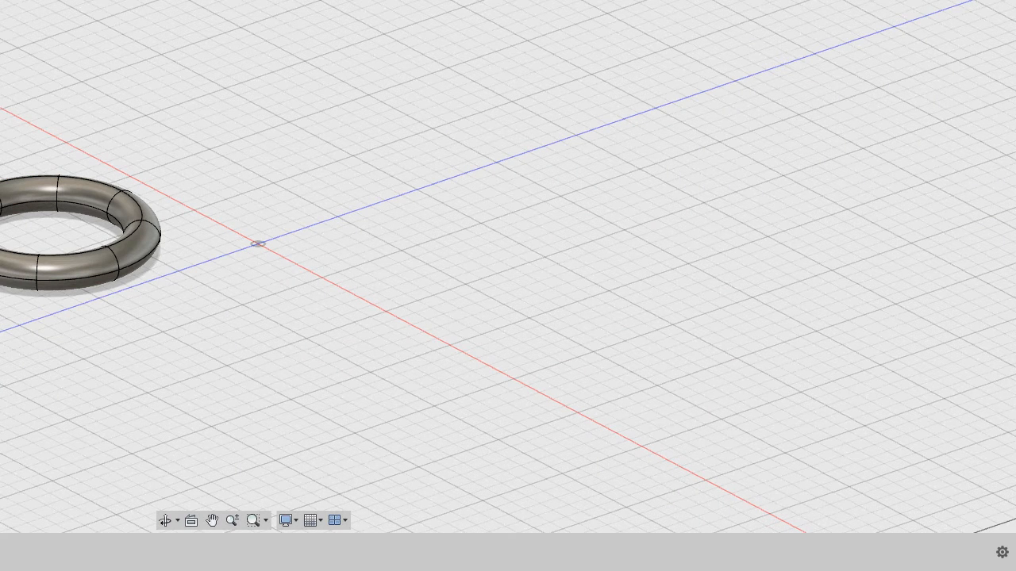
Start Edit Form from a top torus face's right-click menu, then clear the face selection
{"action": "left_click", "coordinate": [75, 185]}
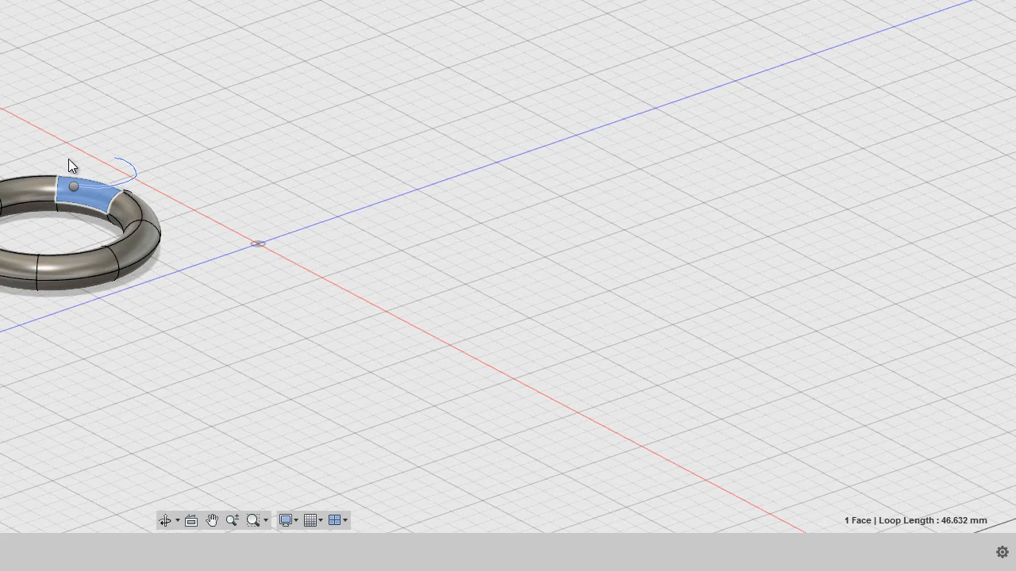
{"action": "right_click", "coordinate": [75, 159]}
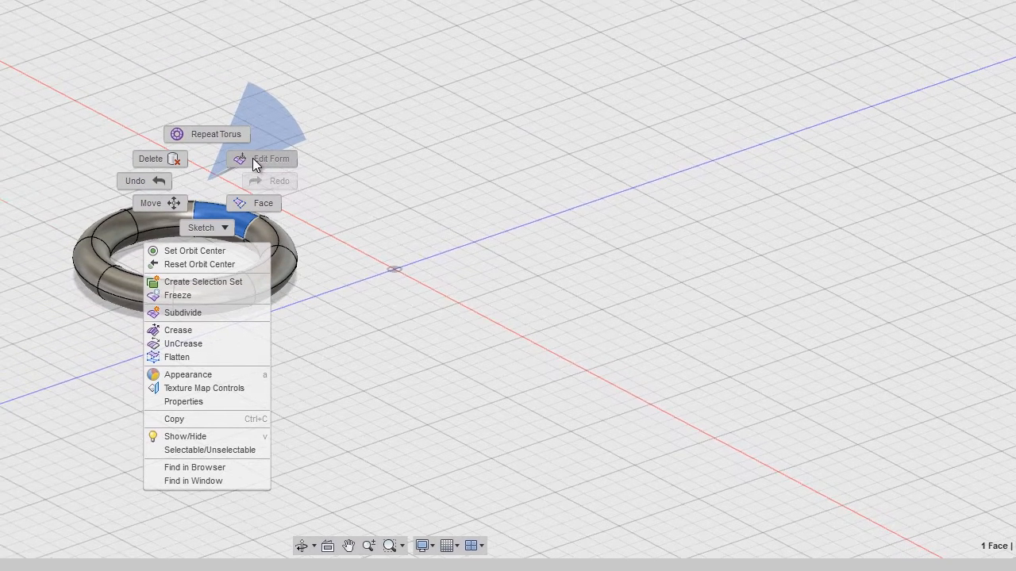
{"action": "left_click", "coordinate": [252, 157]}
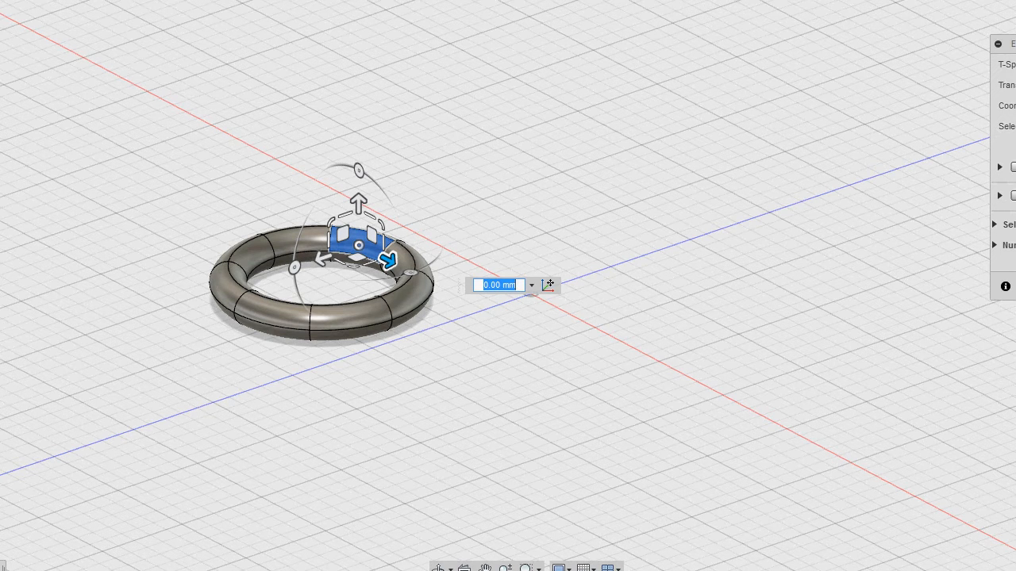
{"action": "left_click", "coordinate": [295, 236]}
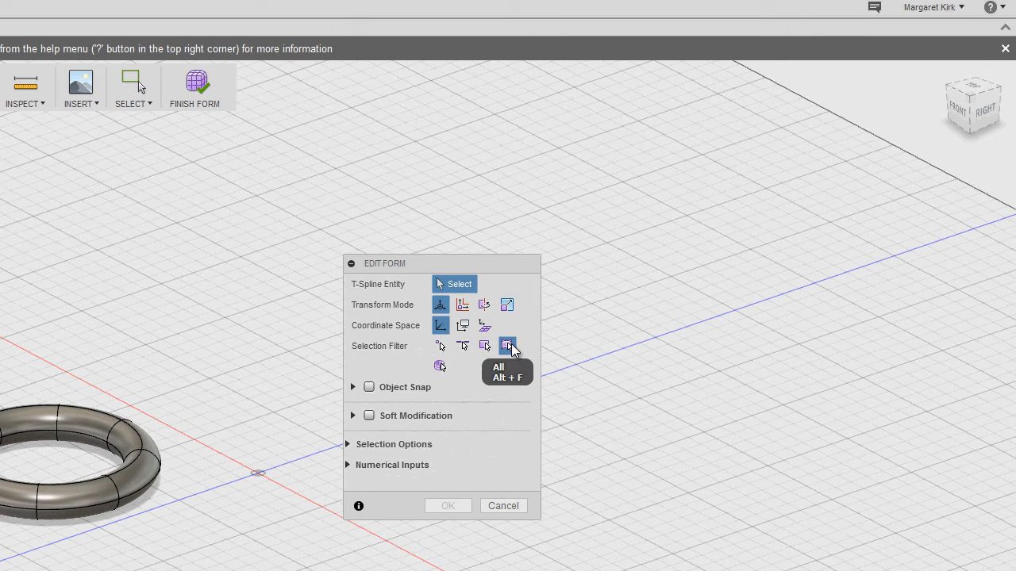
With the Vertex filter, lift the torus's top vertex 20 mm, then nudge it to -15 mm
{"action": "left_click", "coordinate": [440, 347]}
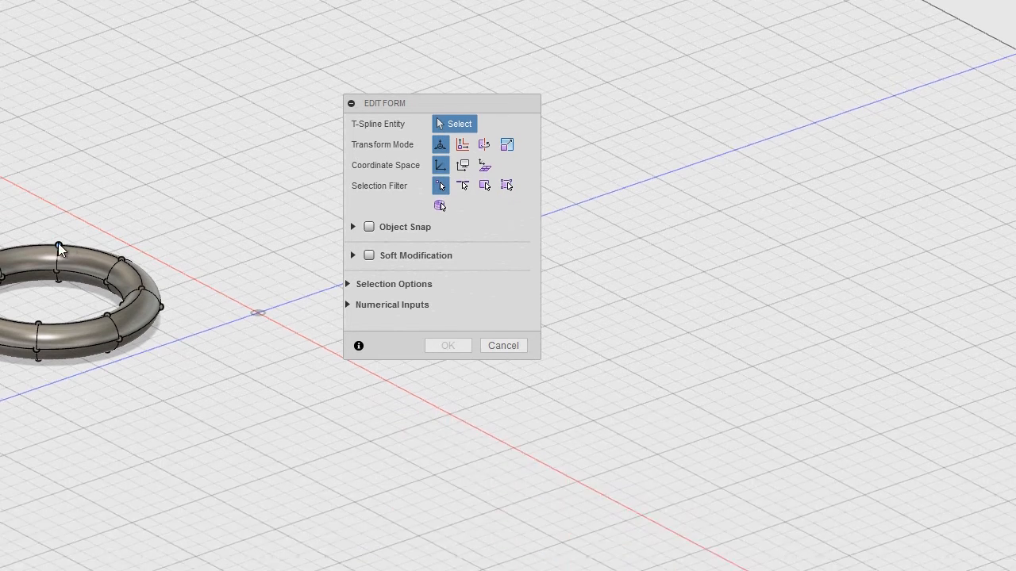
{"action": "left_click", "coordinate": [58, 407]}
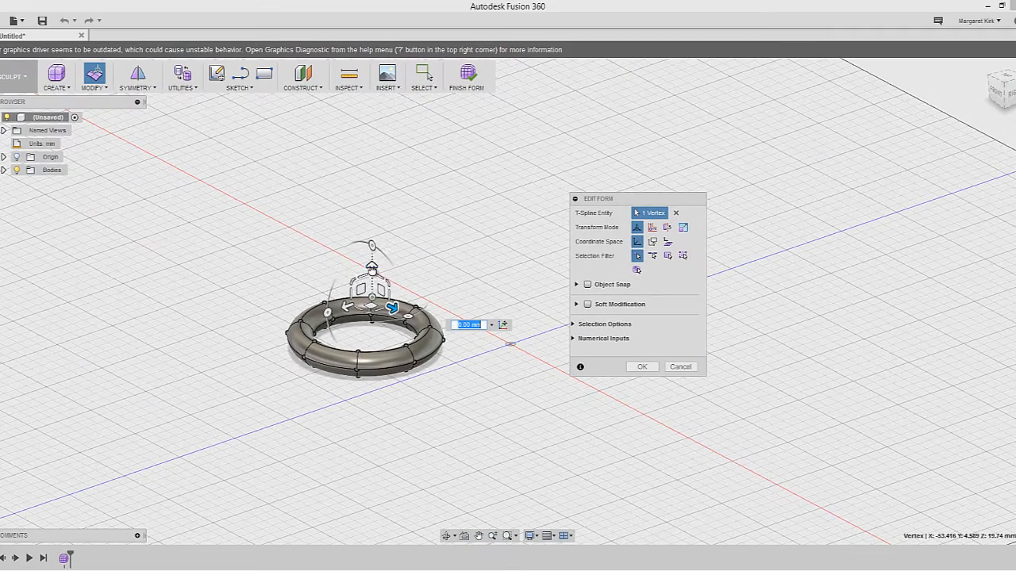
{"action": "left_click_drag", "start_coordinate": [372, 268], "coordinate": [371, 217]}
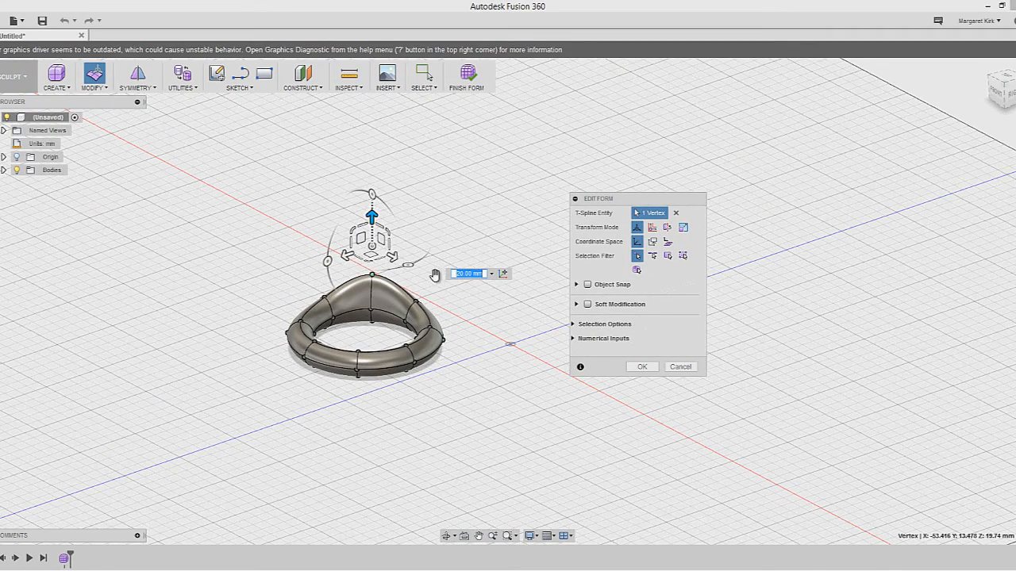
{"action": "left_click_drag", "start_coordinate": [395, 261], "coordinate": [419, 275]}
{"action": "left_click", "coordinate": [394, 258]}
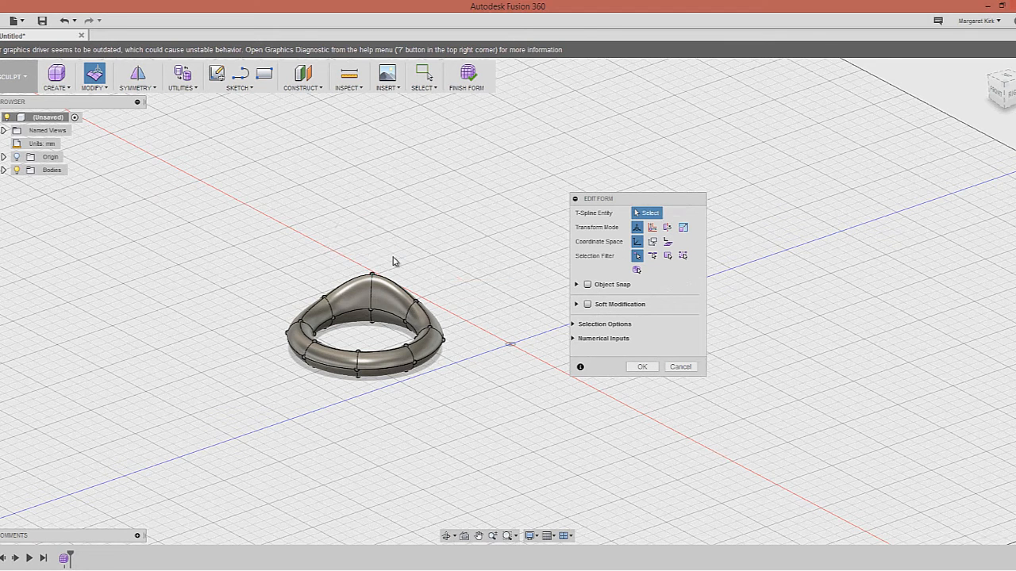
{"action": "left_click", "coordinate": [378, 273]}
{"action": "left_click_drag", "start_coordinate": [392, 285], "coordinate": [368, 273]}
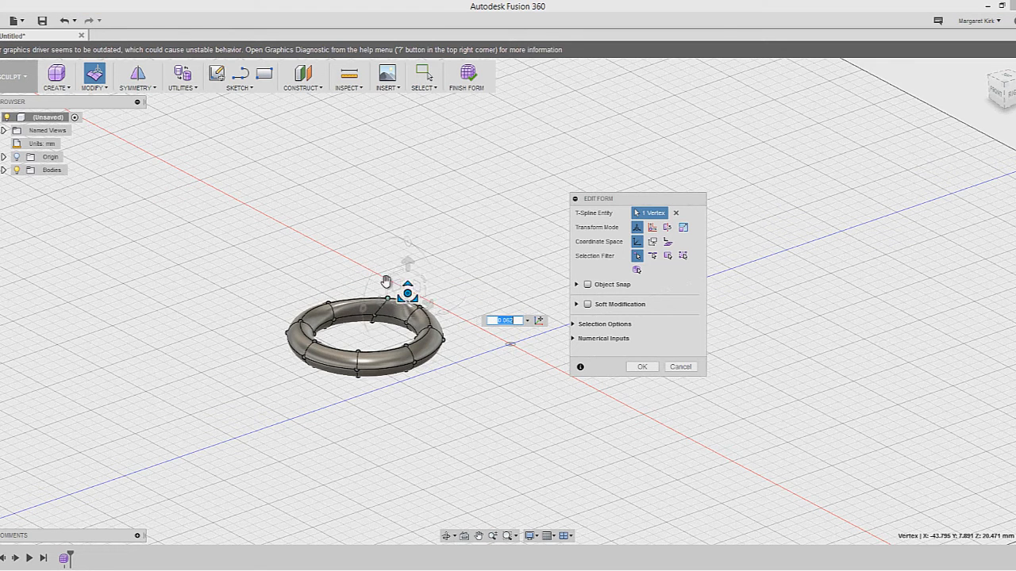
{"action": "left_click", "coordinate": [429, 308]}
{"action": "left_click_drag", "start_coordinate": [429, 308], "coordinate": [369, 284]}
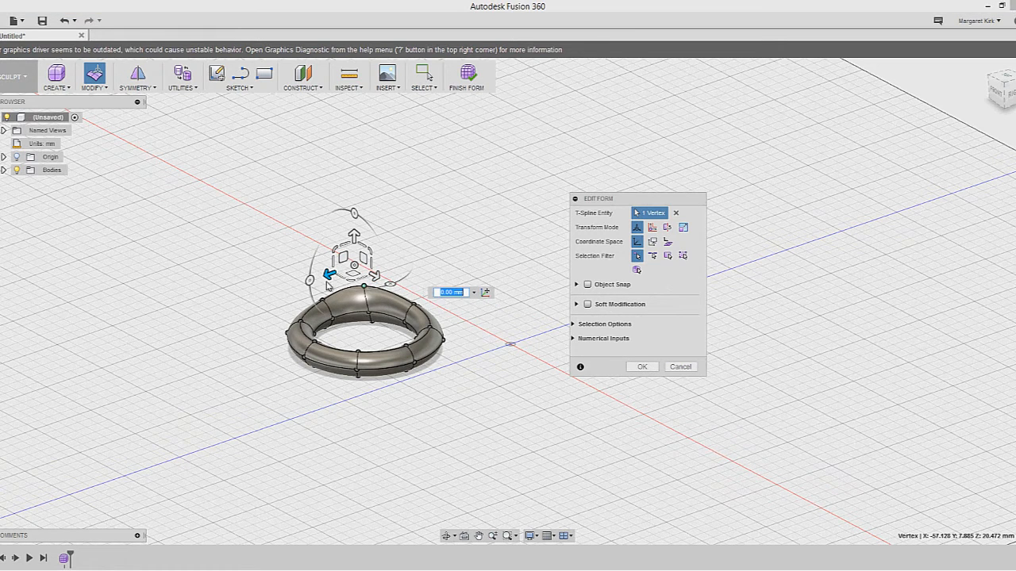
{"action": "left_click_drag", "start_coordinate": [328, 274], "coordinate": [362, 264]}
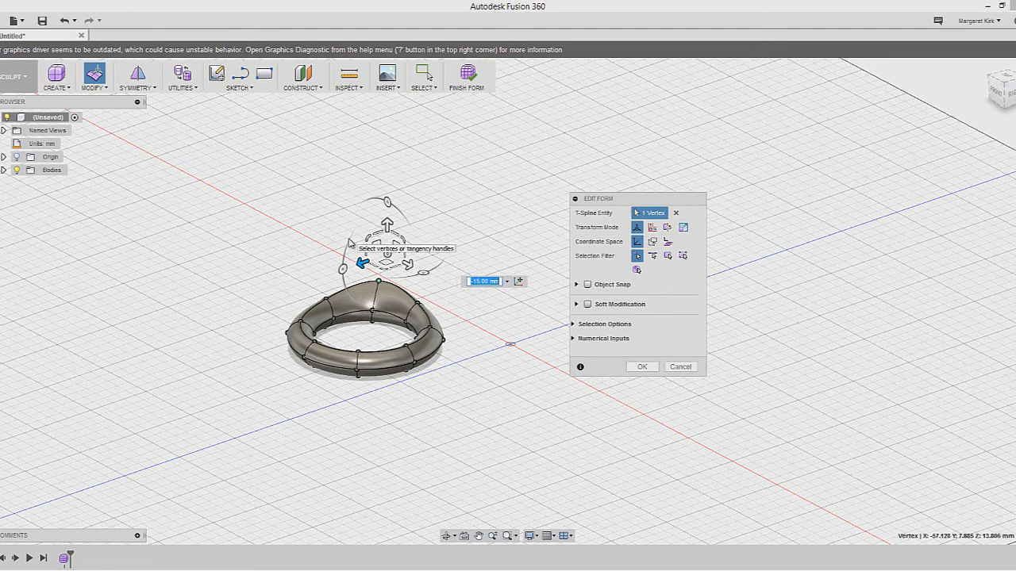
Rotate the top vertex to twist the ring and commit the edit
{"action": "left_click", "coordinate": [349, 271]}
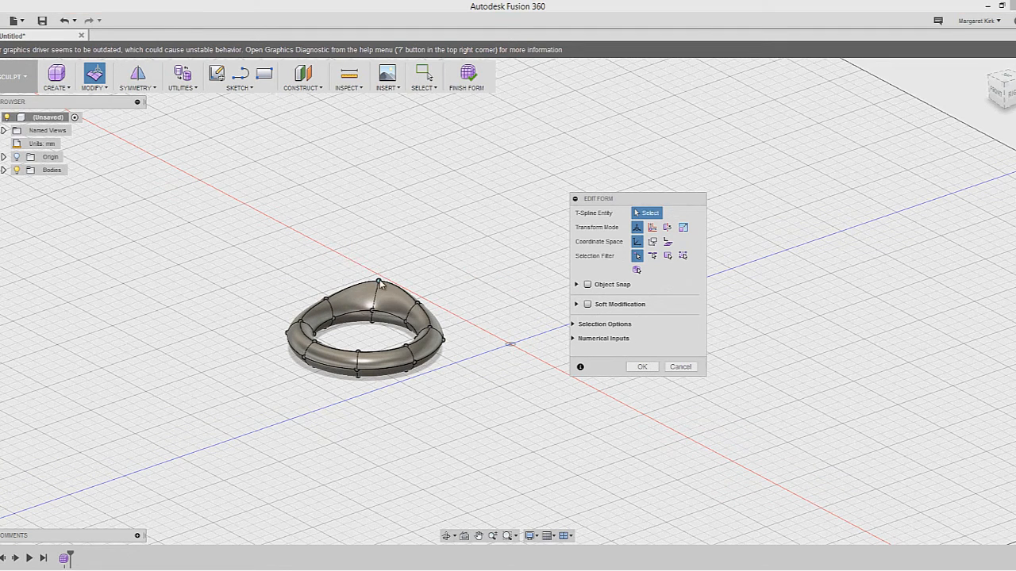
{"action": "left_click", "coordinate": [379, 284]}
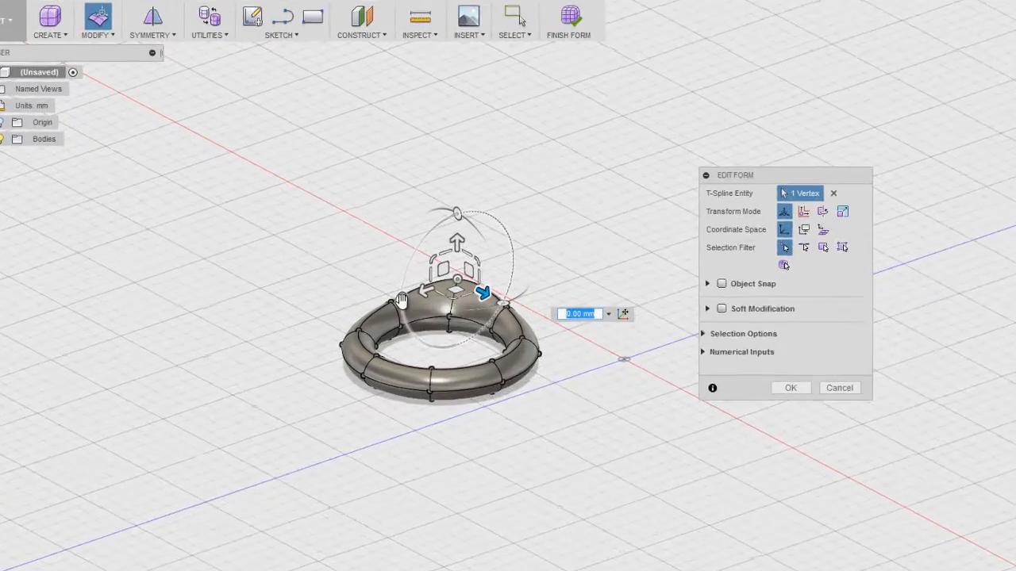
{"action": "left_click_drag", "start_coordinate": [394, 300], "coordinate": [569, 242]}
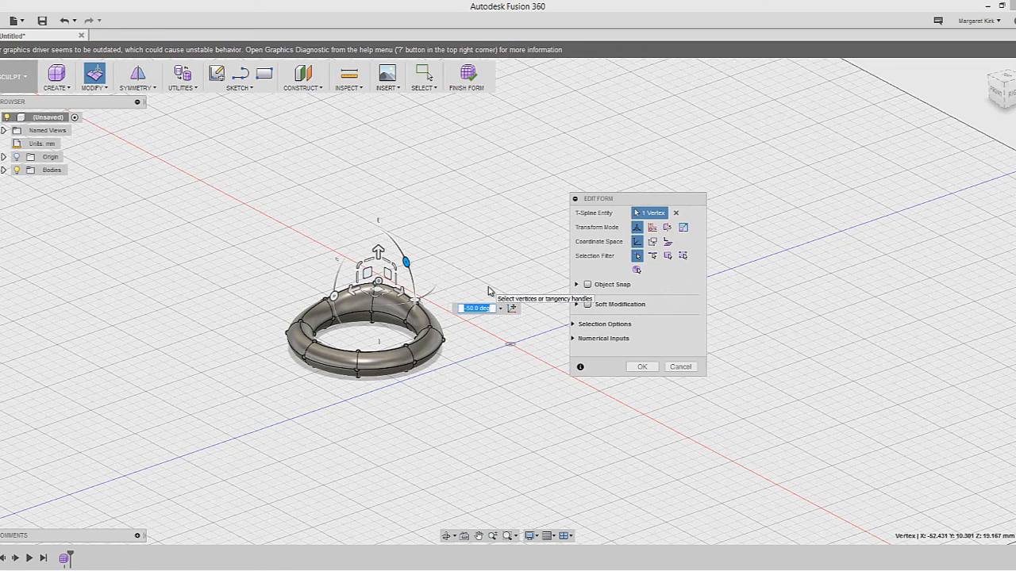
{"action": "key", "text": "Return"}
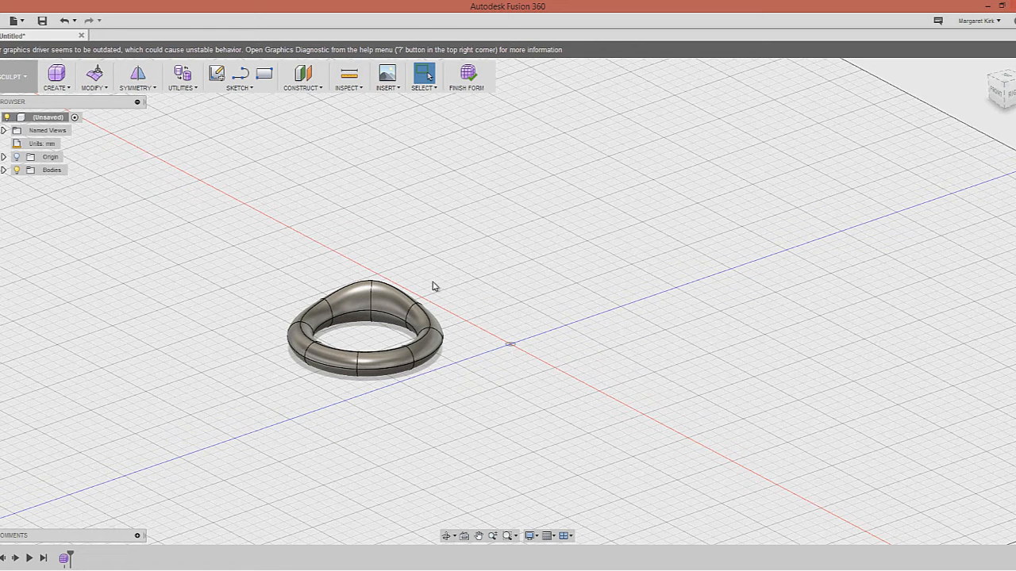
Repeat Edit Form and, with the Edge filter, raise the ring's top edge
{"action": "middle_click_drag", "start_coordinate": [468, 320], "coordinate": [444, 306], "text": "shift"}
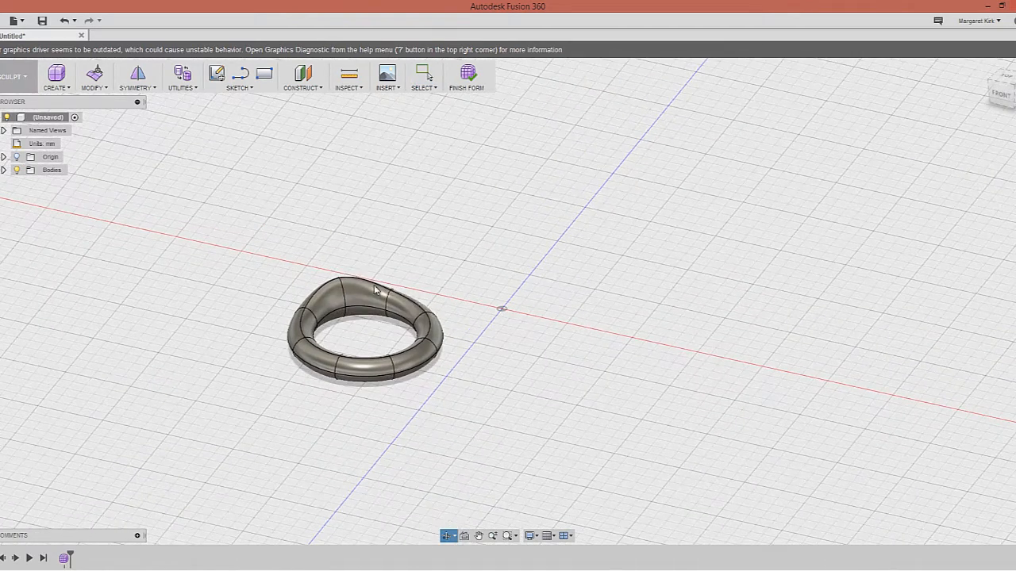
{"action": "right_click", "coordinate": [375, 261]}
{"action": "left_click", "coordinate": [383, 222]}
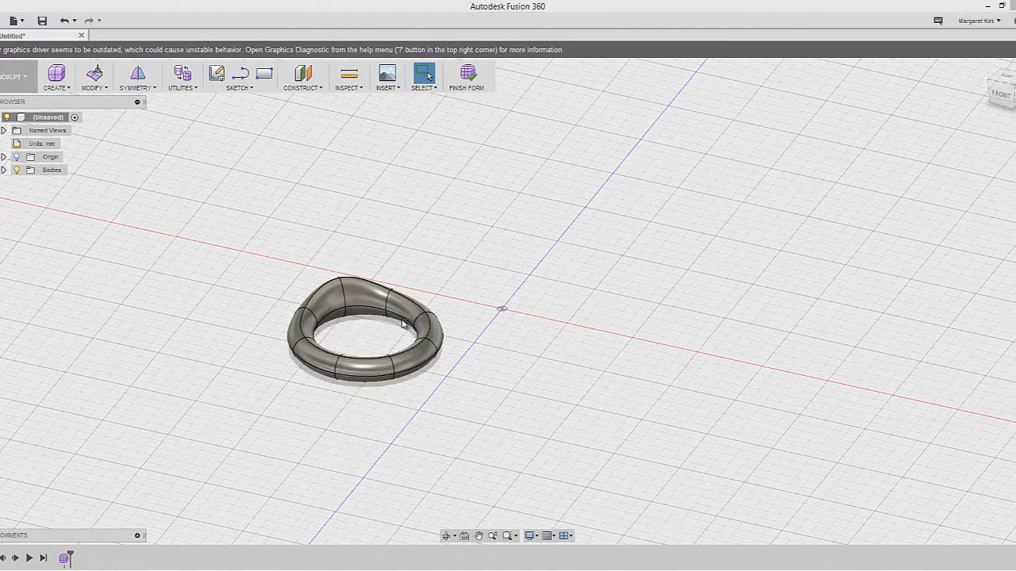
{"action": "left_click", "coordinate": [652, 259]}
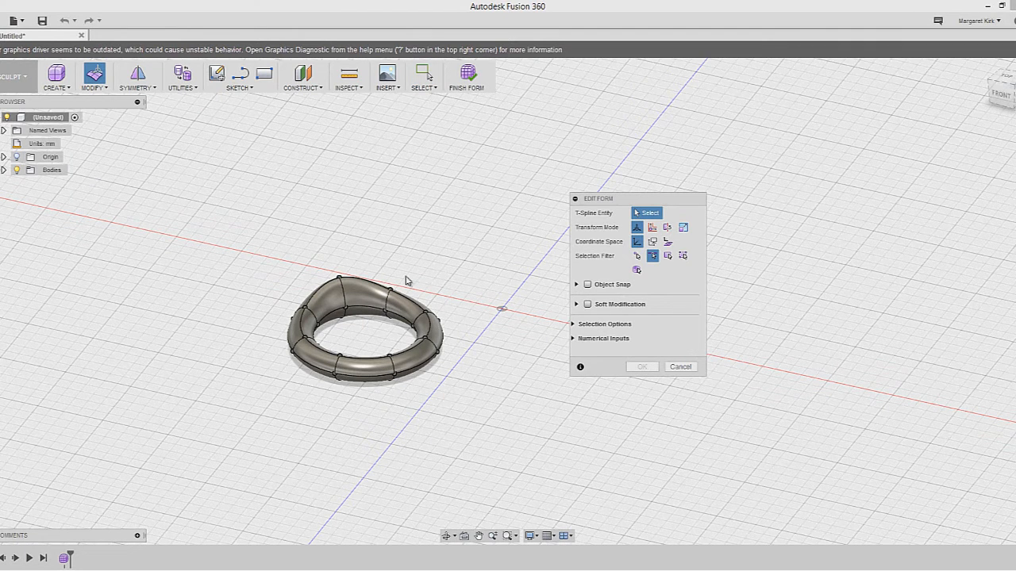
{"action": "left_click", "coordinate": [387, 296]}
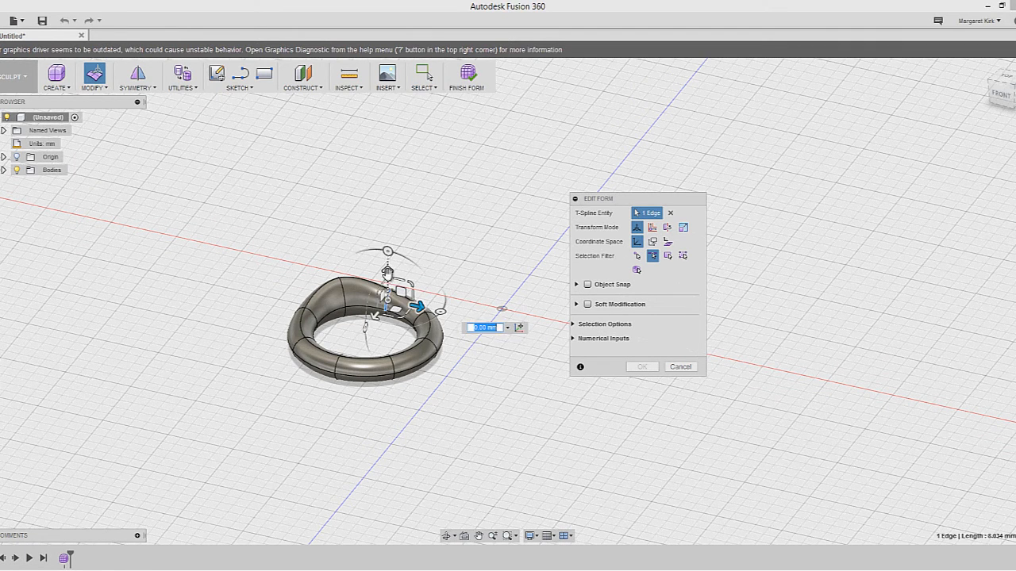
{"action": "left_click_drag", "start_coordinate": [388, 254], "coordinate": [390, 222]}
With the Face filter, pull the top face up 15 mm and push the front face out 10 mm
{"action": "left_click", "coordinate": [670, 257]}
{"action": "left_click", "coordinate": [670, 258]}
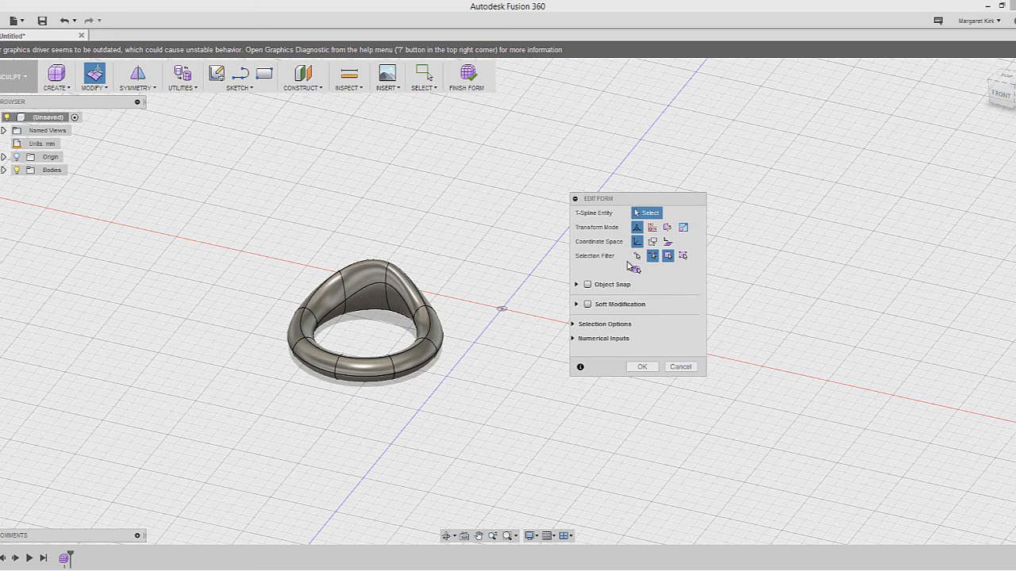
{"action": "left_click", "coordinate": [374, 267]}
{"action": "left_click_drag", "start_coordinate": [362, 228], "coordinate": [363, 216]}
{"action": "left_click", "coordinate": [369, 291]}
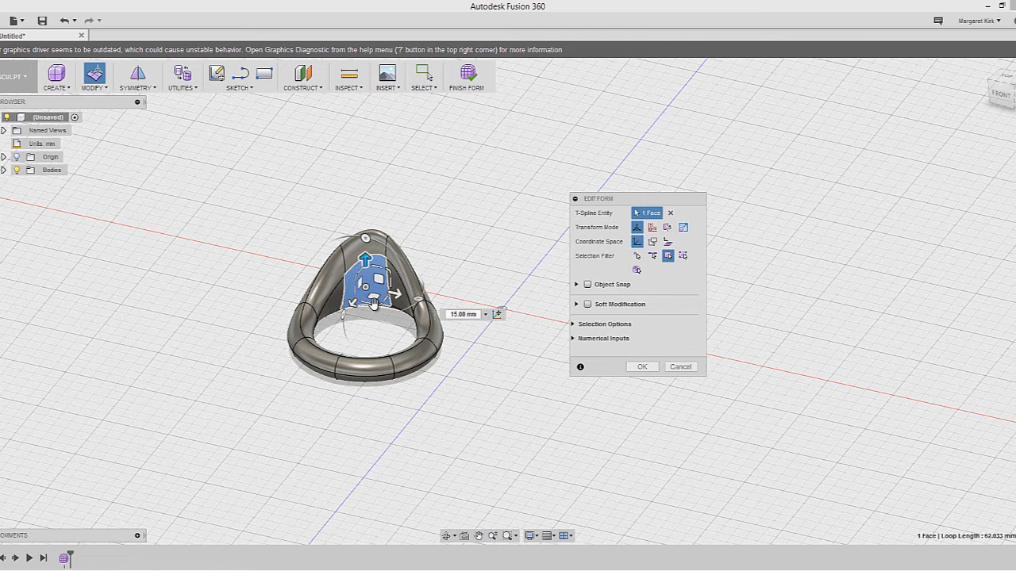
{"action": "left_click_drag", "start_coordinate": [395, 296], "coordinate": [338, 424]}
{"action": "left_click", "coordinate": [359, 370]}
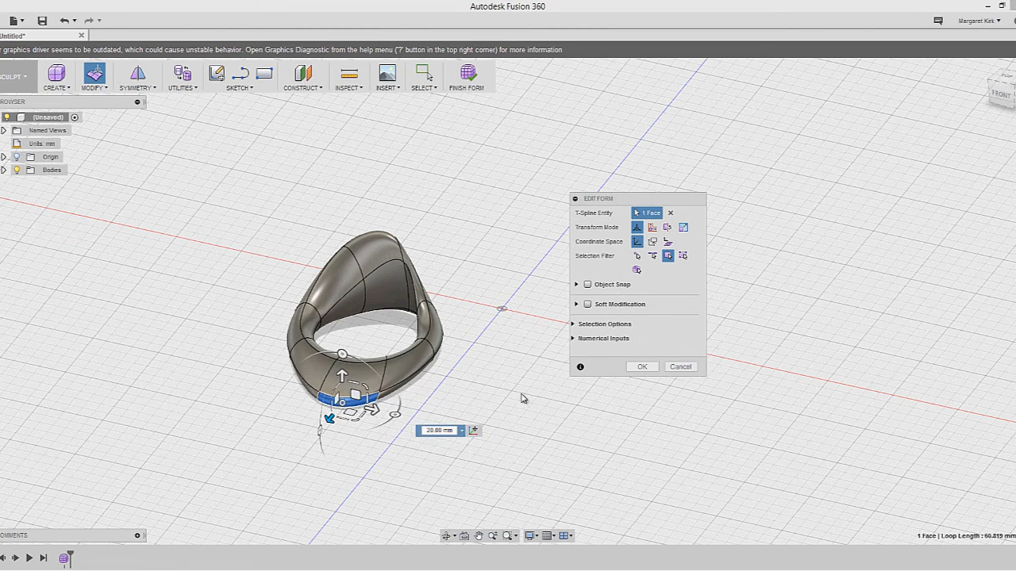
{"action": "left_click", "coordinate": [522, 395]}
{"action": "mouse_move", "coordinate": [469, 390]}
{"action": "middle_mouse_down", "text": "shift"}
{"action": "mouse_move", "coordinate": [485, 399]}
{"action": "mouse_move", "coordinate": [469, 389]}
{"action": "middle_mouse_up", "text": "shift"}
Window-select the 14 lower-band faces and twist them 65 degrees
{"action": "left_click_drag", "start_coordinate": [438, 427], "coordinate": [326, 332]}
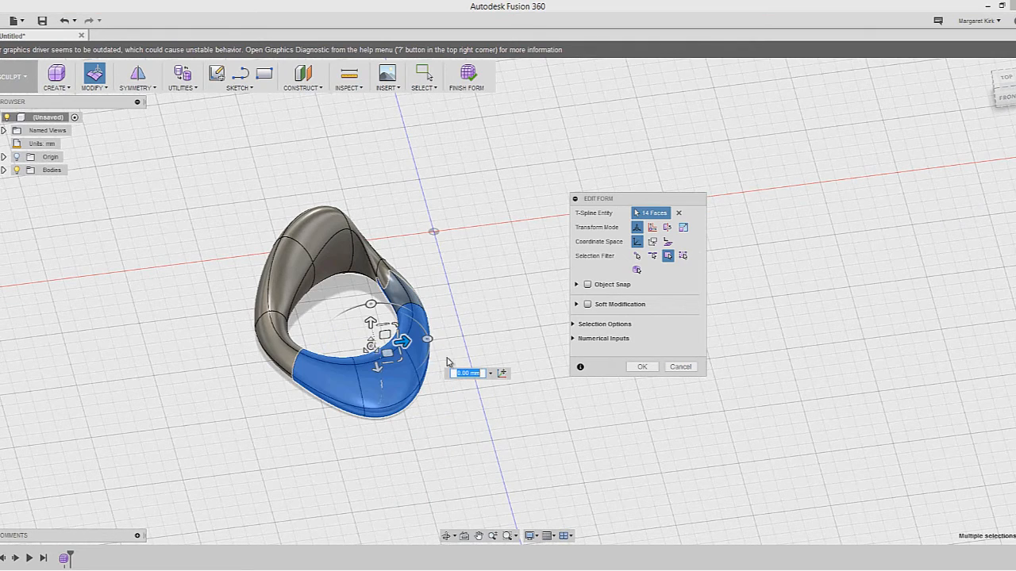
{"action": "middle_click_drag", "start_coordinate": [451, 387], "coordinate": [393, 300], "text": "shift"}
{"action": "left_click_drag", "start_coordinate": [422, 336], "coordinate": [468, 319]}
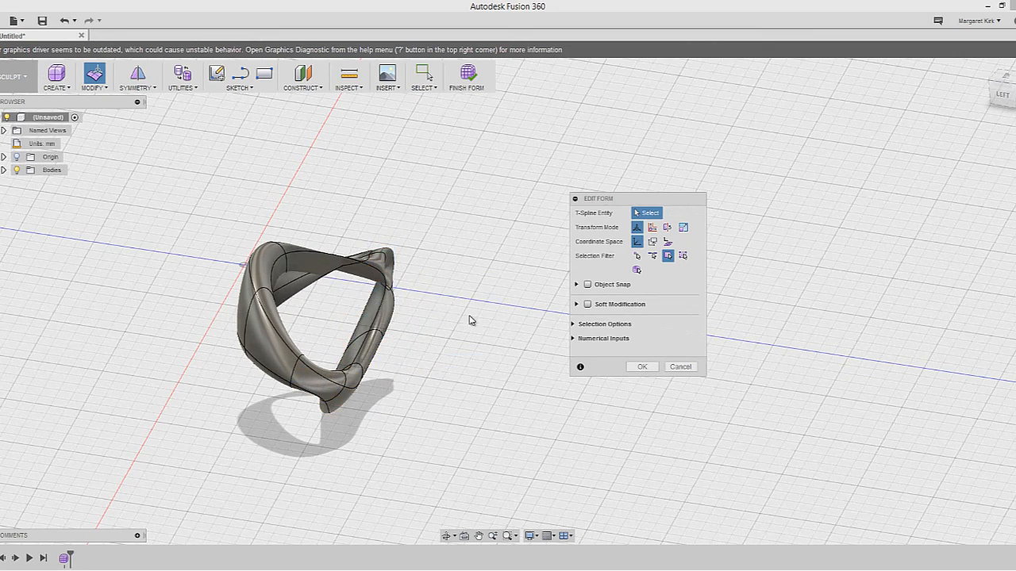
{"action": "middle_click_drag", "start_coordinate": [433, 344], "coordinate": [351, 281], "text": "shift"}
{"action": "scroll", "coordinate": [351, 281], "scroll_direction": "up", "scroll_amount": 5}
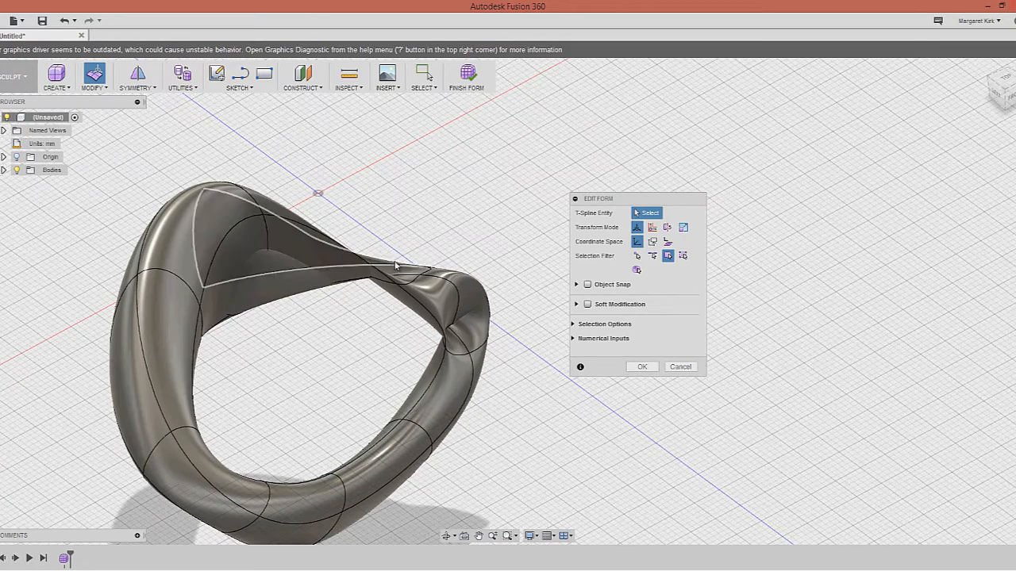
{"action": "middle_click_drag", "start_coordinate": [451, 313], "coordinate": [476, 292], "text": "shift"}
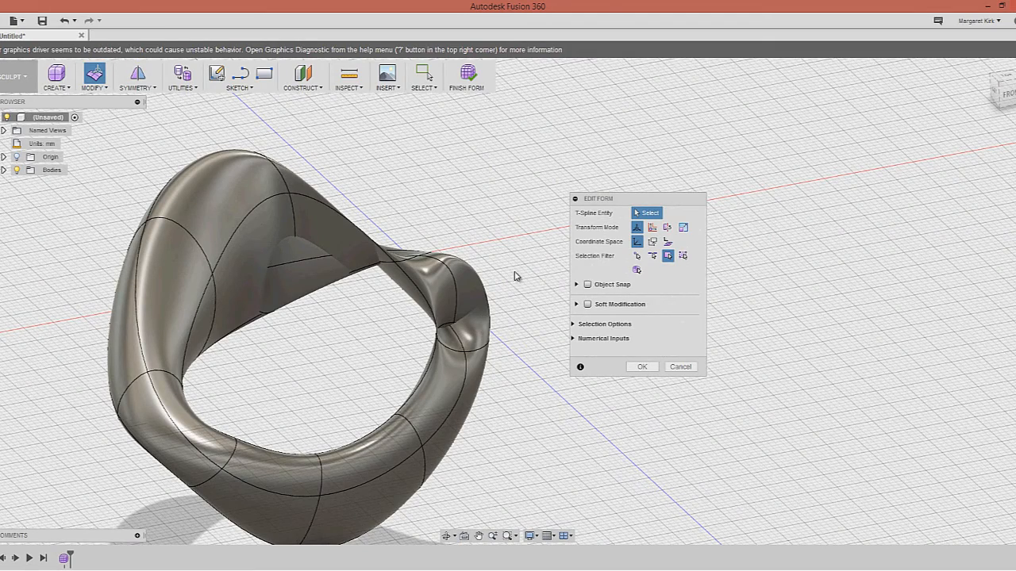
{"action": "scroll", "coordinate": [516, 276], "scroll_direction": "down", "scroll_amount": 3}
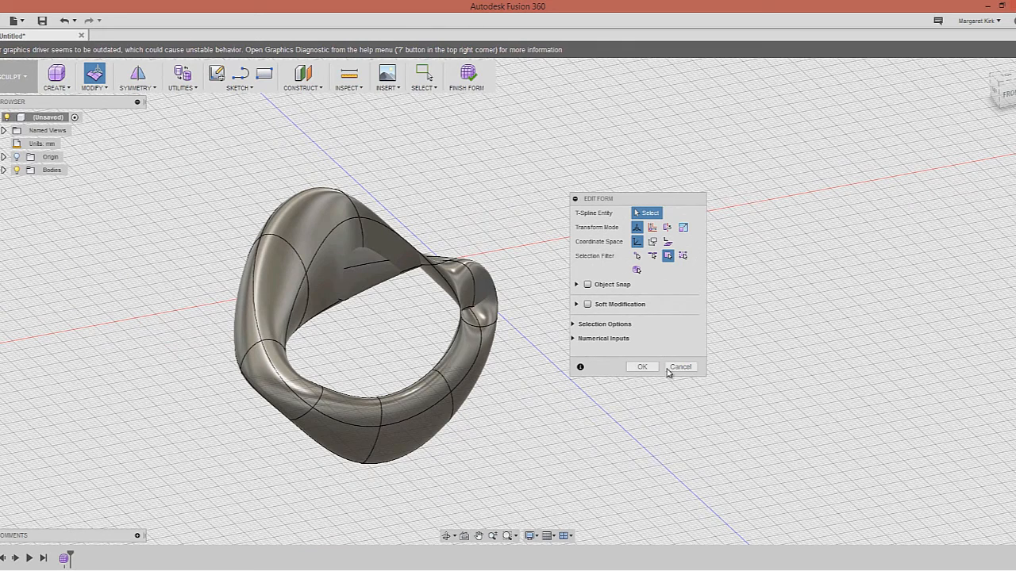
Confirm the form edit and inspect the twisted loop from several angles
{"action": "left_click_drag", "start_coordinate": [651, 200], "coordinate": [696, 204]}
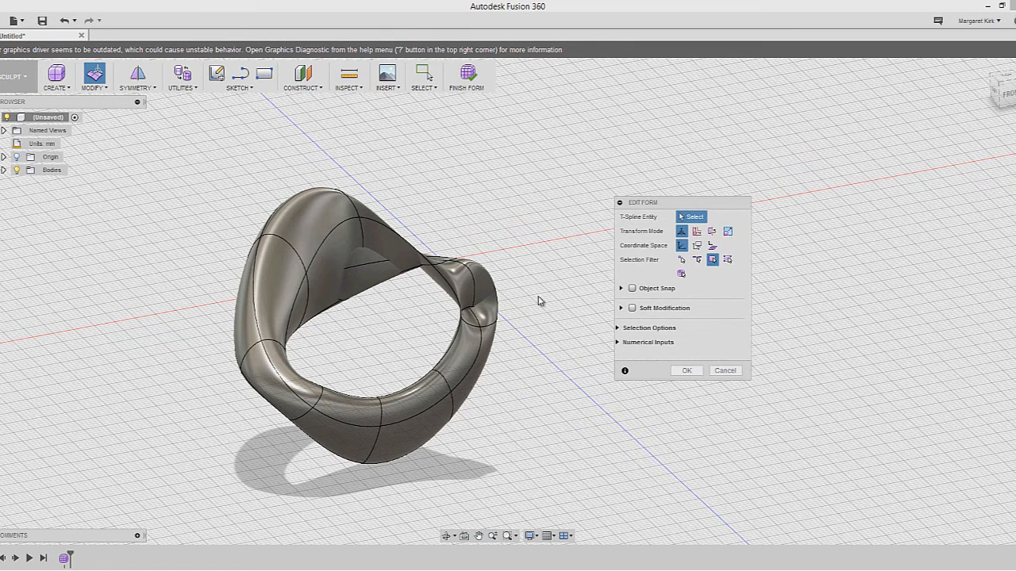
{"action": "middle_click_drag", "start_coordinate": [524, 278], "coordinate": [528, 288], "text": "shift"}
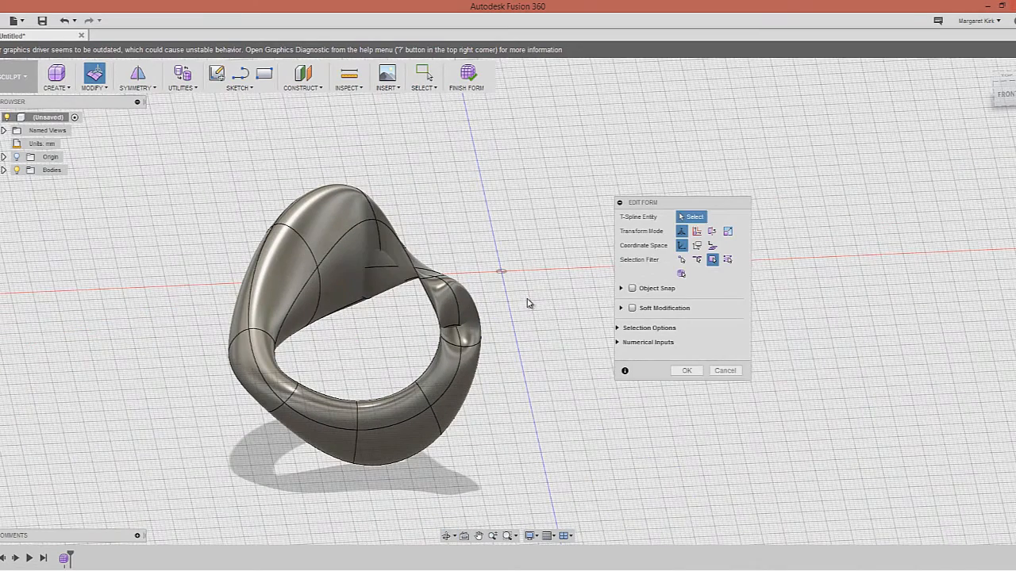
{"action": "left_click", "coordinate": [687, 371]}
{"action": "key", "text": "ctrl+z"}
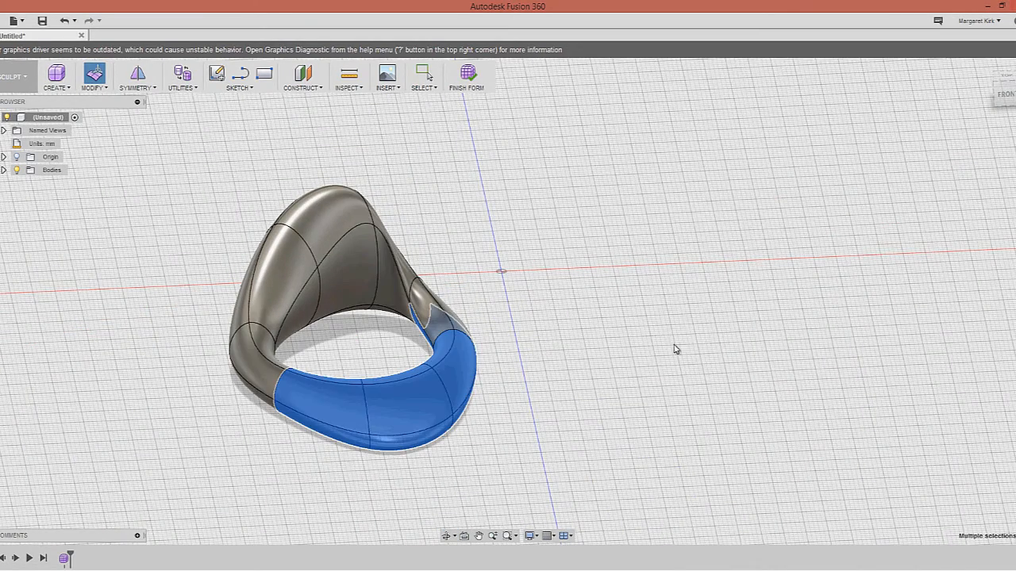
{"action": "left_click", "coordinate": [519, 405]}
{"action": "mouse_move", "coordinate": [519, 408]}
{"action": "middle_mouse_down", "text": "shift"}
{"action": "mouse_move", "coordinate": [521, 424]}
{"action": "mouse_move", "coordinate": [516, 418]}
{"action": "middle_mouse_up", "text": "shift"}
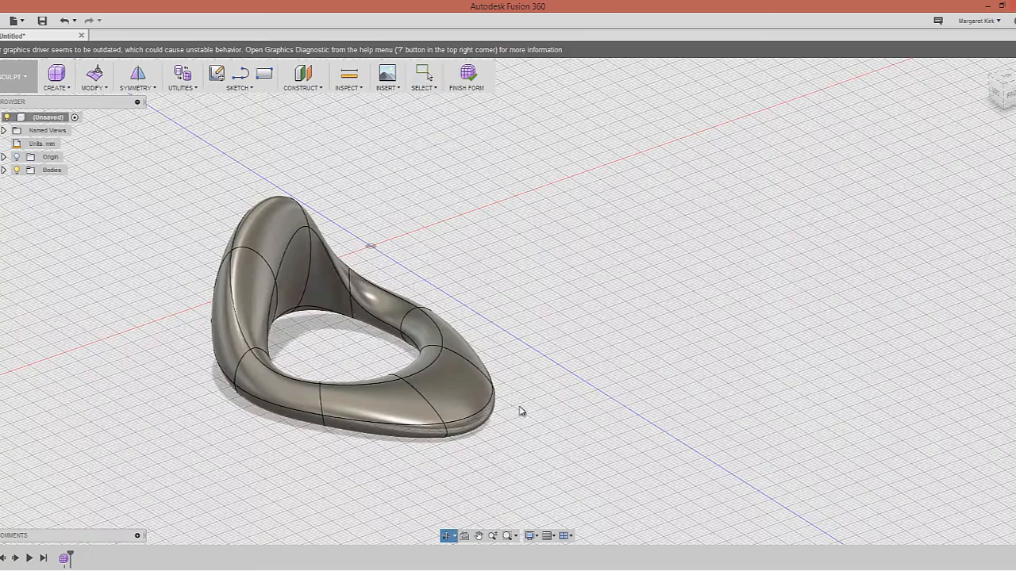
{"action": "scroll", "coordinate": [540, 356], "scroll_direction": "up", "scroll_amount": 1}
{"action": "scroll", "coordinate": [540, 349], "scroll_direction": "down", "scroll_amount": 3}
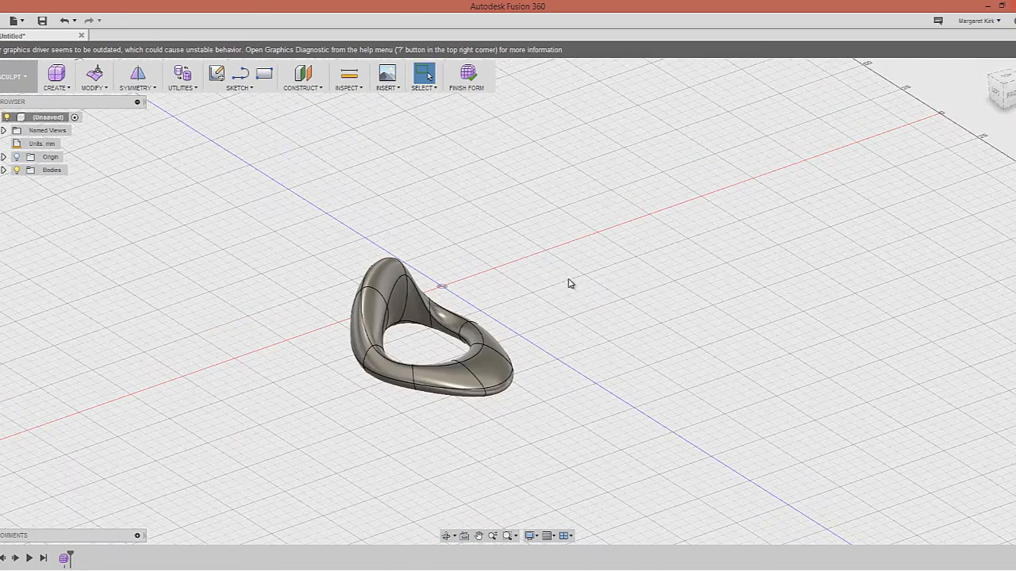
{"action": "middle_click_drag", "start_coordinate": [565, 279], "coordinate": [539, 290], "text": "shift"}
{"action": "scroll", "coordinate": [596, 285], "scroll_direction": "up", "scroll_amount": 3}
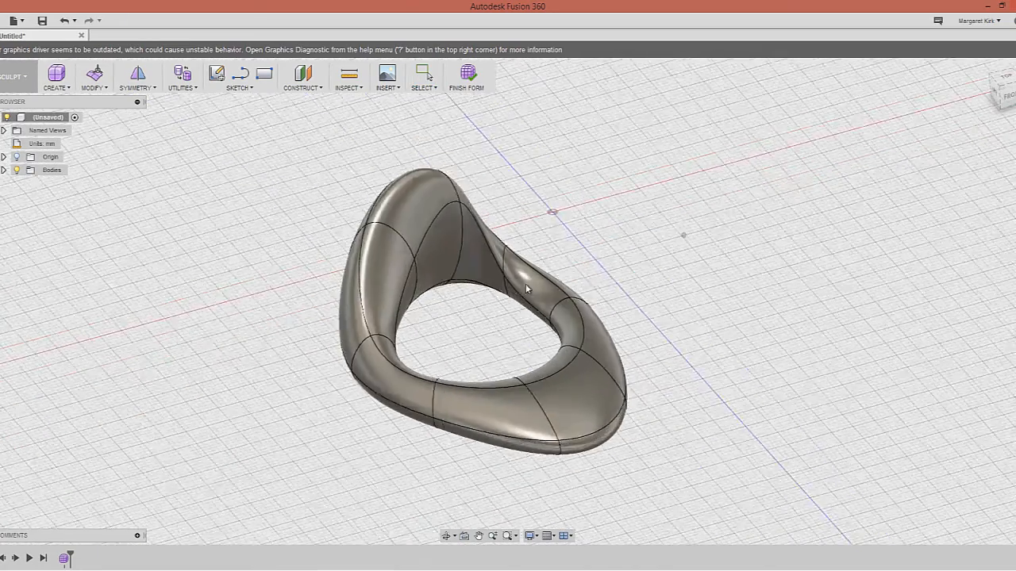
{"action": "scroll", "coordinate": [599, 291], "scroll_direction": "up", "scroll_amount": 3}
{"action": "scroll", "coordinate": [600, 291], "scroll_direction": "down", "scroll_amount": 5}
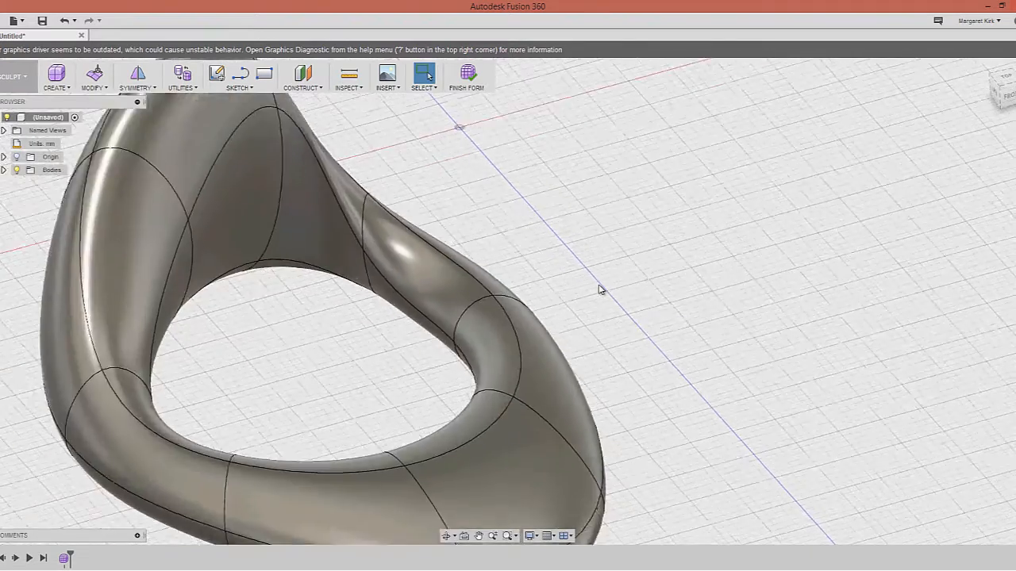
{"action": "scroll", "coordinate": [600, 290], "scroll_direction": "down", "scroll_amount": 3}
{"action": "middle_click_drag", "start_coordinate": [587, 277], "coordinate": [348, 362]}
{"action": "left_click", "coordinate": [94, 87]}
{"action": "left_click", "coordinate": [65, 89]}
{"action": "left_click", "coordinate": [66, 89]}
Sketch a three-point S-shaped spline on the XY ground plane beside the ring
{"action": "left_click", "coordinate": [65, 90]}
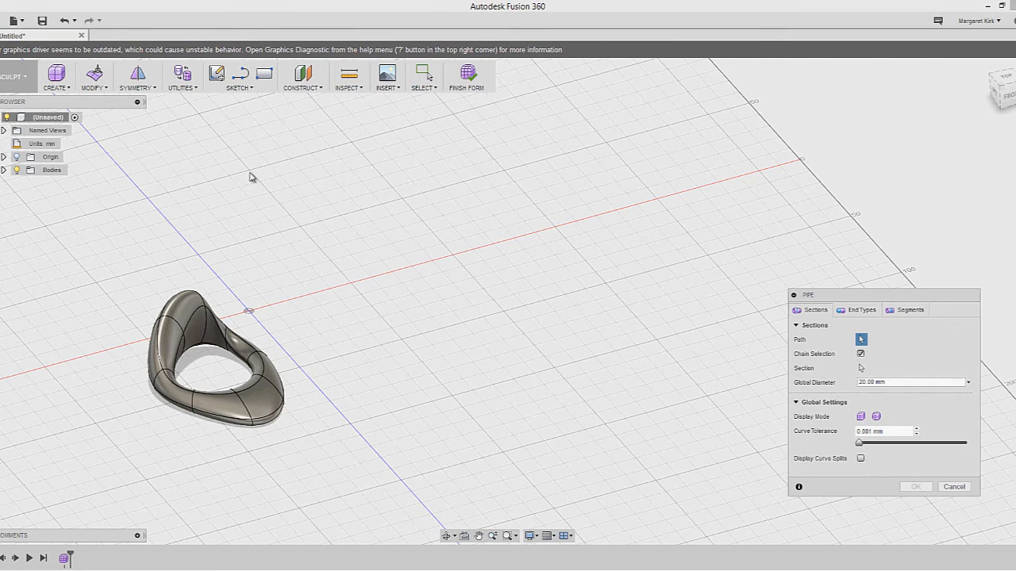
{"action": "left_click", "coordinate": [68, 92]}
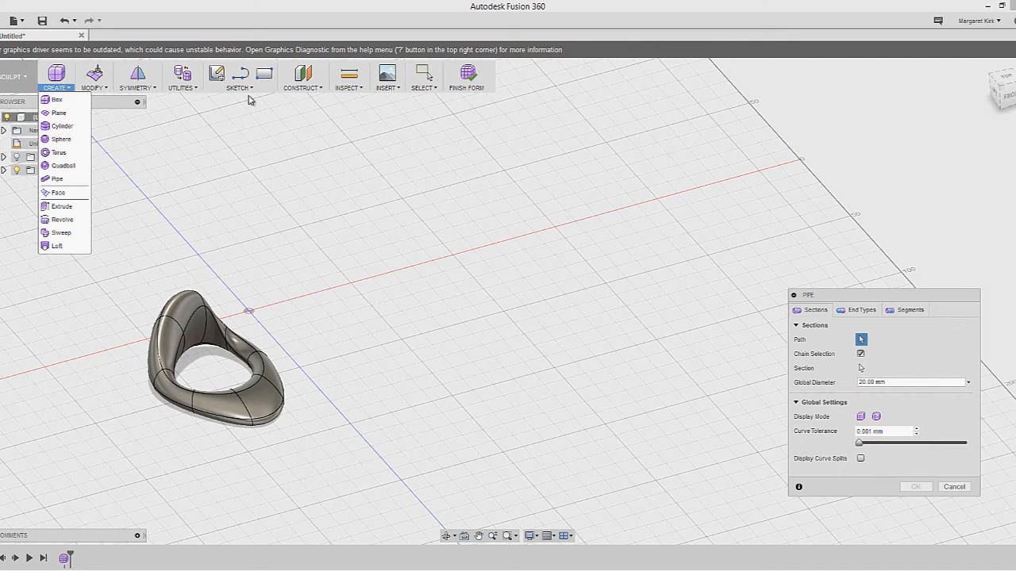
{"action": "mouse_move", "coordinate": [248, 83]}
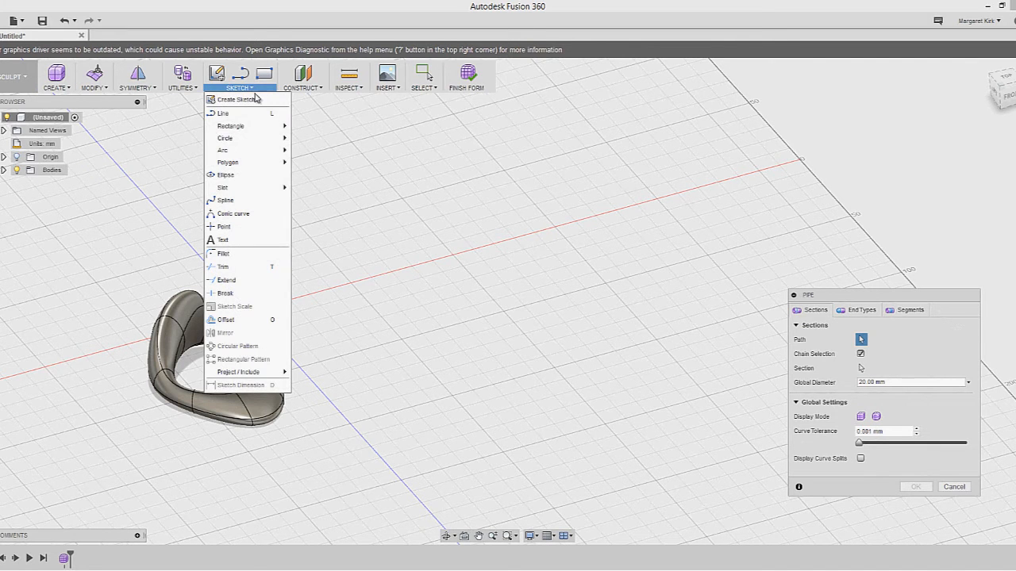
{"action": "left_click", "coordinate": [226, 200]}
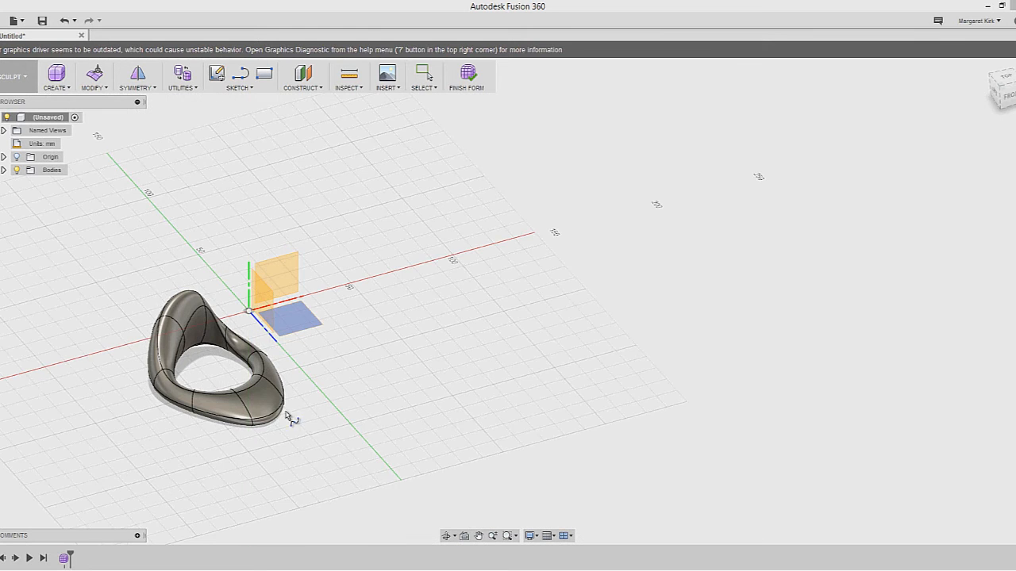
{"action": "left_click", "coordinate": [290, 317]}
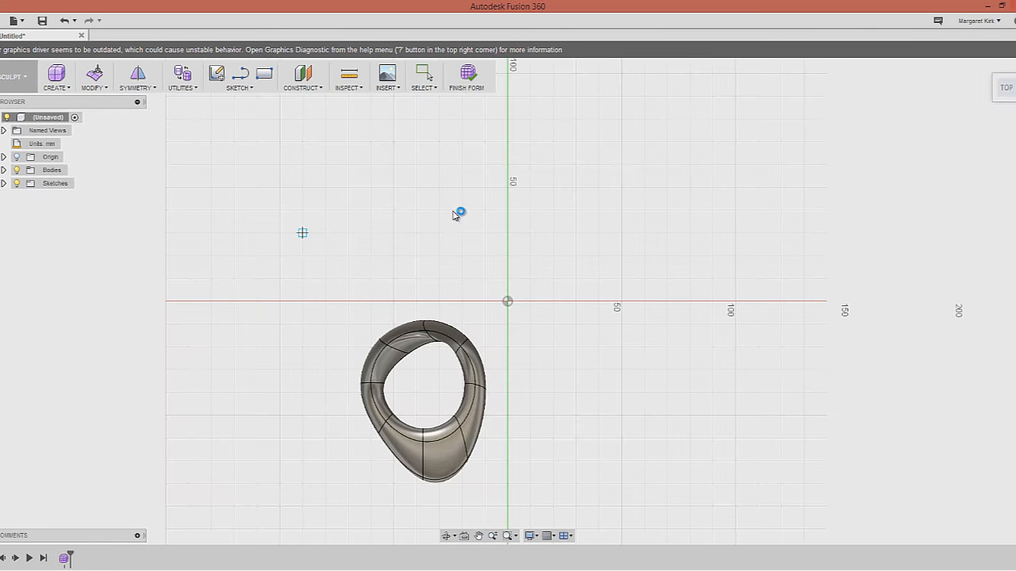
{"action": "left_click", "coordinate": [530, 164]}
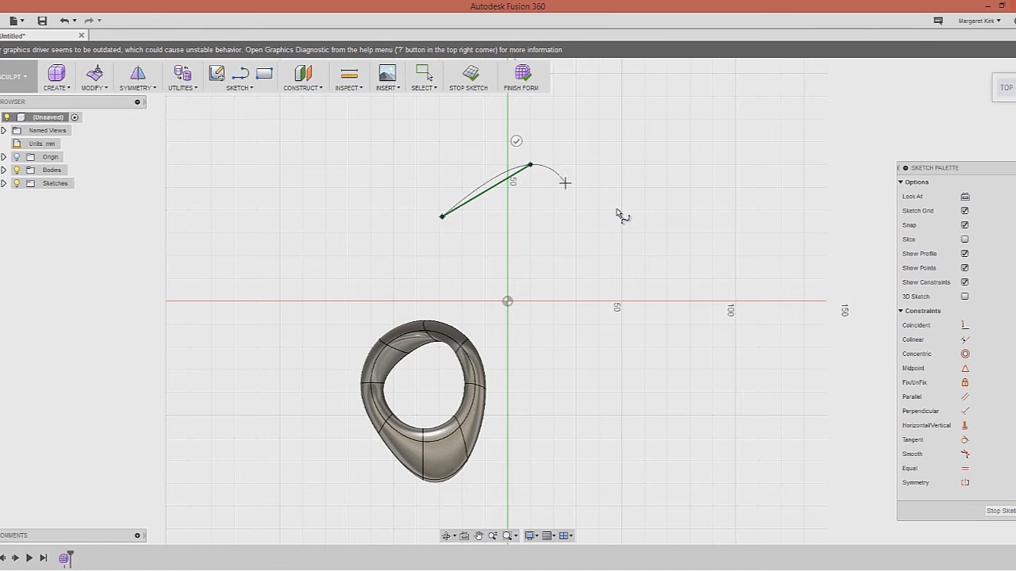
{"action": "left_click", "coordinate": [622, 216]}
{"action": "left_click", "coordinate": [698, 172]}
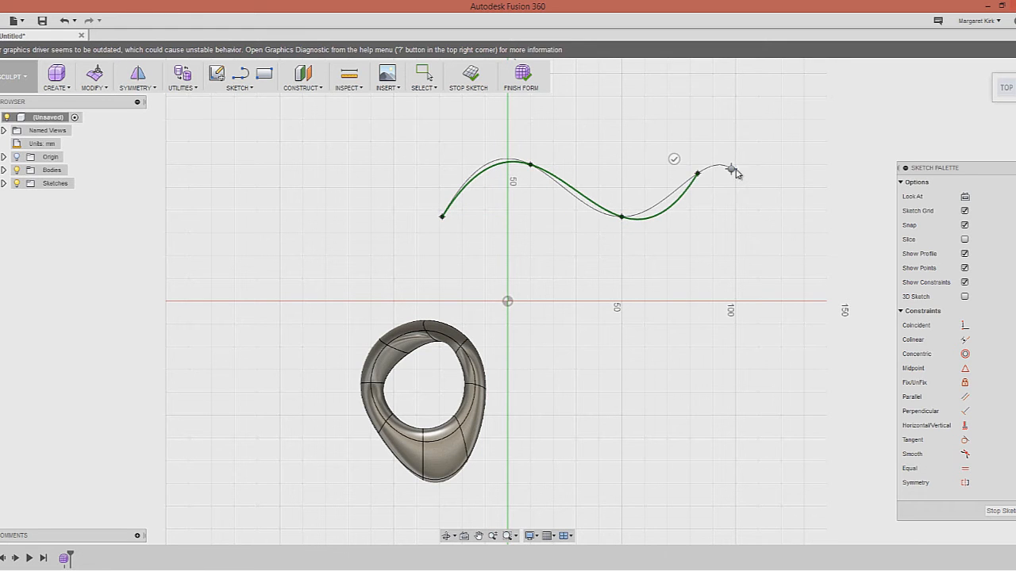
{"action": "right_click", "coordinate": [746, 182]}
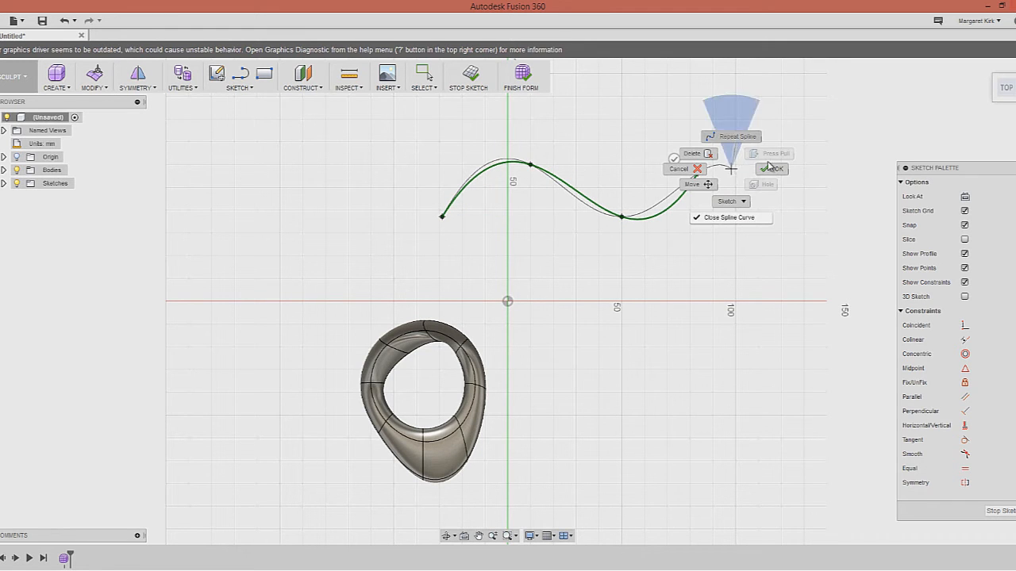
{"action": "left_click", "coordinate": [772, 169]}
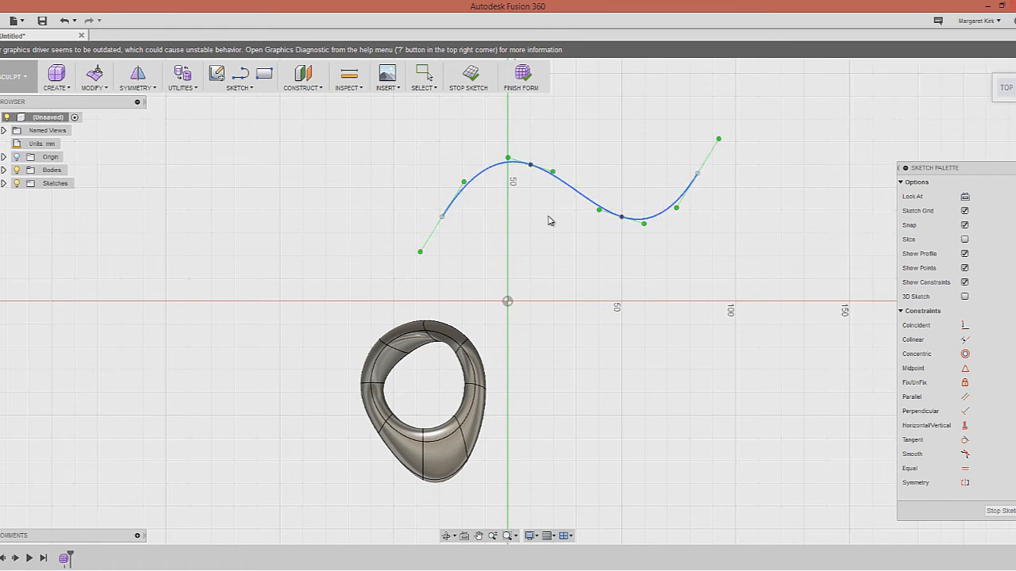
{"action": "mouse_move", "coordinate": [558, 223]}
{"action": "middle_mouse_down", "text": "shift"}
{"action": "mouse_move", "coordinate": [574, 156]}
{"action": "mouse_move", "coordinate": [569, 185]}
{"action": "mouse_move", "coordinate": [432, 125]}
{"action": "middle_mouse_up", "text": "shift"}
{"action": "left_click", "coordinate": [55, 88]}
Start a pipe along the spline, toggling its preview between square and round sections
{"action": "left_click", "coordinate": [62, 183]}
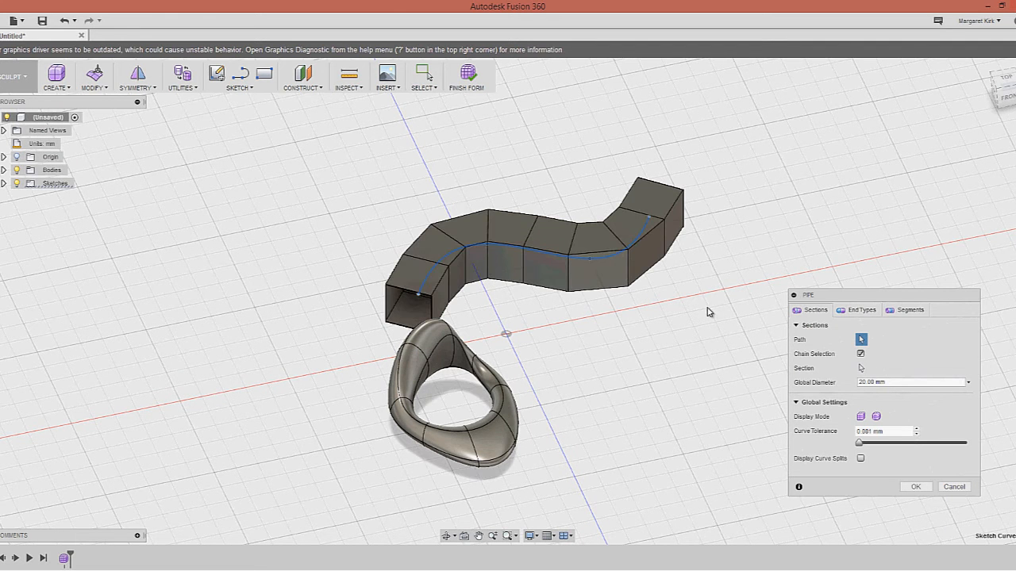
{"action": "left_click", "coordinate": [876, 417]}
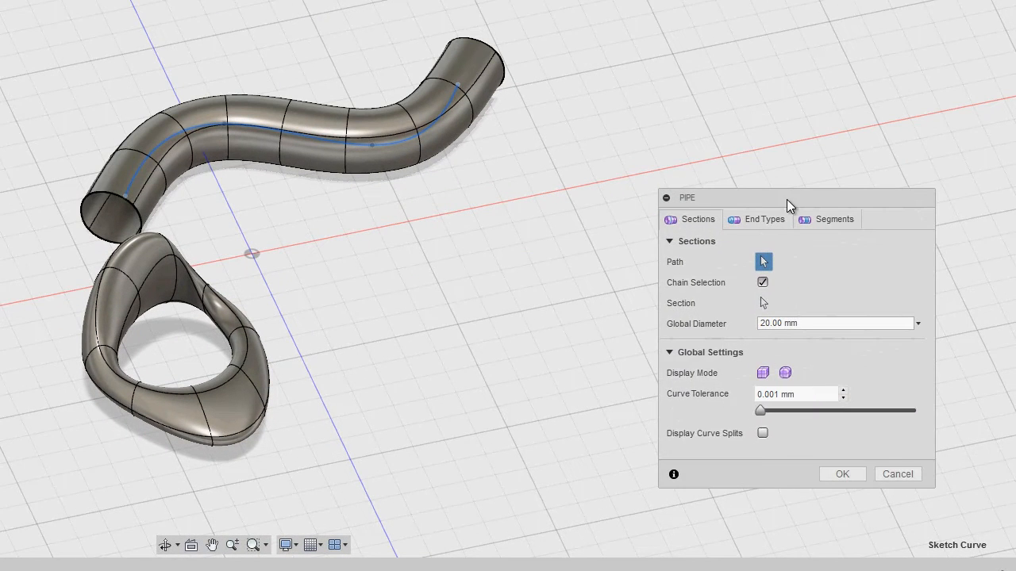
{"action": "left_click_drag", "start_coordinate": [787, 197], "coordinate": [742, 154]}
{"action": "left_click", "coordinate": [718, 330]}
{"action": "left_click", "coordinate": [741, 330]}
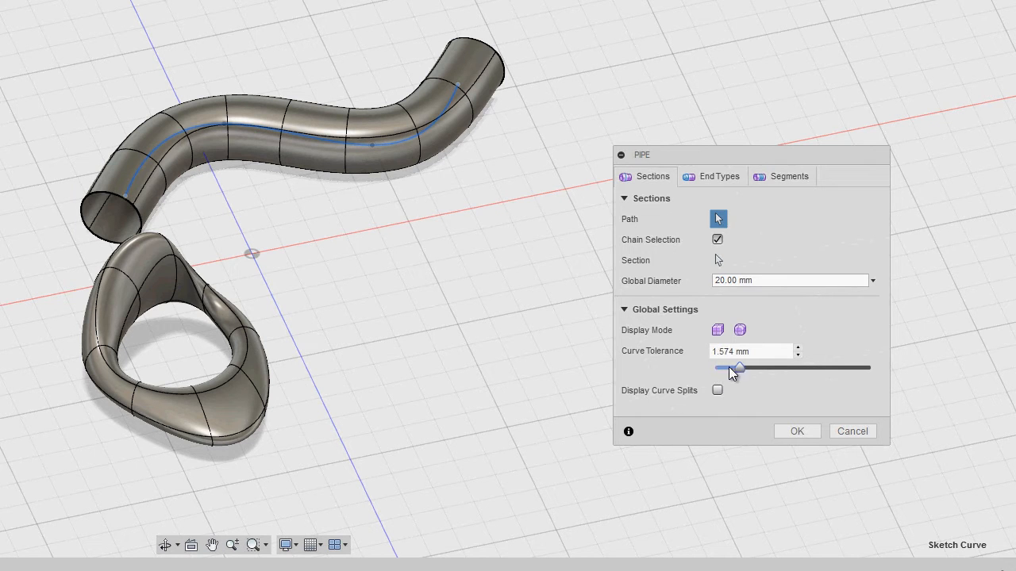
Set the pipe End Type to Spike and raise the segment Density slider
{"action": "left_click", "coordinate": [718, 178]}
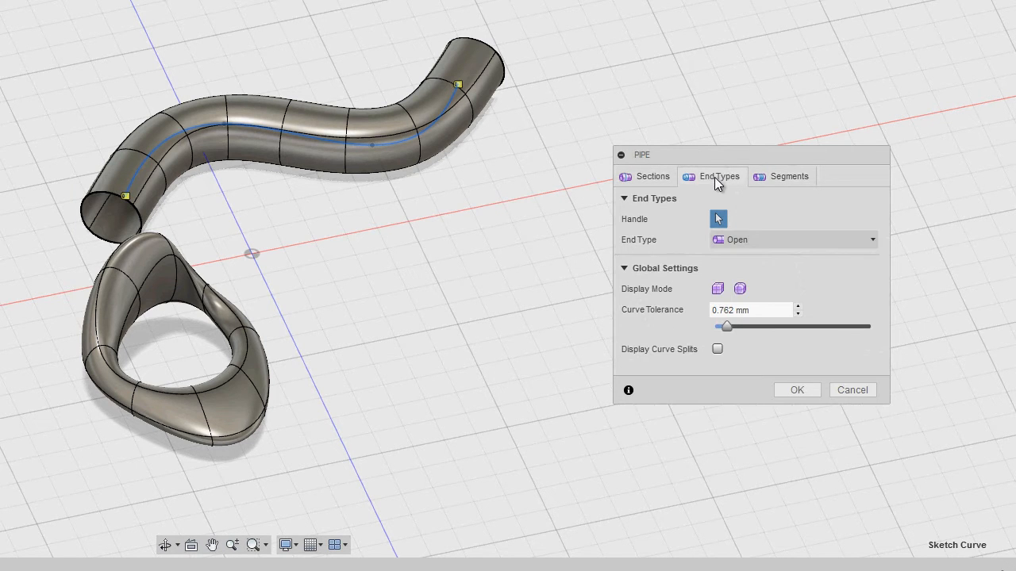
{"action": "left_click", "coordinate": [785, 241]}
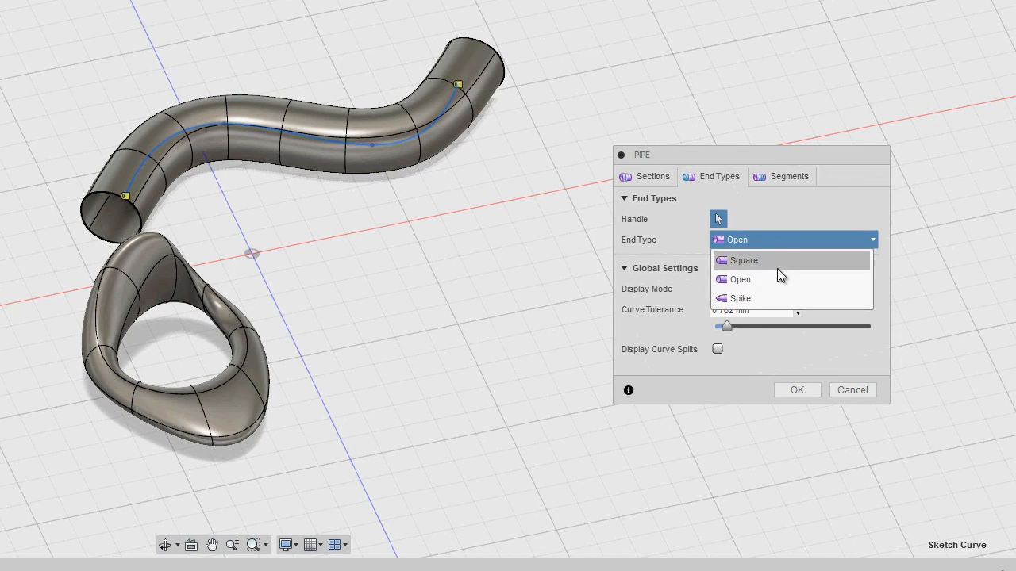
{"action": "left_click", "coordinate": [776, 261]}
{"action": "left_click", "coordinate": [775, 239]}
{"action": "left_click", "coordinate": [771, 297]}
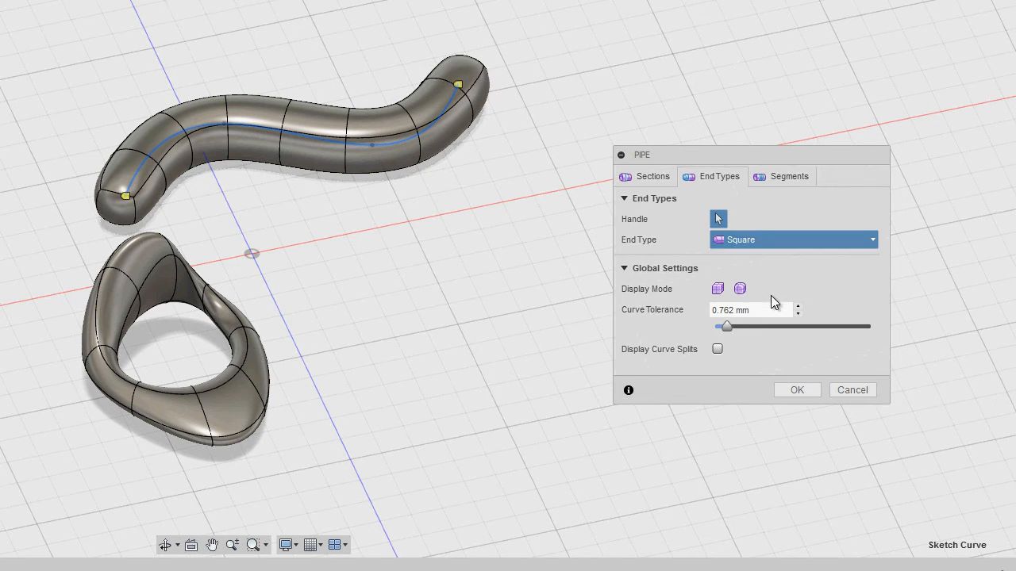
{"action": "left_click", "coordinate": [779, 176]}
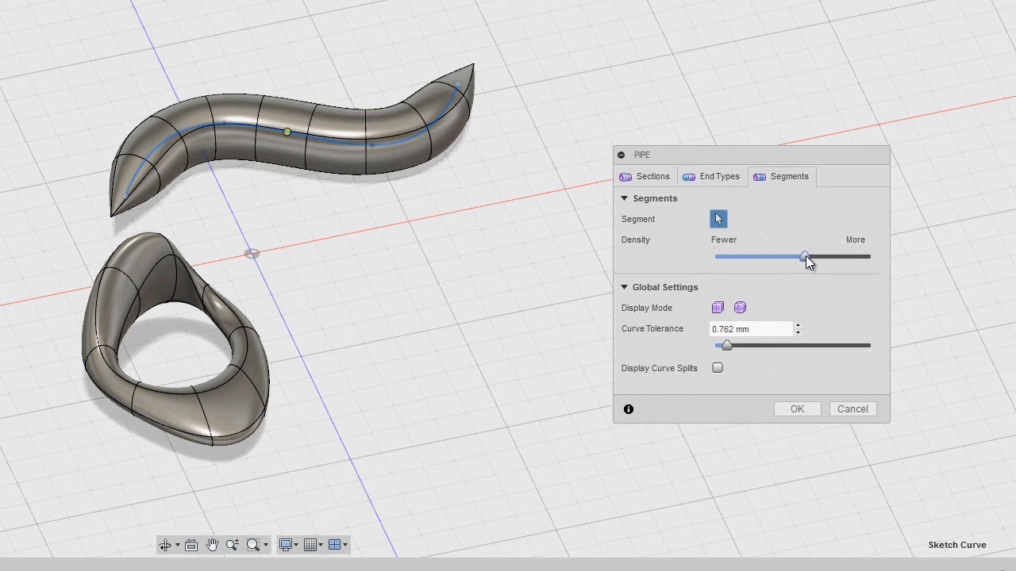
{"action": "left_click_drag", "start_coordinate": [793, 258], "coordinate": [864, 257]}
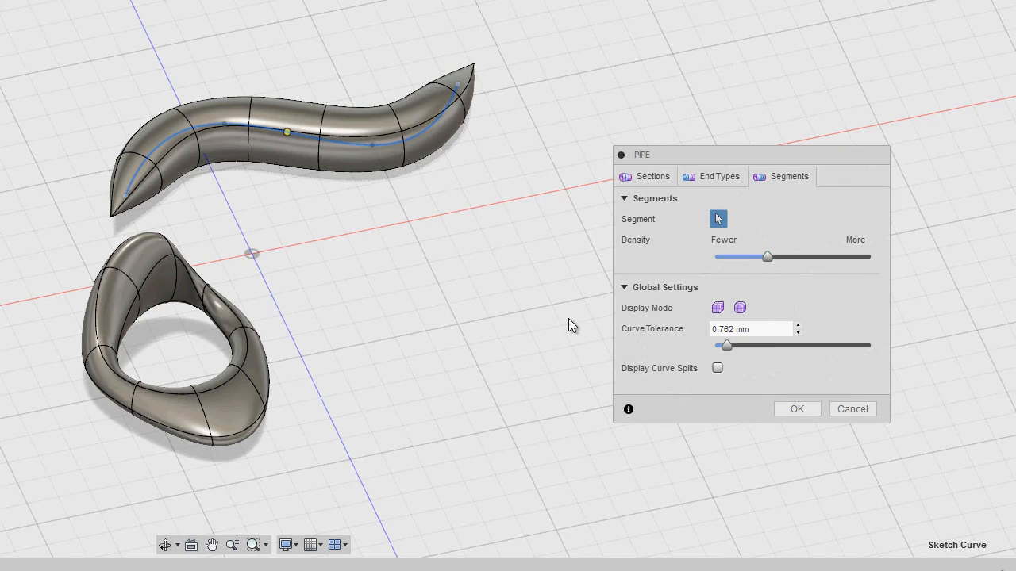
Accept the spiked pipe and orbit to a low side view
{"action": "left_click", "coordinate": [797, 409]}
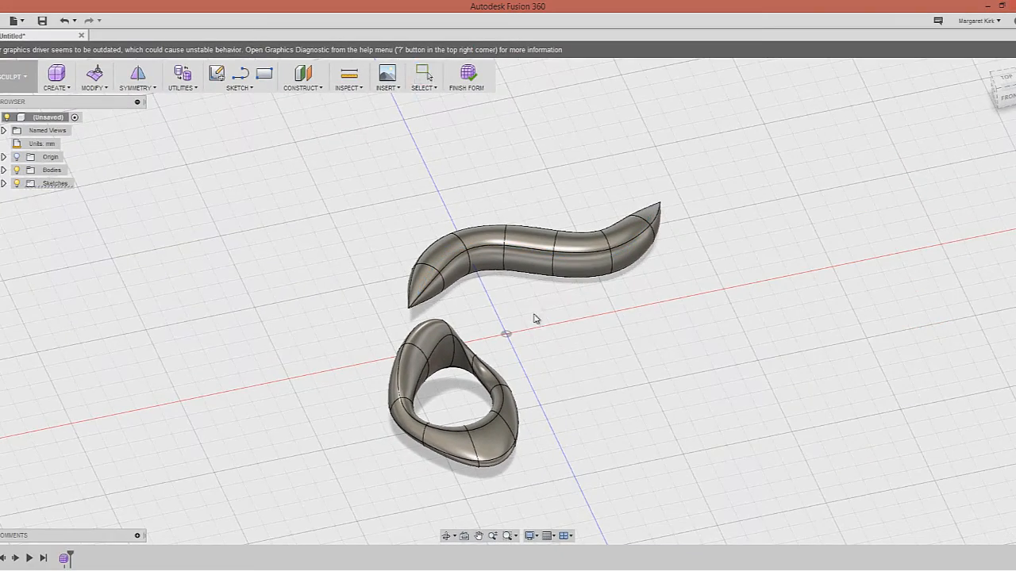
{"action": "scroll", "coordinate": [651, 328], "scroll_direction": "up", "scroll_amount": 1}
{"action": "scroll", "coordinate": [650, 327], "scroll_direction": "down", "scroll_amount": 2}
{"action": "scroll", "coordinate": [650, 327], "scroll_direction": "up", "scroll_amount": 1}
{"action": "middle_click_drag", "start_coordinate": [649, 297], "coordinate": [451, 333], "text": "shift"}
{"action": "scroll", "coordinate": [669, 304], "scroll_direction": "down", "scroll_amount": 3}
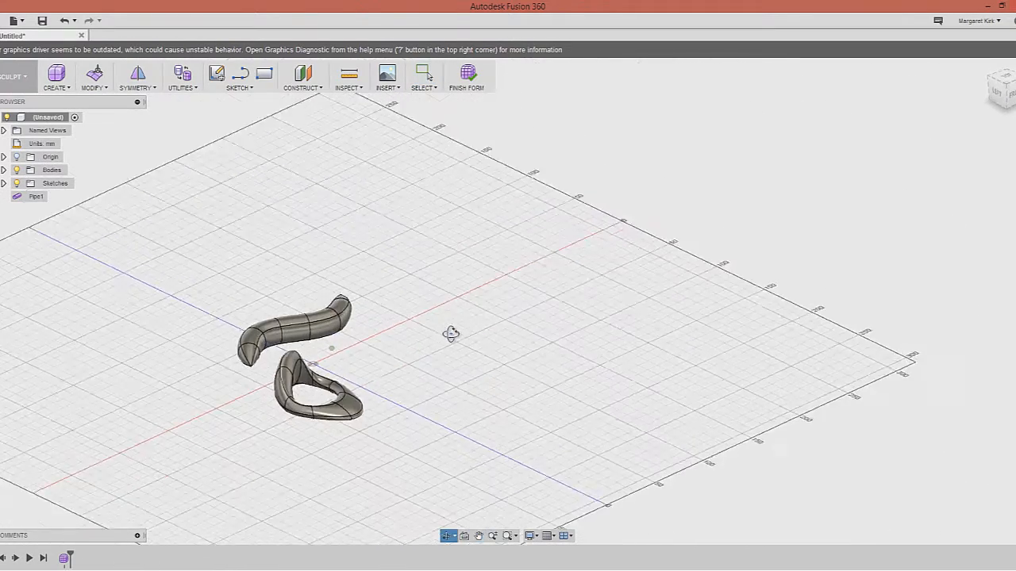
Create a cylinder on the ground plane, 20.88 mm diameter and 140 mm tall
{"action": "left_click", "coordinate": [82, 88]}
{"action": "left_click", "coordinate": [57, 79]}
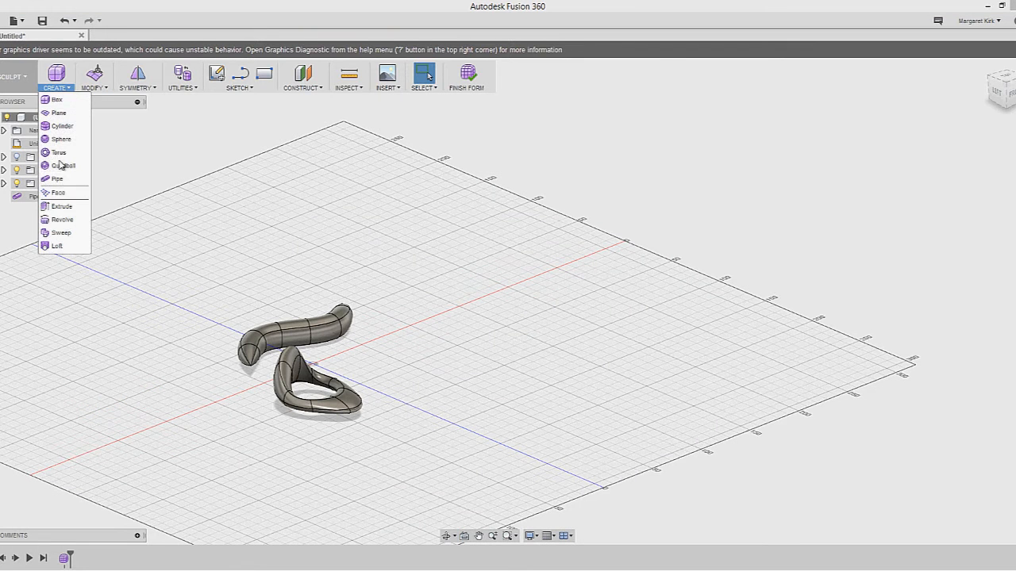
{"action": "left_click", "coordinate": [62, 126]}
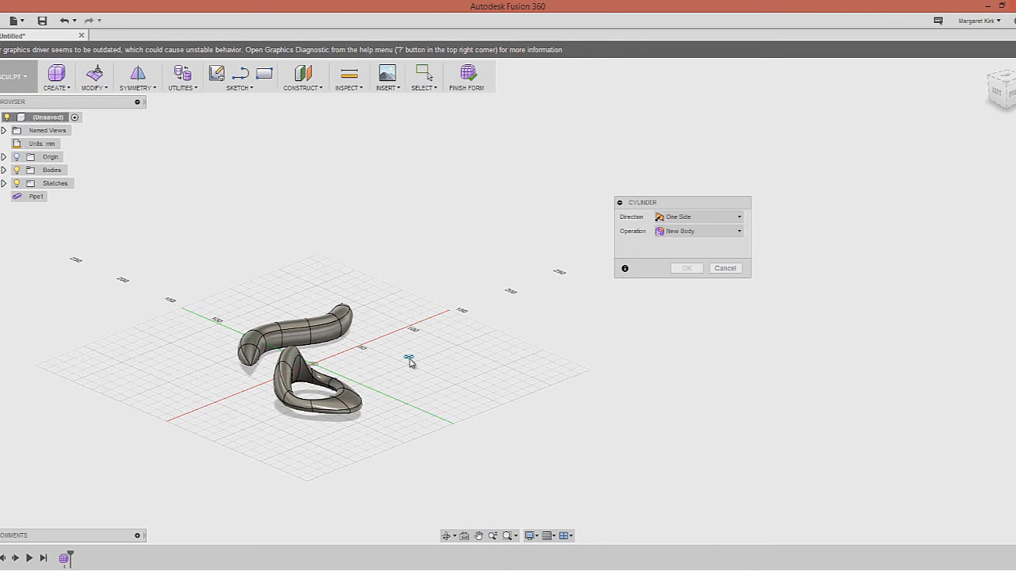
{"action": "left_click", "coordinate": [408, 357]}
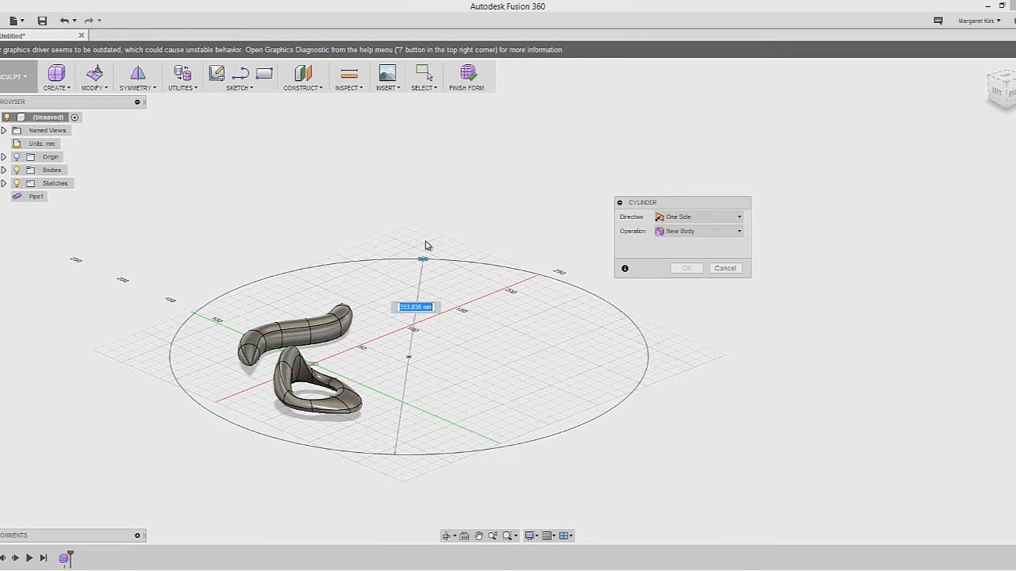
{"action": "left_click", "coordinate": [419, 353]}
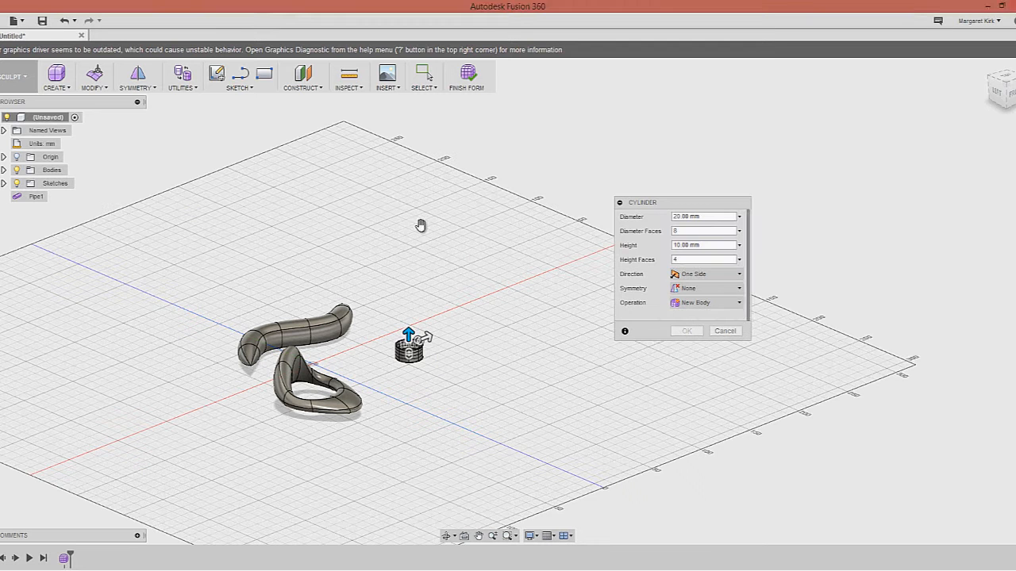
{"action": "left_click_drag", "start_coordinate": [408, 327], "coordinate": [408, 173]}
{"action": "middle_click_drag", "start_coordinate": [473, 349], "coordinate": [453, 347], "text": "shift"}
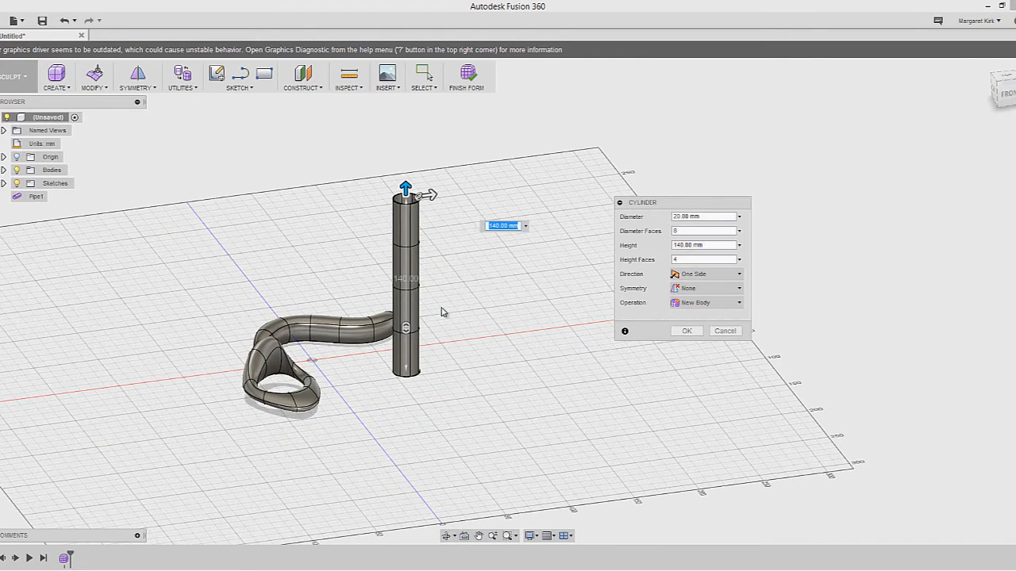
{"action": "middle_click_drag", "start_coordinate": [474, 342], "coordinate": [476, 345], "text": "shift"}
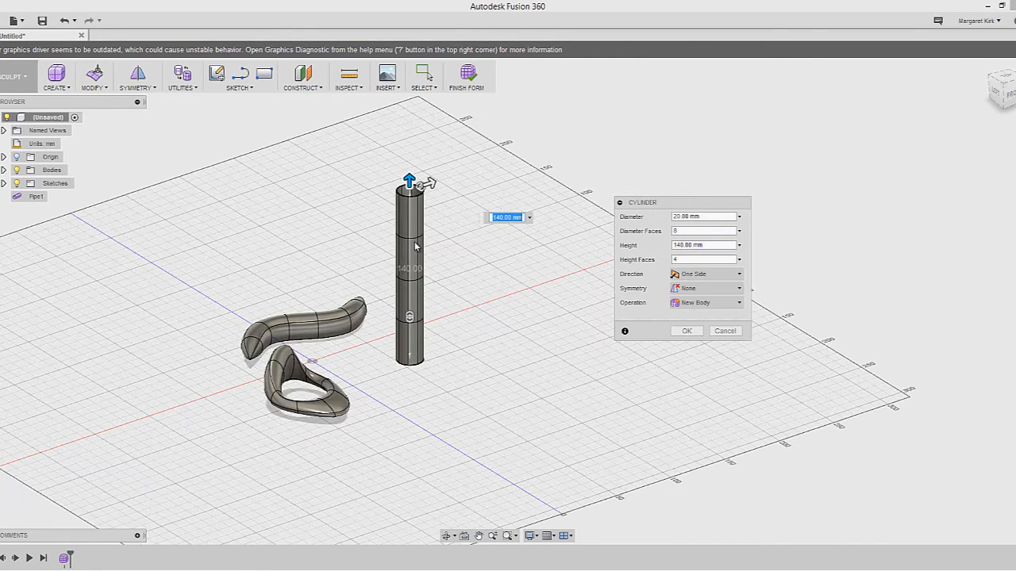
{"action": "key", "text": "Return"}
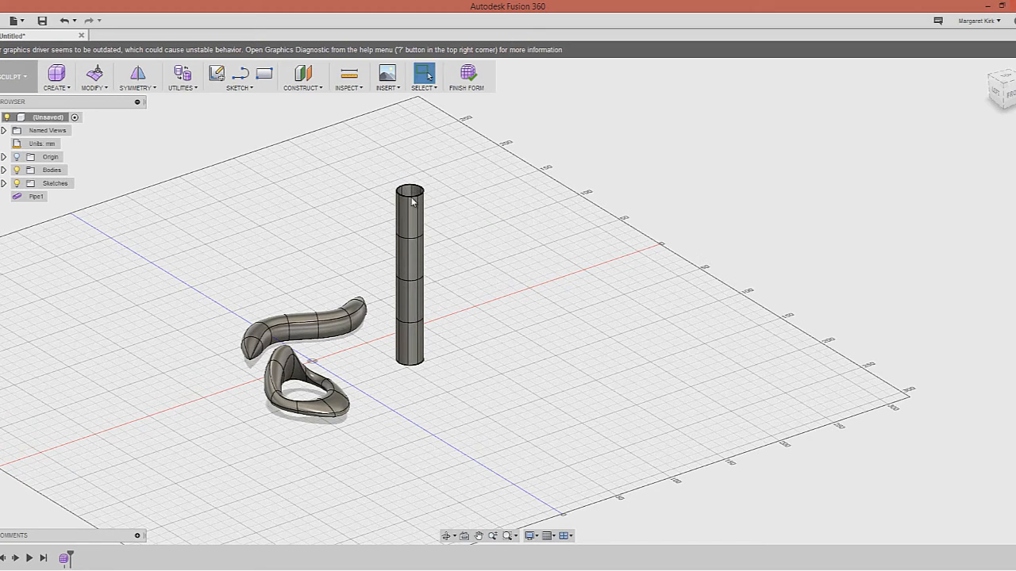
Window-select all the cylinder's faces, leaving the pipe tip out of the selection
{"action": "left_click_drag", "start_coordinate": [394, 187], "coordinate": [458, 393]}
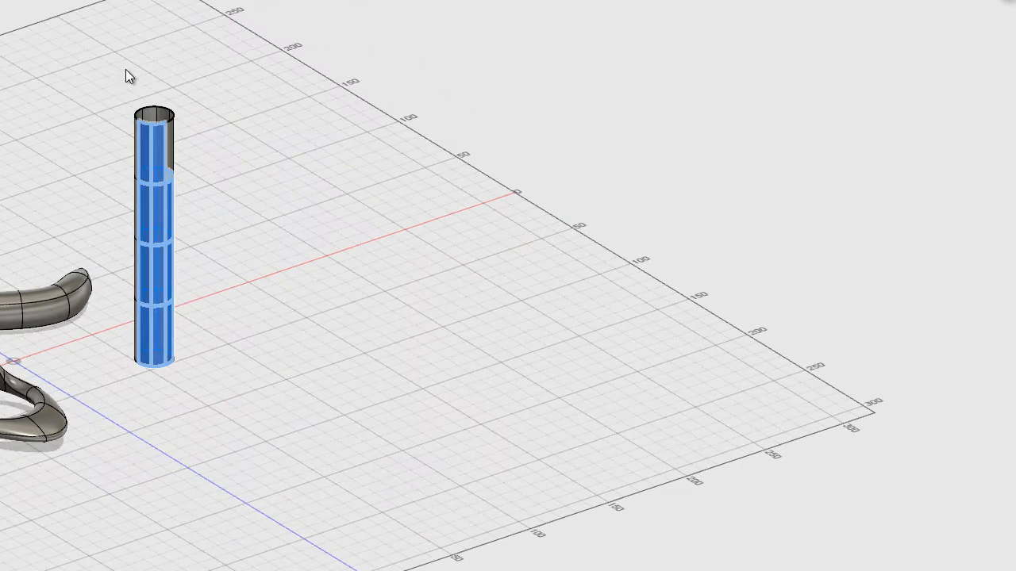
{"action": "left_click_drag", "start_coordinate": [173, 262], "coordinate": [228, 388]}
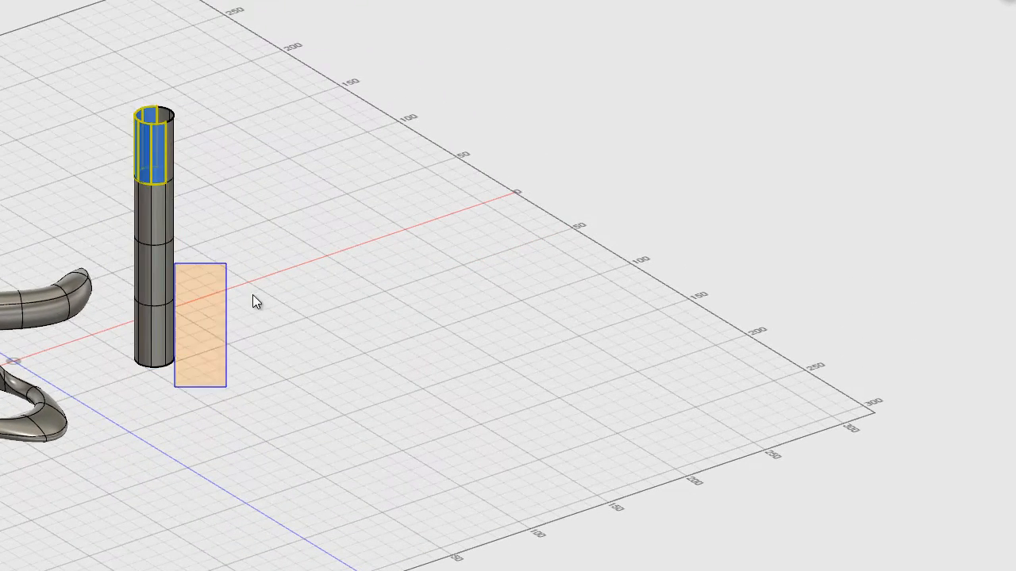
{"action": "left_click_drag", "start_coordinate": [153, 154], "coordinate": [252, 404]}
{"action": "left_click", "coordinate": [115, 83]}
{"action": "left_click_drag", "start_coordinate": [115, 86], "coordinate": [206, 365]}
{"action": "left_click", "coordinate": [101, 65]}
{"action": "left_click_drag", "start_coordinate": [78, 50], "coordinate": [274, 400]}
{"action": "left_click_drag", "start_coordinate": [54, 235], "coordinate": [114, 327], "text": "shift"}
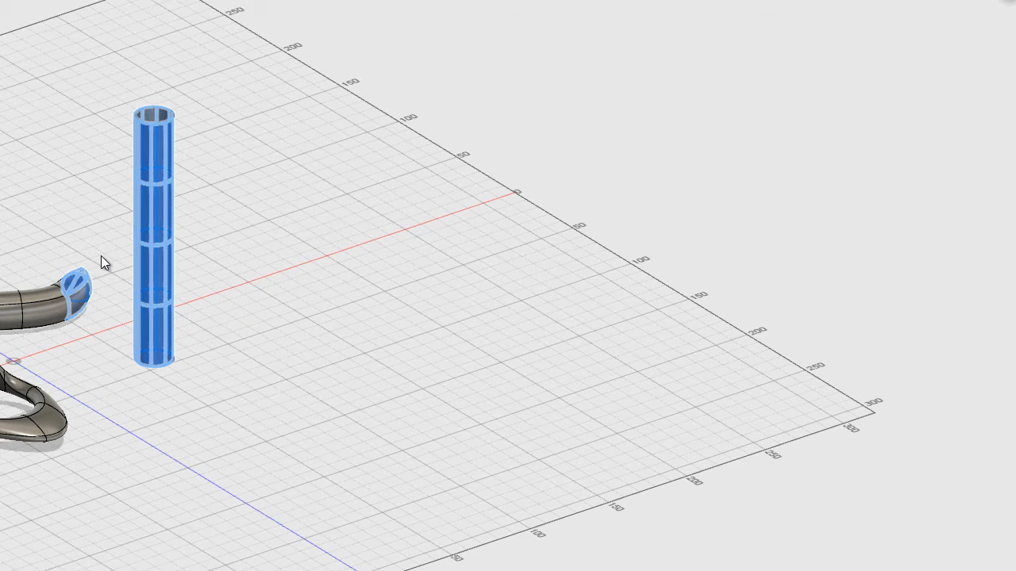
{"action": "left_click_drag", "start_coordinate": [100, 251], "coordinate": [78, 317], "text": "shift"}
Orbit around the model to check the cylinder selection
{"action": "middle_click_drag", "start_coordinate": [114, 331], "coordinate": [64, 335], "text": "shift"}
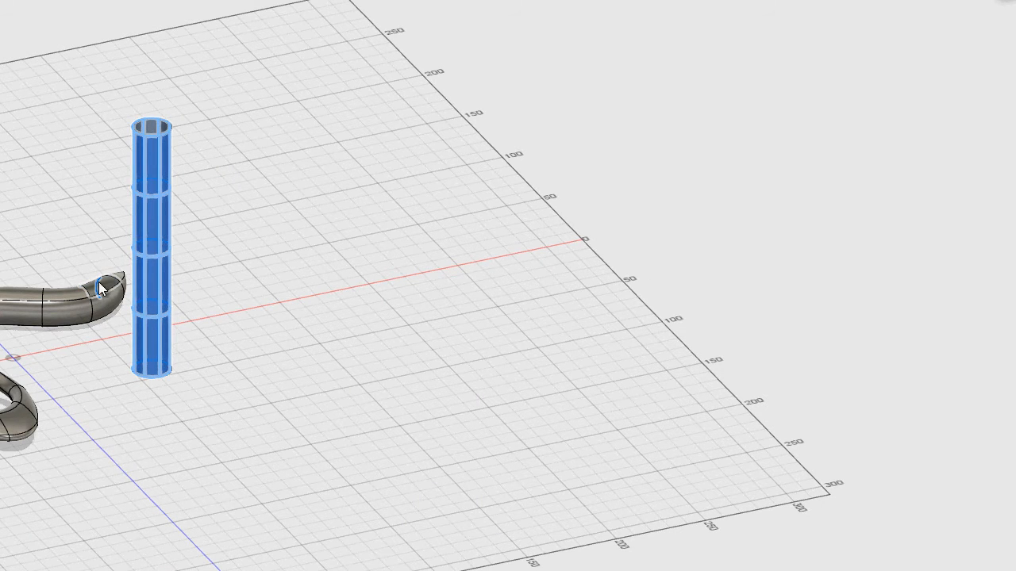
{"action": "middle_click_drag", "start_coordinate": [147, 349], "coordinate": [333, 341], "text": "shift"}
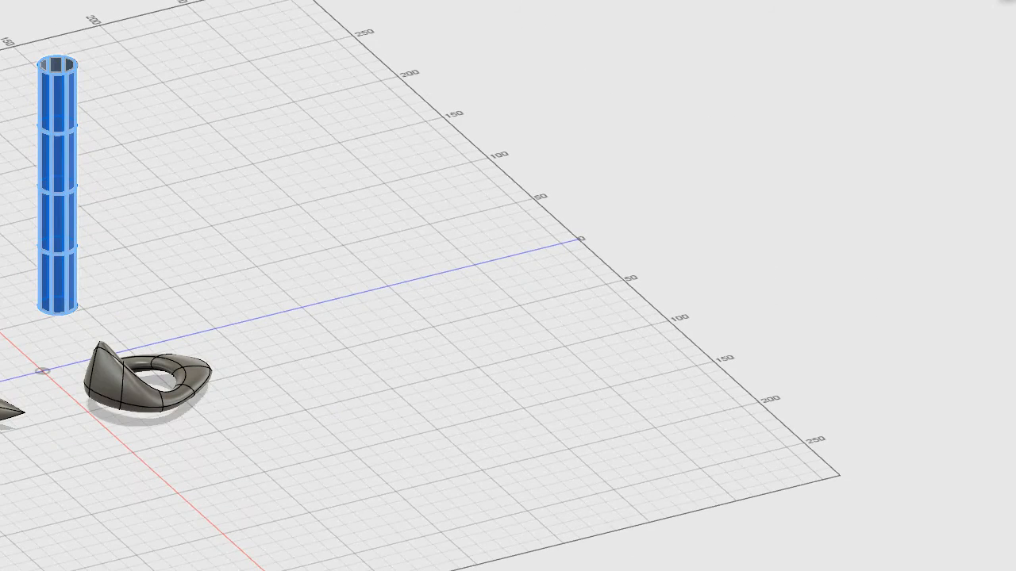
{"action": "middle_click_drag", "start_coordinate": [89, 292], "coordinate": [74, 287], "text": "shift"}
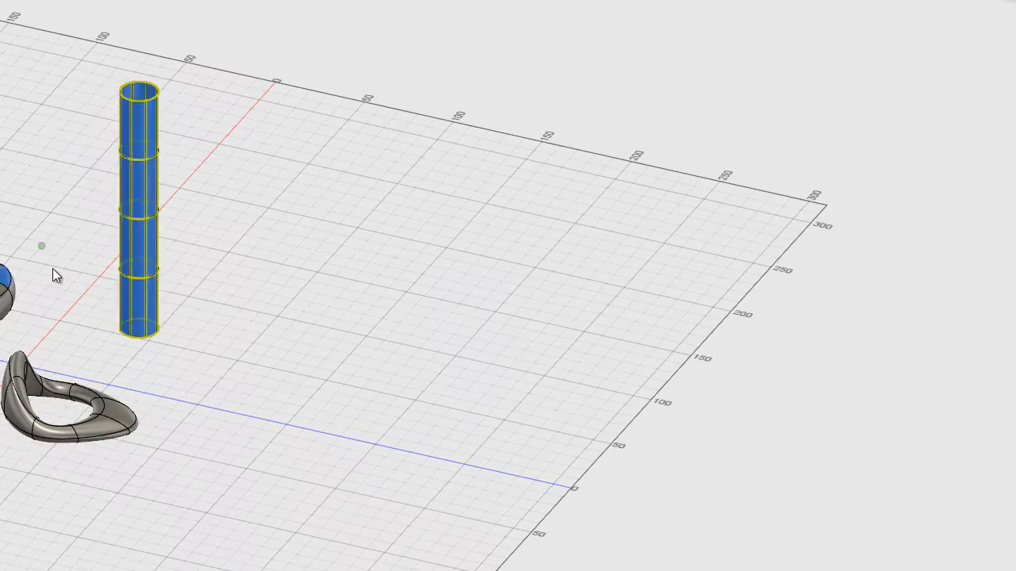
{"action": "middle_click_drag", "start_coordinate": [230, 271], "coordinate": [181, 277], "text": "shift"}
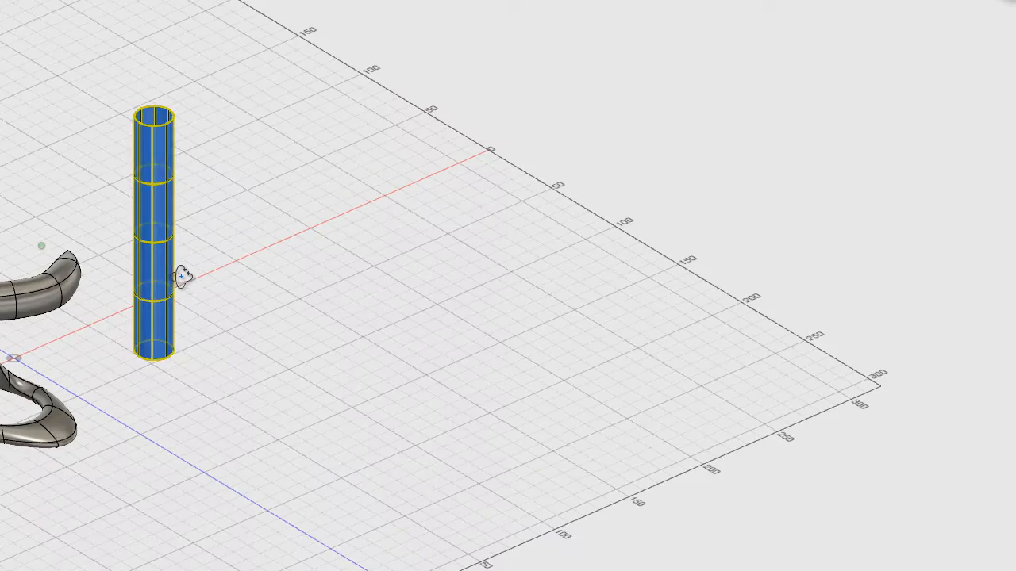
Move the tall cylinder 70 mm along the X axis, away from the pipe and ring
{"action": "right_click", "coordinate": [174, 198]}
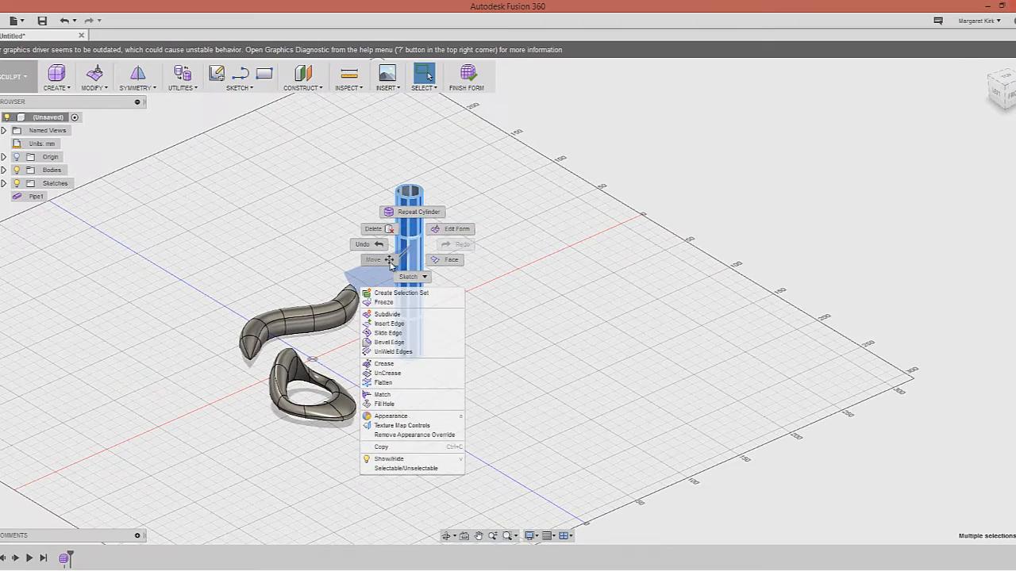
{"action": "left_click", "coordinate": [390, 261]}
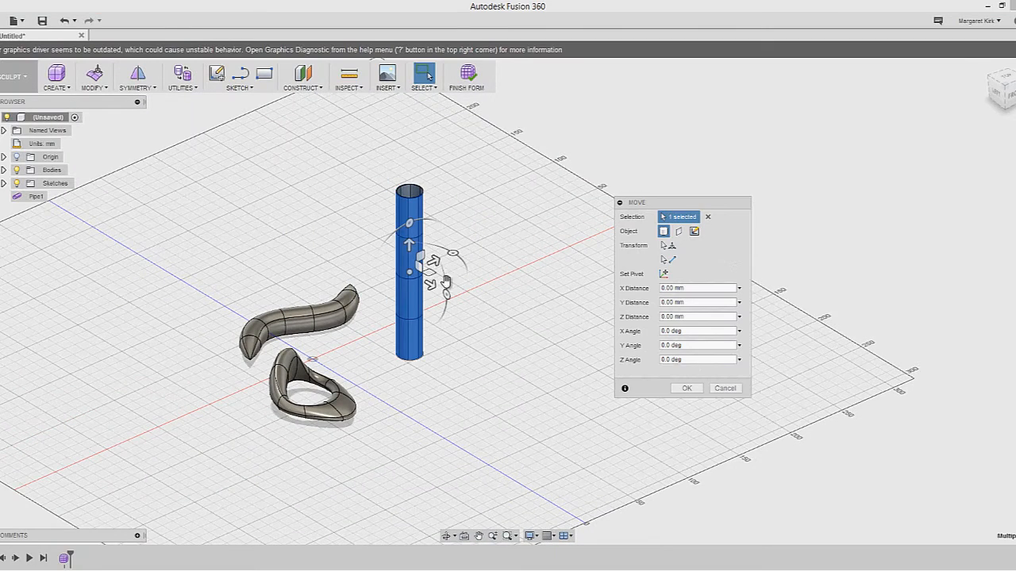
{"action": "left_click_drag", "start_coordinate": [437, 261], "coordinate": [509, 293]}
{"action": "middle_click_drag", "start_coordinate": [502, 251], "coordinate": [537, 255], "text": "shift"}
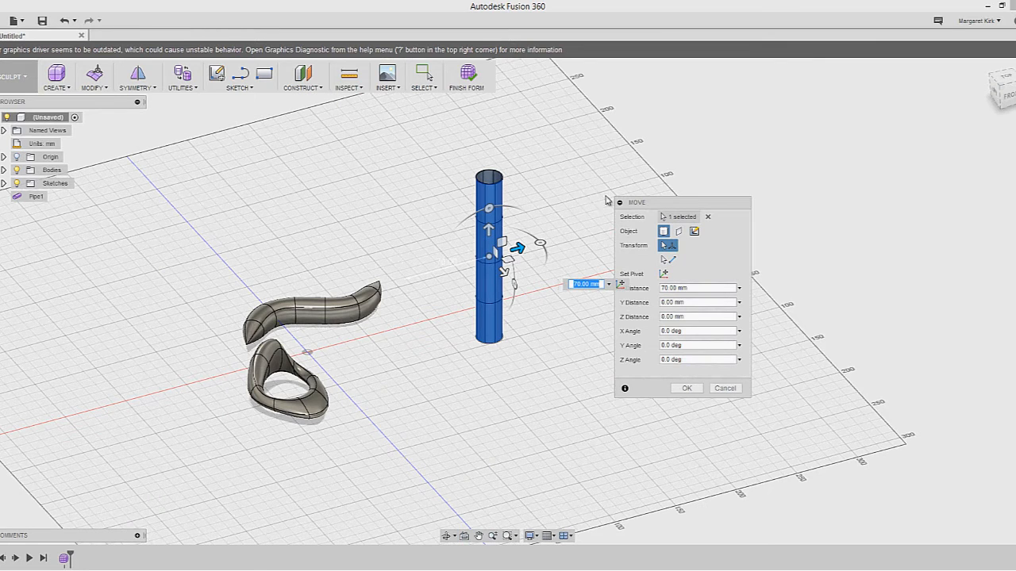
{"action": "left_click_drag", "start_coordinate": [657, 206], "coordinate": [752, 179]}
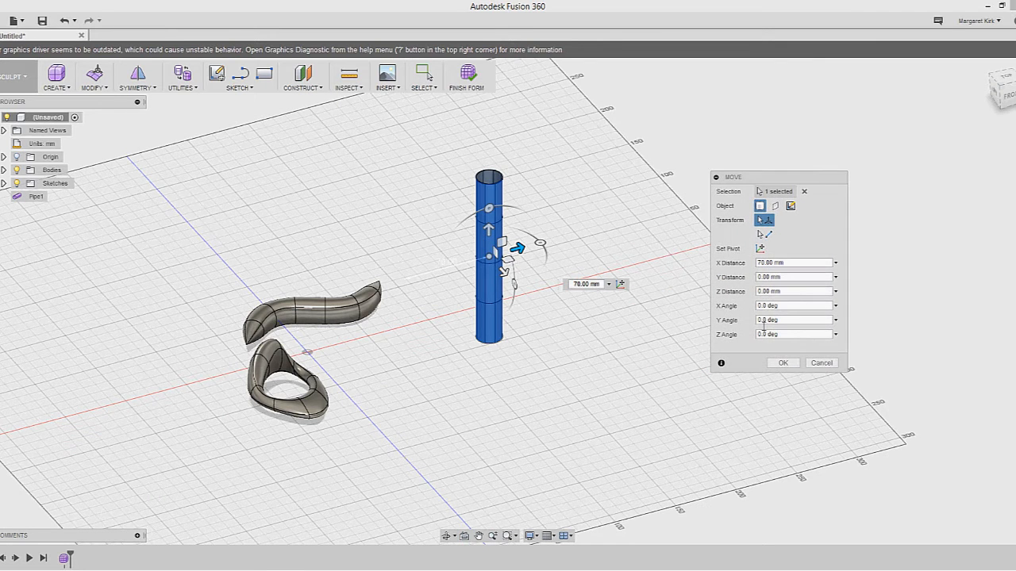
{"action": "left_click", "coordinate": [781, 361]}
Clear the selection and window-select the whole cylinder again
{"action": "left_click_drag", "start_coordinate": [453, 148], "coordinate": [563, 433]}
{"action": "left_click_drag", "start_coordinate": [563, 433], "coordinate": [489, 256]}
{"action": "left_click_drag", "start_coordinate": [427, 151], "coordinate": [556, 381]}
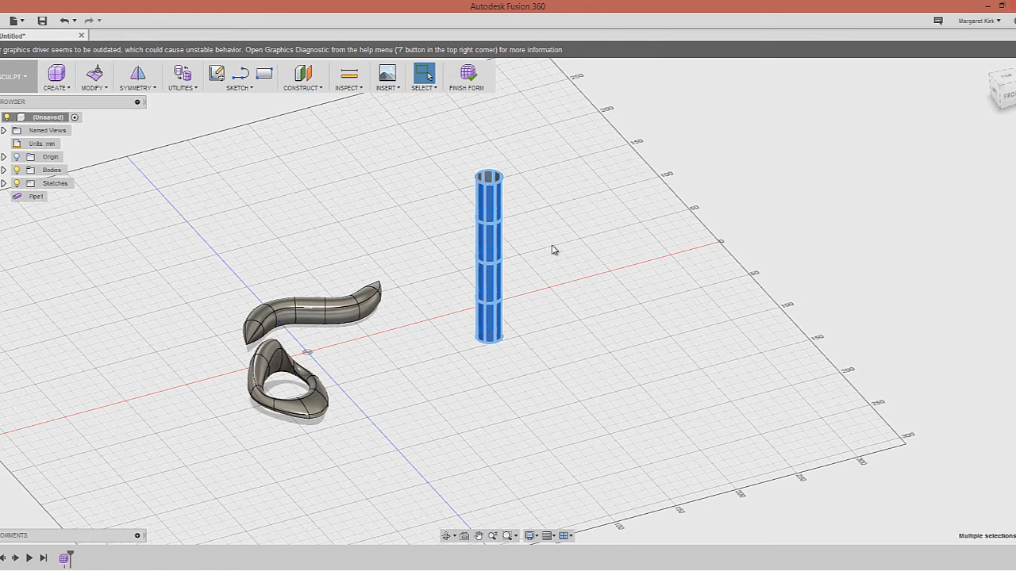
Copy the selected cylinder and paste a duplicate
{"action": "right_click", "coordinate": [489, 245]}
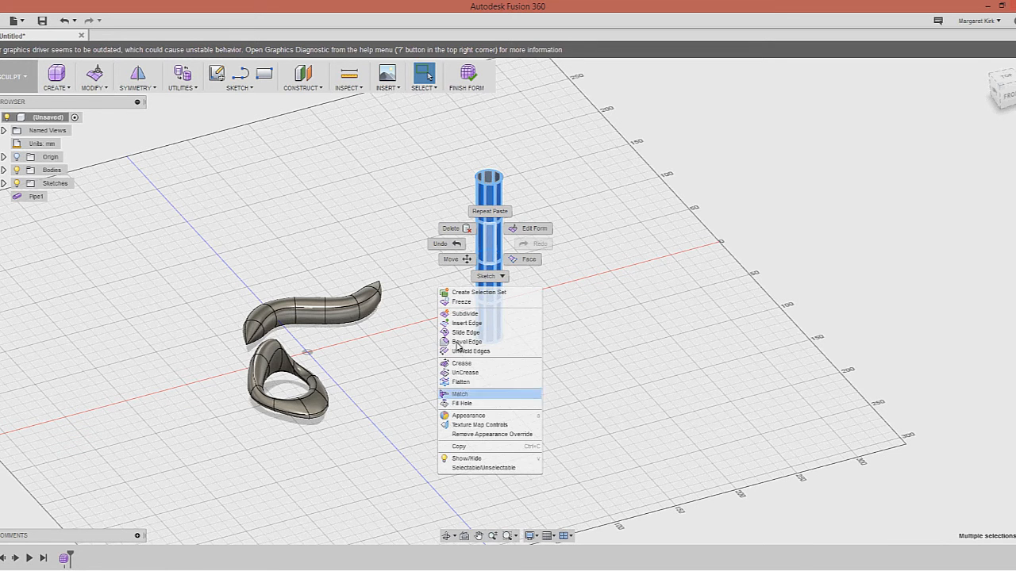
{"action": "left_click", "coordinate": [474, 446]}
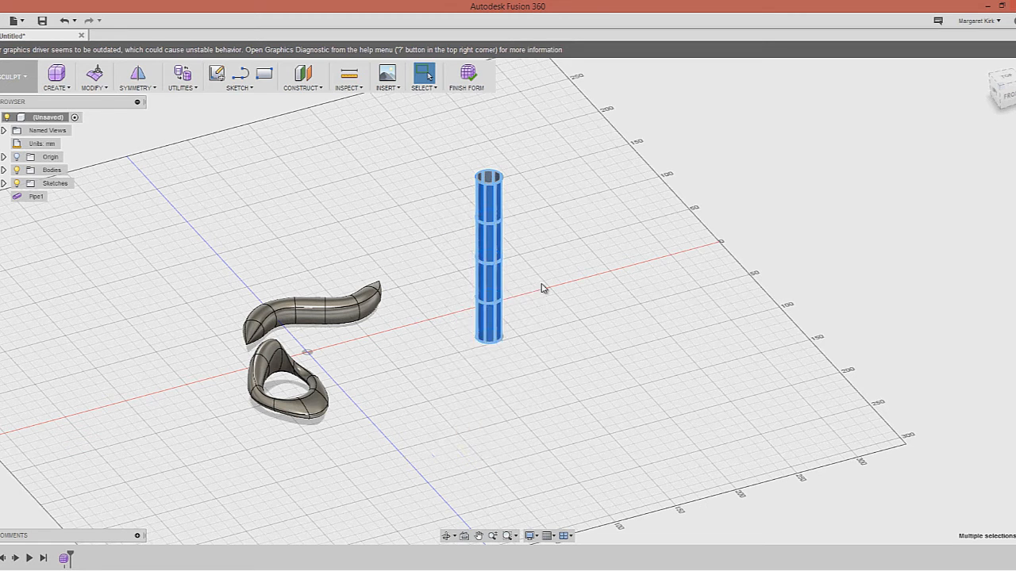
{"action": "right_click", "coordinate": [558, 289]}
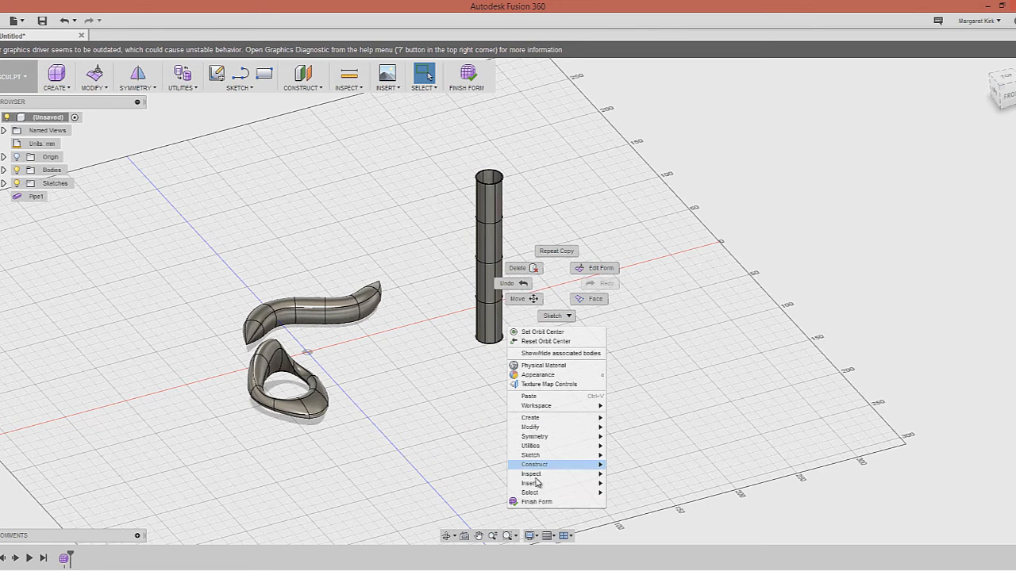
{"action": "left_click", "coordinate": [524, 298]}
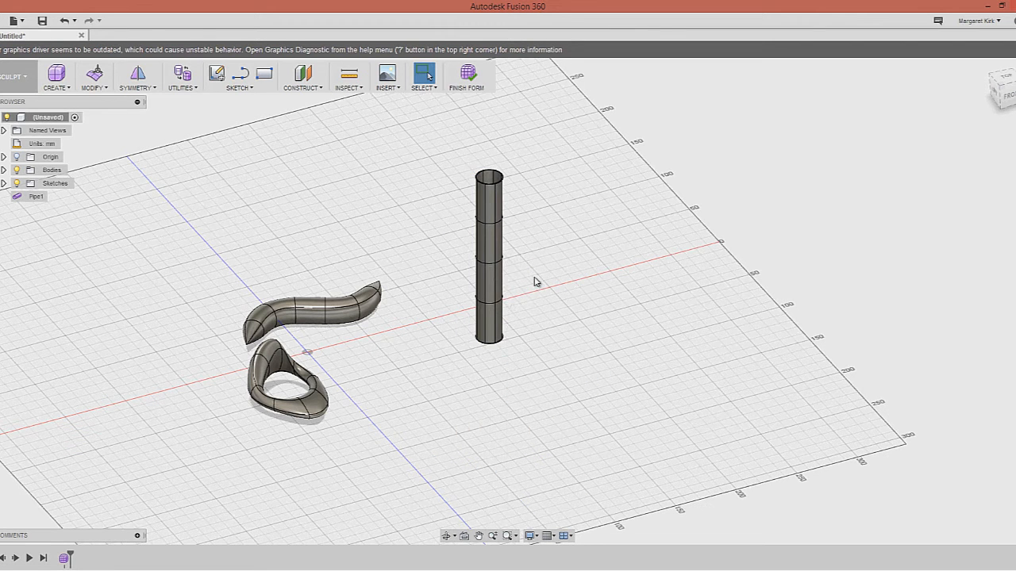
Shift the pasted cylinder 80 mm along X so it stands beside the first
{"action": "left_click_drag", "start_coordinate": [520, 248], "coordinate": [616, 218]}
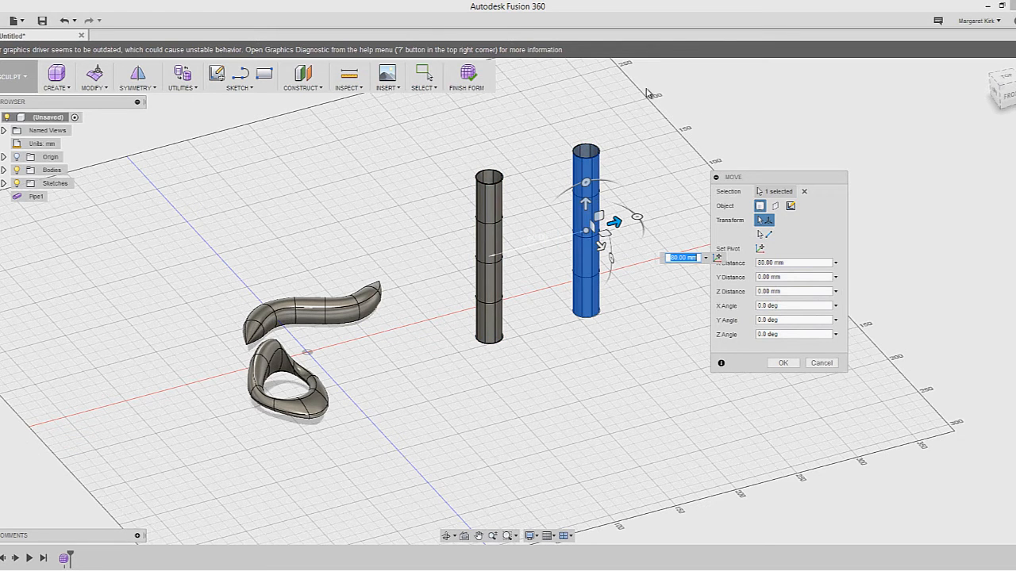
{"action": "left_click_drag", "start_coordinate": [760, 181], "coordinate": [792, 177]}
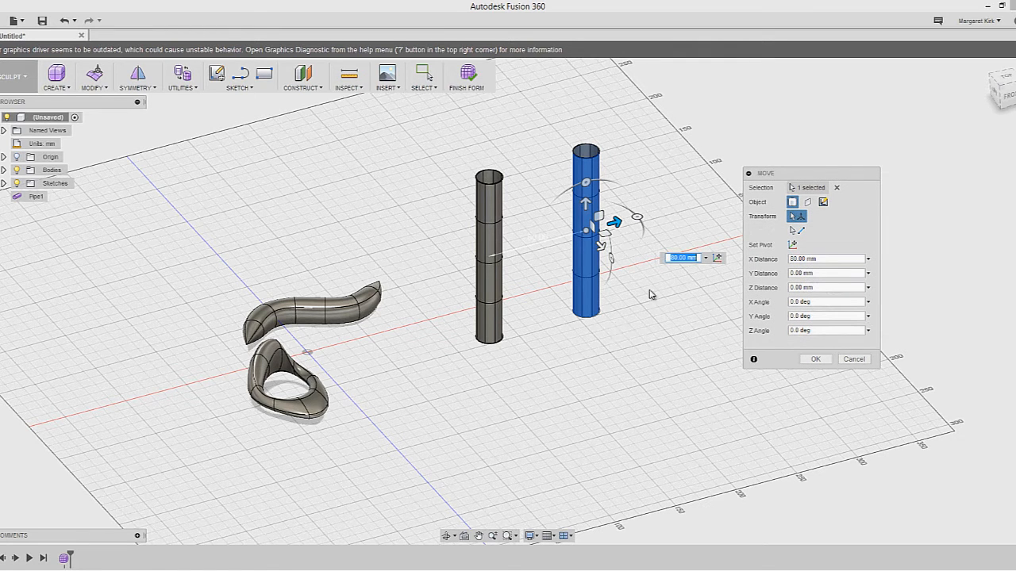
{"action": "key", "text": "Return"}
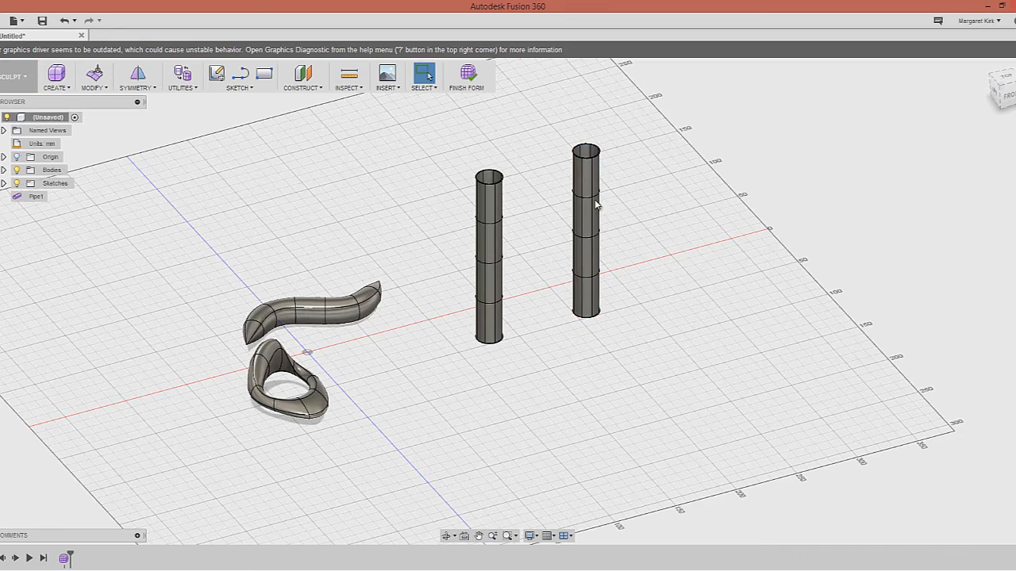
{"action": "scroll", "coordinate": [497, 170], "scroll_direction": "down", "scroll_amount": 3}
{"action": "scroll", "coordinate": [493, 173], "scroll_direction": "up", "scroll_amount": 3}
{"action": "scroll", "coordinate": [493, 174], "scroll_direction": "up", "scroll_amount": 2}
{"action": "middle_click_drag", "start_coordinate": [493, 176], "coordinate": [515, 183], "text": "shift"}
{"action": "scroll", "coordinate": [538, 202], "scroll_direction": "up", "scroll_amount": 1}
{"action": "scroll", "coordinate": [538, 203], "scroll_direction": "down", "scroll_amount": 3}
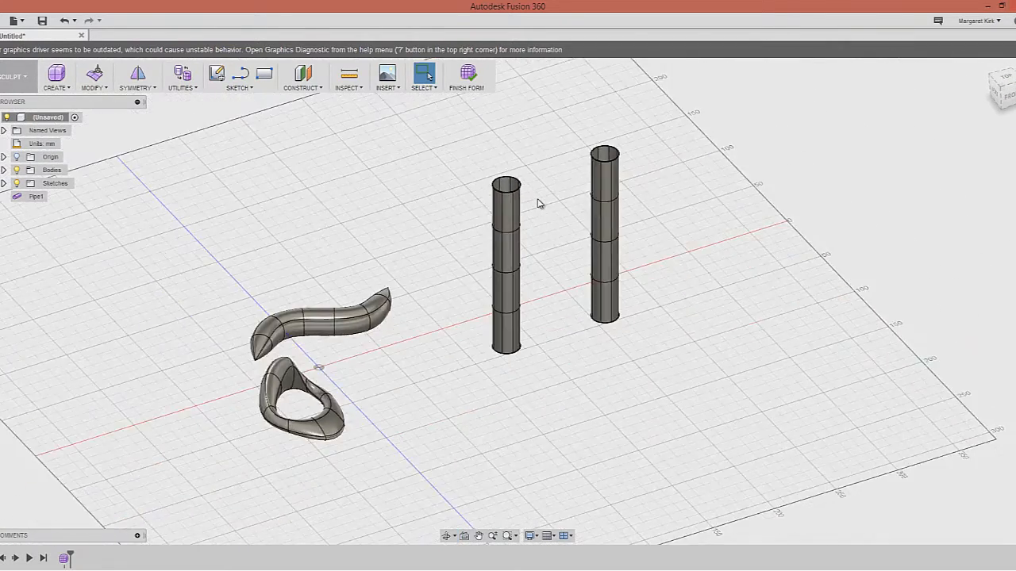
Fill the left pipe's open top rim with a Reduced Star cap, maintaining crease edges
{"action": "left_click", "coordinate": [101, 87]}
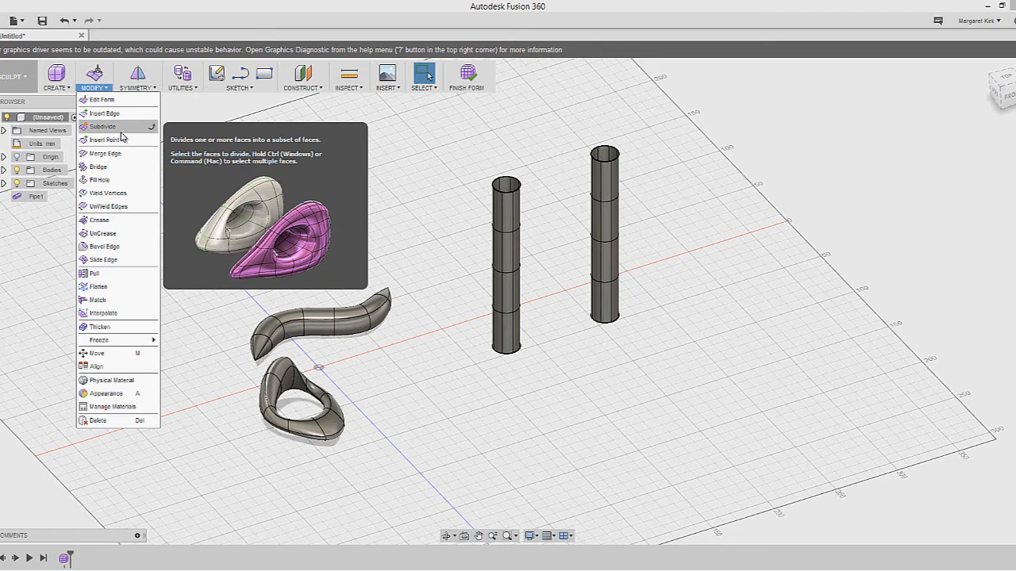
{"action": "left_click", "coordinate": [104, 180]}
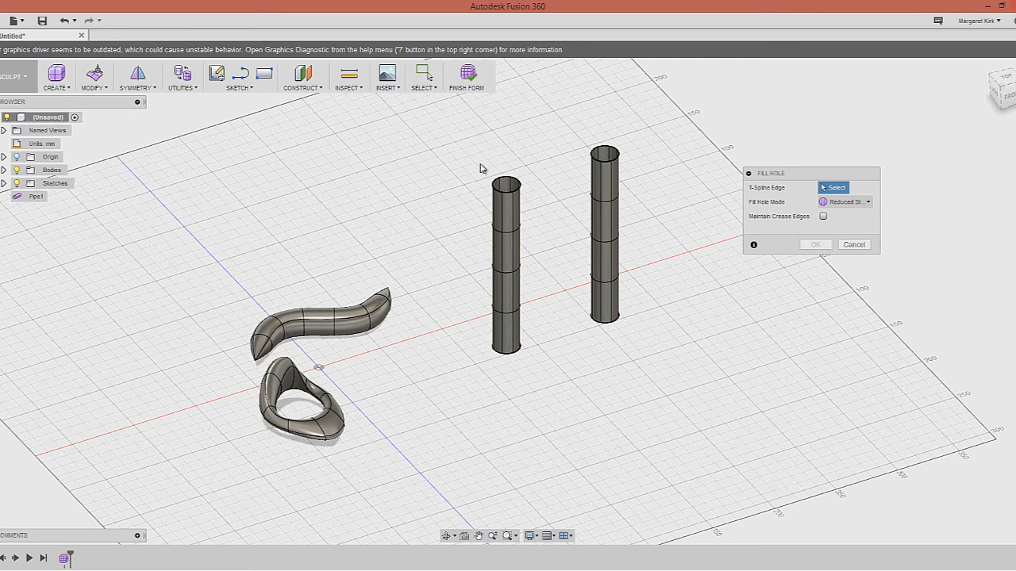
{"action": "left_click", "coordinate": [531, 200]}
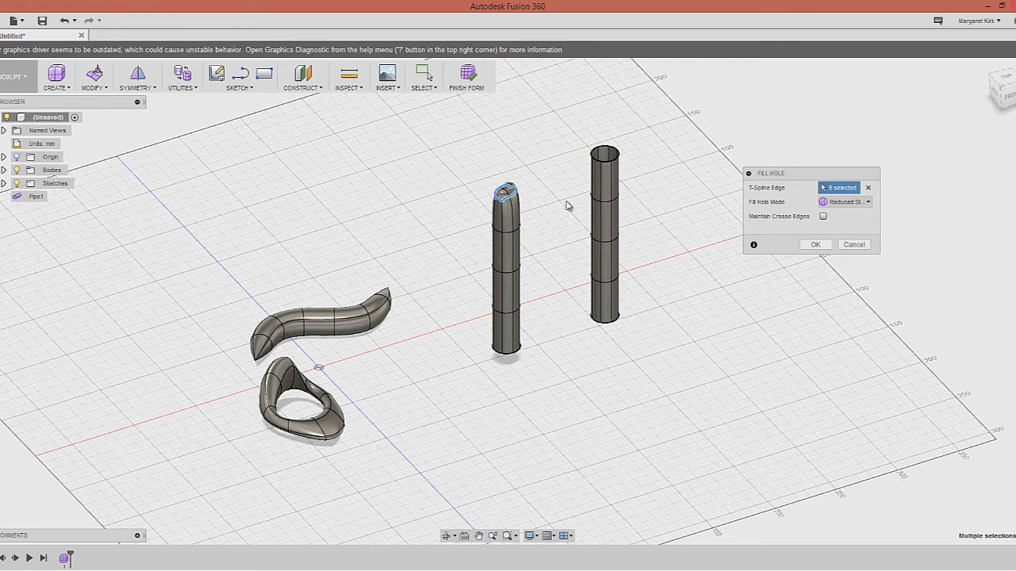
{"action": "left_click", "coordinate": [868, 203]}
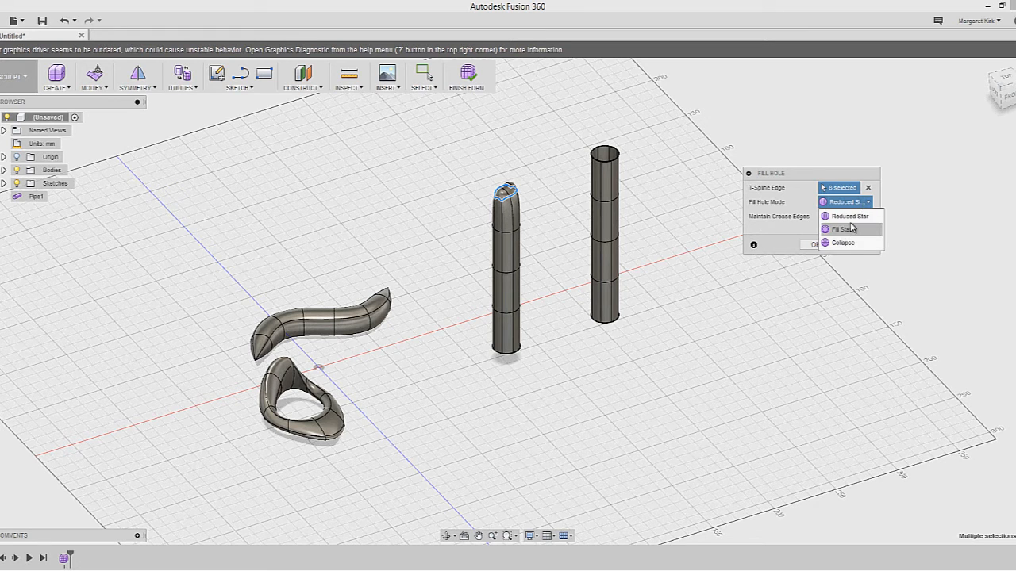
{"action": "left_click", "coordinate": [847, 216]}
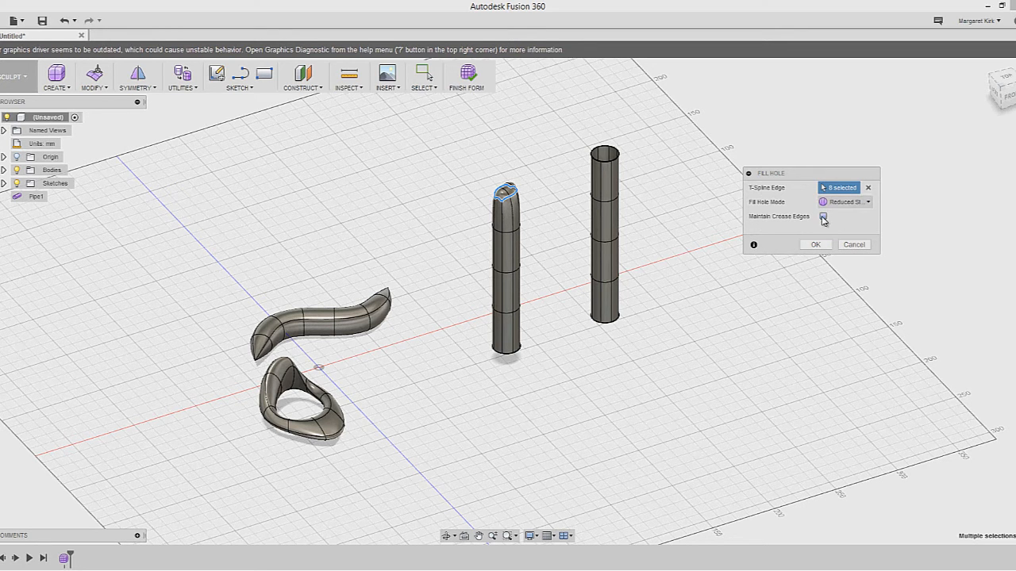
{"action": "left_click", "coordinate": [823, 218]}
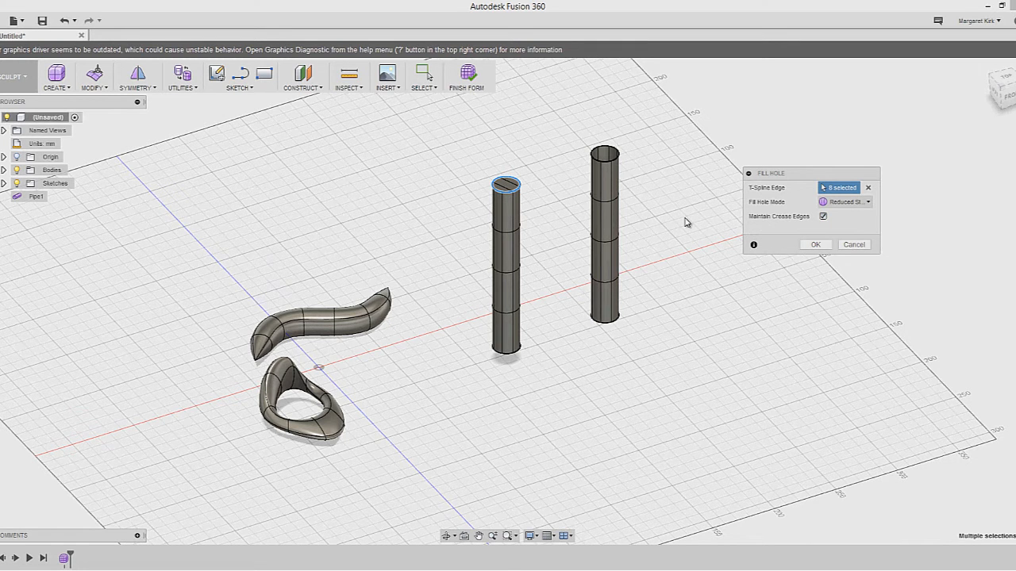
{"action": "left_click", "coordinate": [815, 244]}
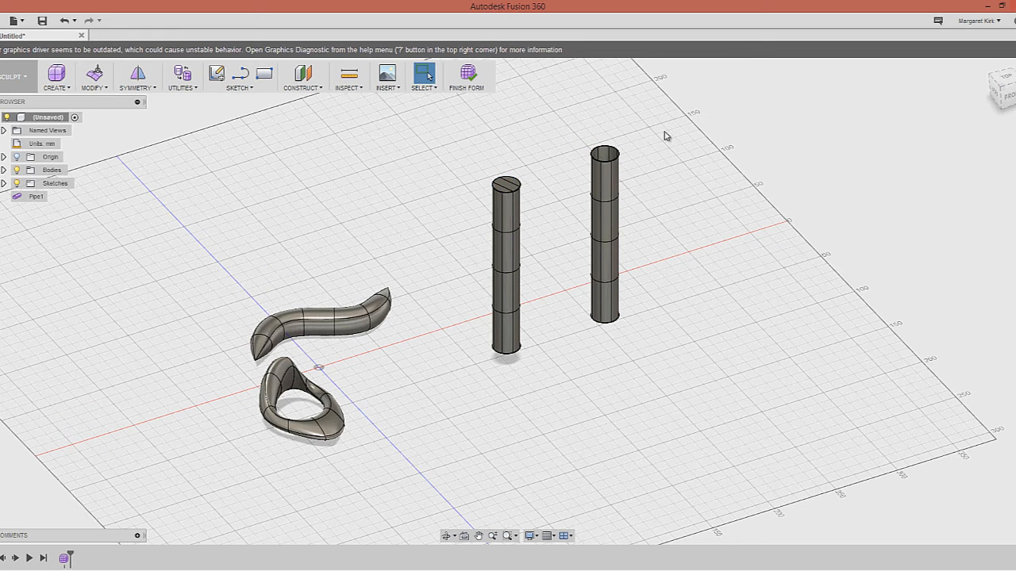
Repeat Fill Hole to cap the right pipe's open top
{"action": "right_click", "coordinate": [684, 181]}
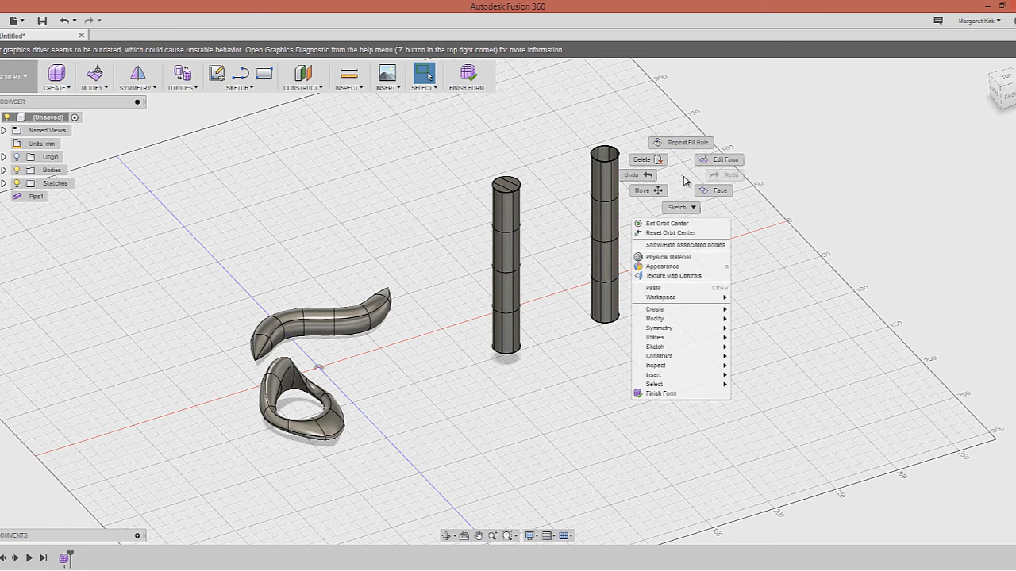
{"action": "left_click", "coordinate": [689, 145]}
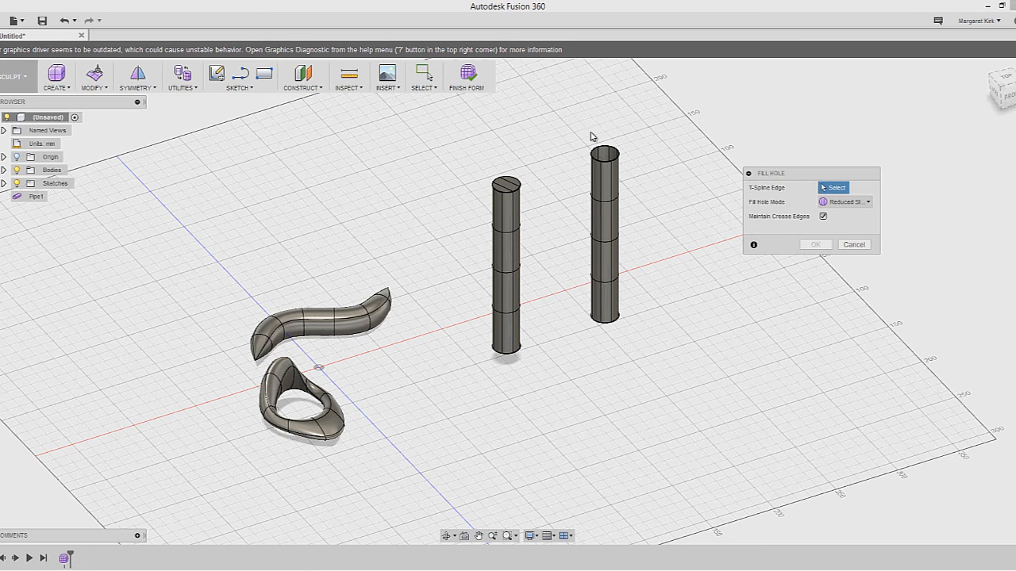
{"action": "left_click_drag", "start_coordinate": [570, 124], "coordinate": [640, 178]}
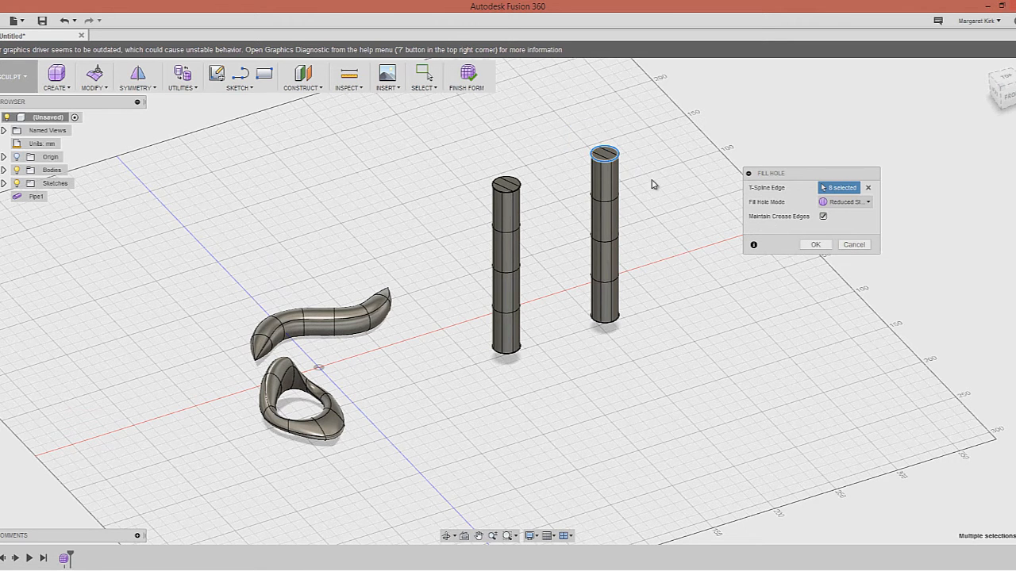
{"action": "left_click", "coordinate": [815, 244]}
{"action": "mouse_move", "coordinate": [650, 338]}
{"action": "middle_mouse_down", "text": "shift"}
{"action": "mouse_move", "coordinate": [641, 281]}
{"action": "mouse_move", "coordinate": [564, 306]}
{"action": "middle_mouse_up", "text": "shift"}
Repeat Fill Hole on the open bottoms of both pipes to close them
{"action": "right_click_drag", "start_coordinate": [577, 254], "coordinate": [580, 255]}
{"action": "right_click", "coordinate": [685, 265]}
{"action": "left_click", "coordinate": [689, 232]}
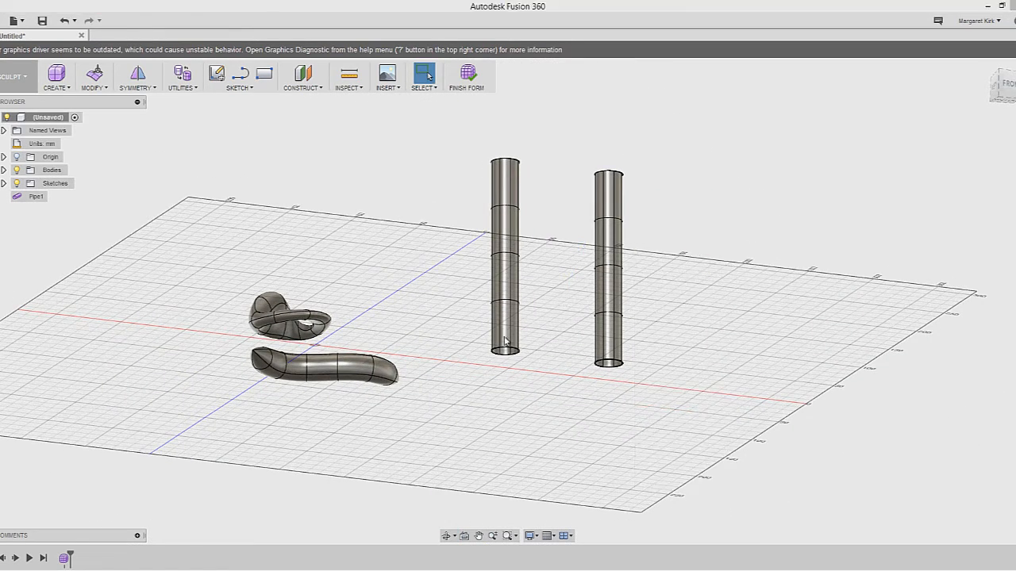
{"action": "left_click_drag", "start_coordinate": [482, 328], "coordinate": [648, 397]}
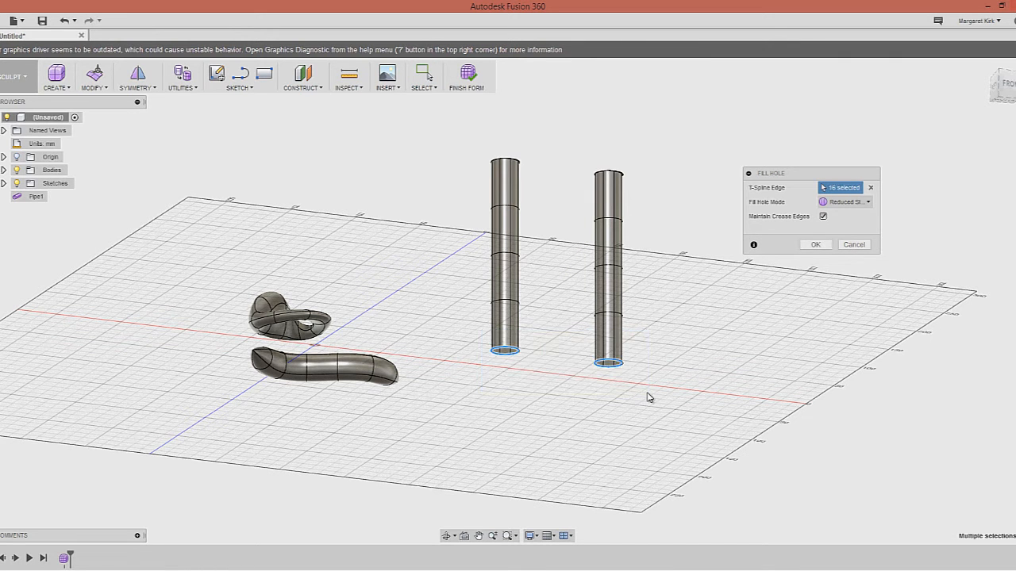
{"action": "left_click", "coordinate": [819, 248]}
{"action": "mouse_move", "coordinate": [593, 349]}
{"action": "middle_mouse_down", "text": "shift"}
{"action": "mouse_move", "coordinate": [626, 272]}
{"action": "mouse_move", "coordinate": [590, 395]}
{"action": "mouse_move", "coordinate": [584, 431]}
{"action": "mouse_move", "coordinate": [599, 437]}
{"action": "mouse_move", "coordinate": [567, 283]}
{"action": "middle_mouse_up", "text": "shift"}
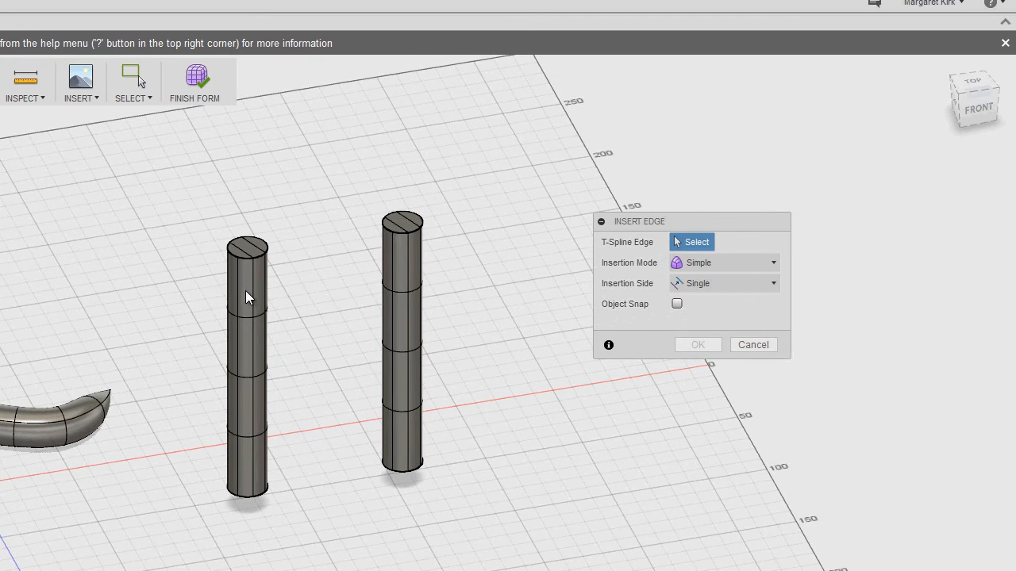
Insert an extra edge at 0.50 beside a vertical edge of the left cylinder
{"action": "scroll", "coordinate": [241, 295], "scroll_direction": "up", "scroll_amount": 5}
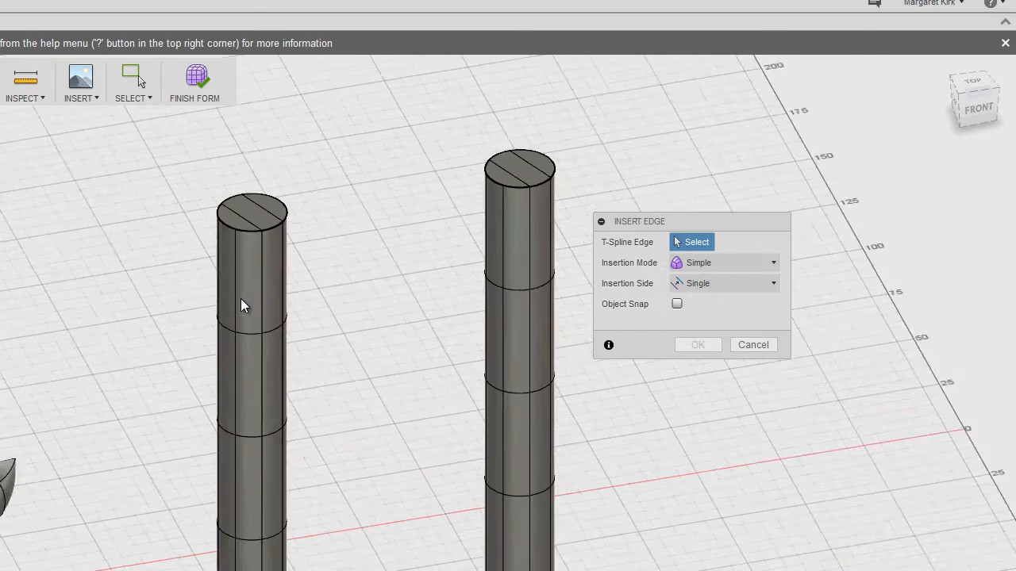
{"action": "left_click", "coordinate": [232, 306]}
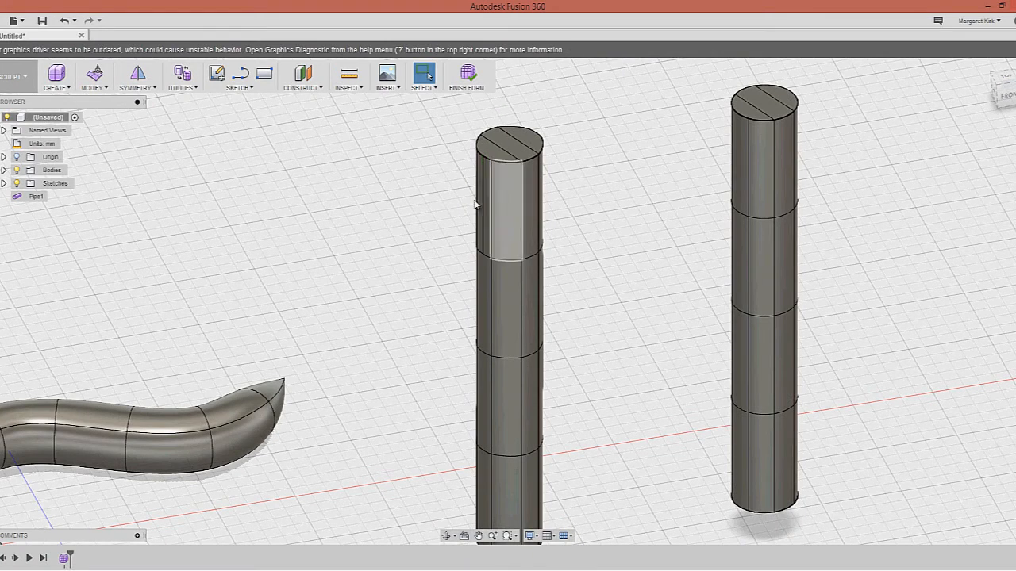
{"action": "left_click", "coordinate": [483, 203]}
{"action": "left_click", "coordinate": [363, 220]}
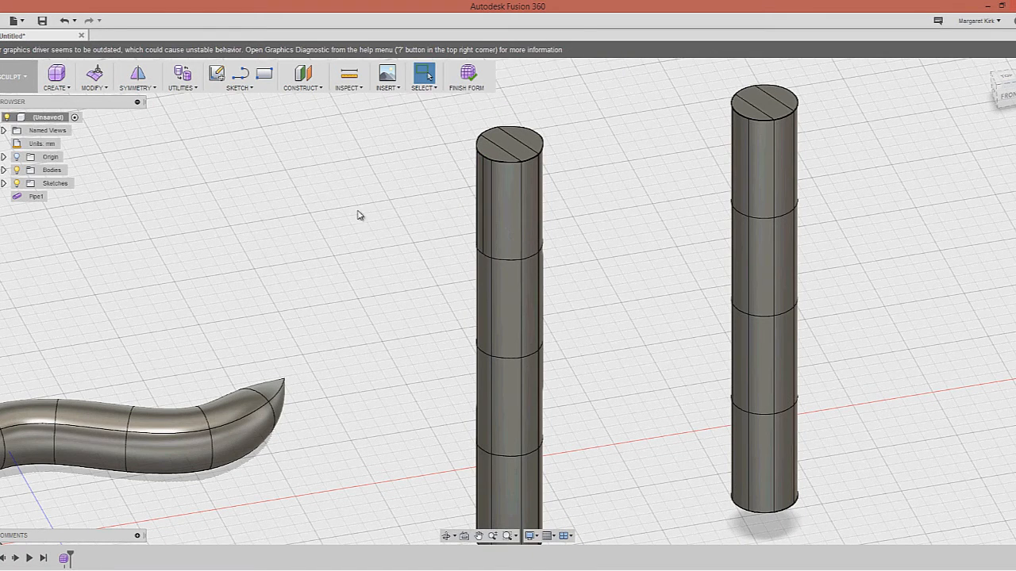
{"action": "middle_click_drag", "start_coordinate": [440, 245], "coordinate": [454, 251]}
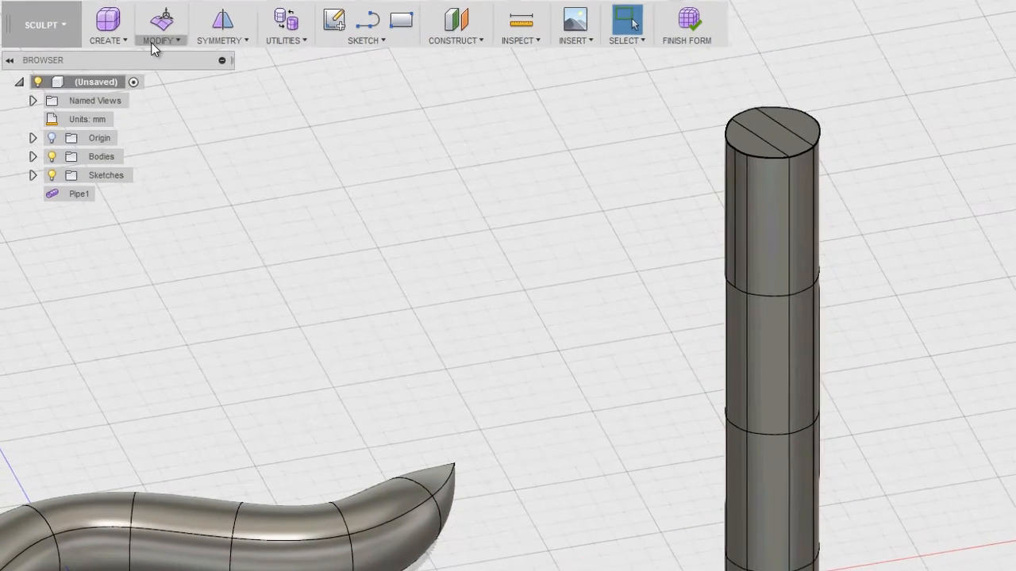
{"action": "left_click", "coordinate": [157, 43]}
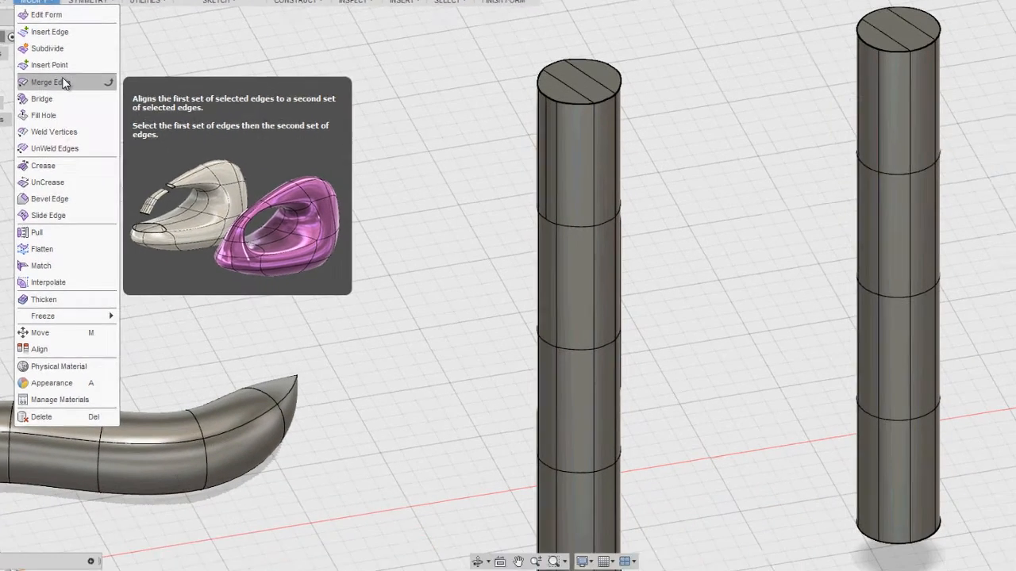
Abandon Merge Edge and delete a narrow face strip near the right cylinder's top
{"action": "left_click", "coordinate": [197, 132]}
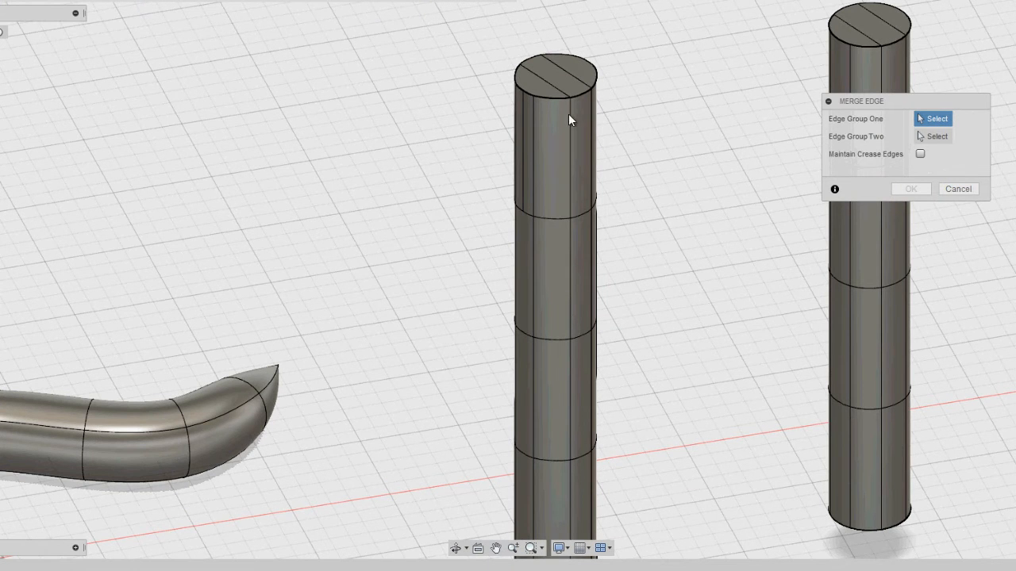
{"action": "left_click", "coordinate": [958, 189]}
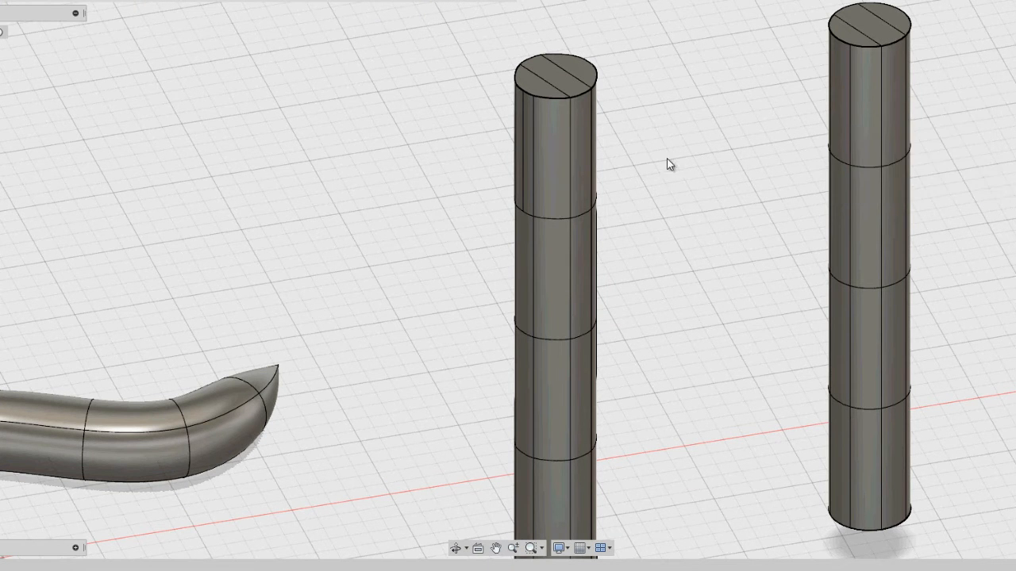
{"action": "scroll", "coordinate": [658, 143], "scroll_direction": "up", "scroll_amount": 2}
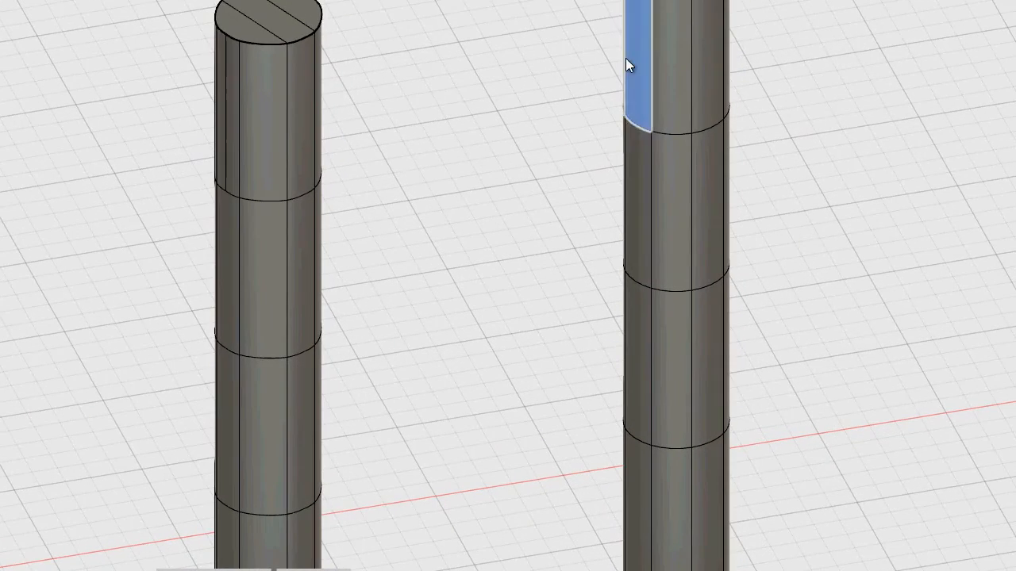
{"action": "left_click", "coordinate": [625, 64]}
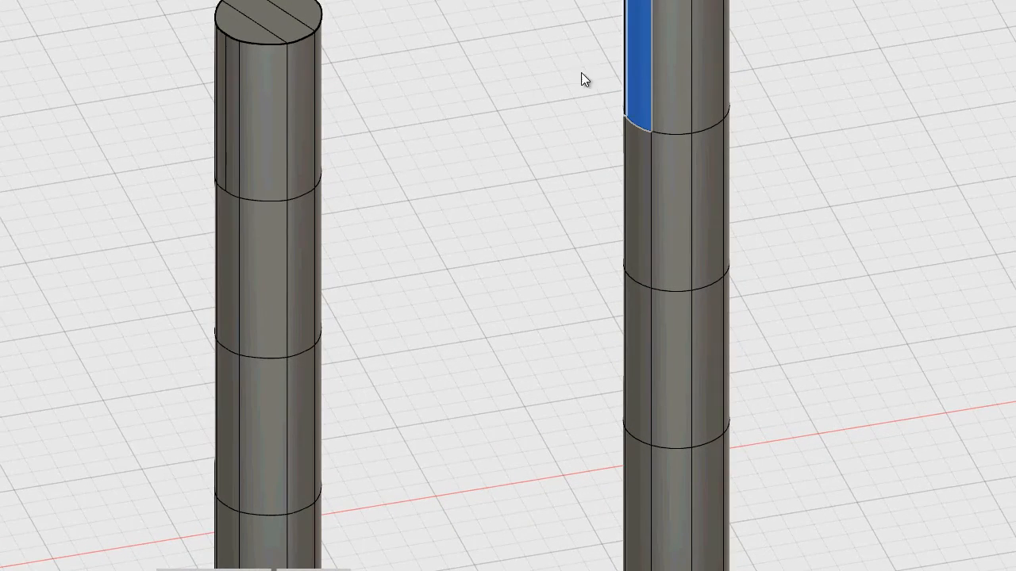
{"action": "key", "text": "Delete"}
{"action": "middle_click_drag", "start_coordinate": [481, 119], "coordinate": [322, 103], "text": "shift"}
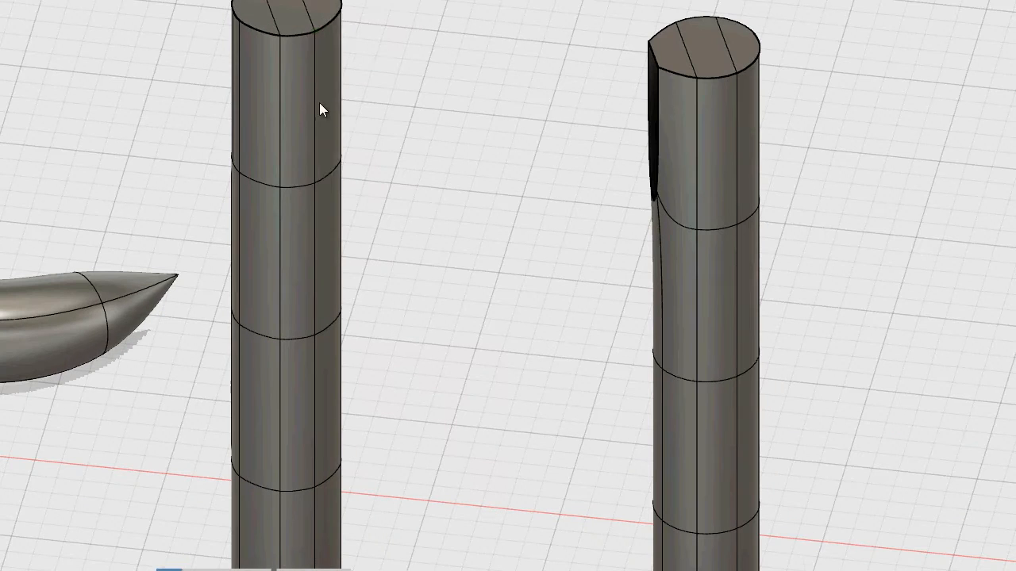
Delete the matching face strip near the left cylinder's top
{"action": "left_click", "coordinate": [337, 105]}
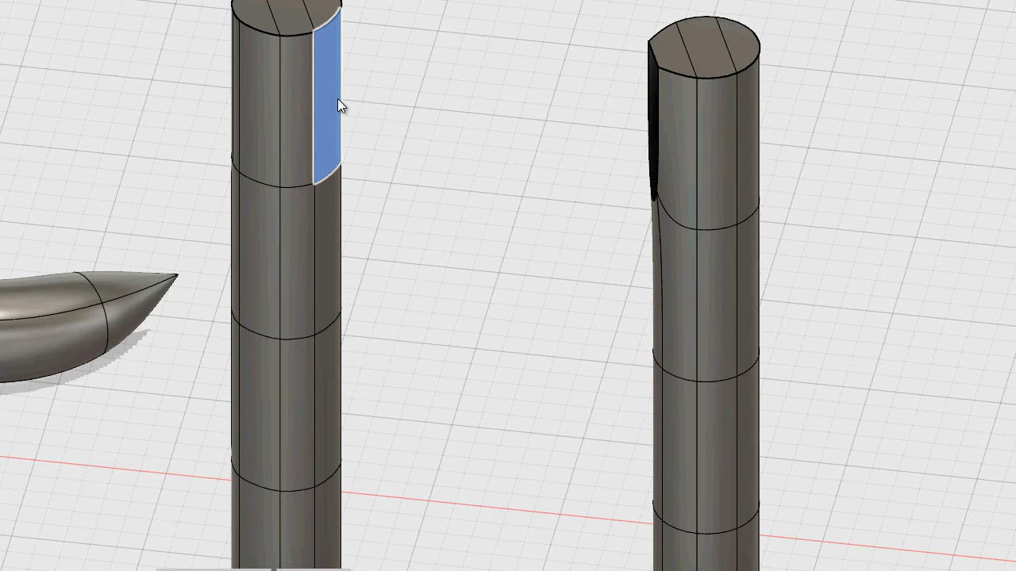
{"action": "key", "text": "Delete"}
{"action": "middle_click_drag", "start_coordinate": [418, 129], "coordinate": [483, 132], "text": "shift"}
{"action": "left_click", "coordinate": [94, 74]}
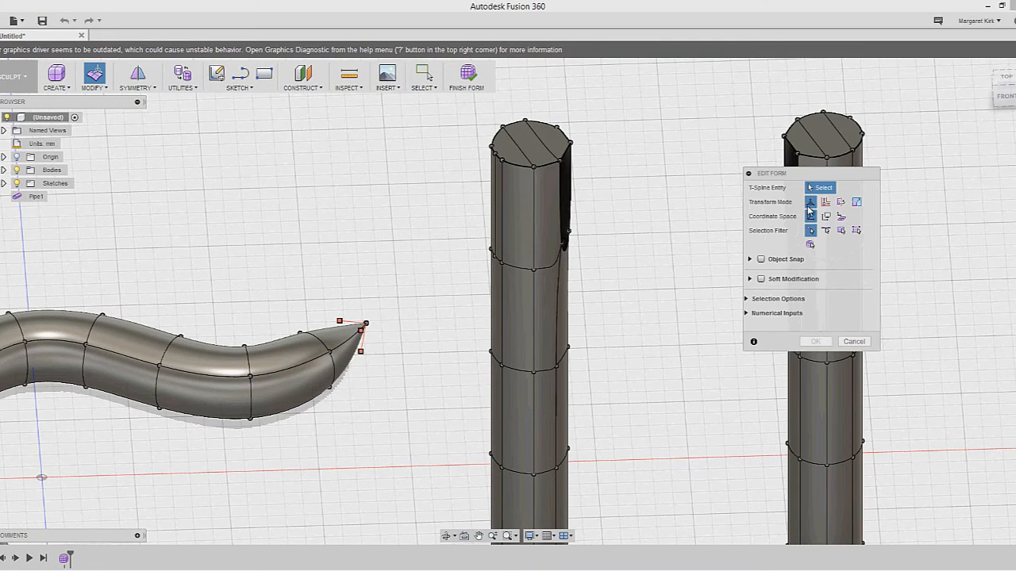
{"action": "left_click", "coordinate": [850, 342]}
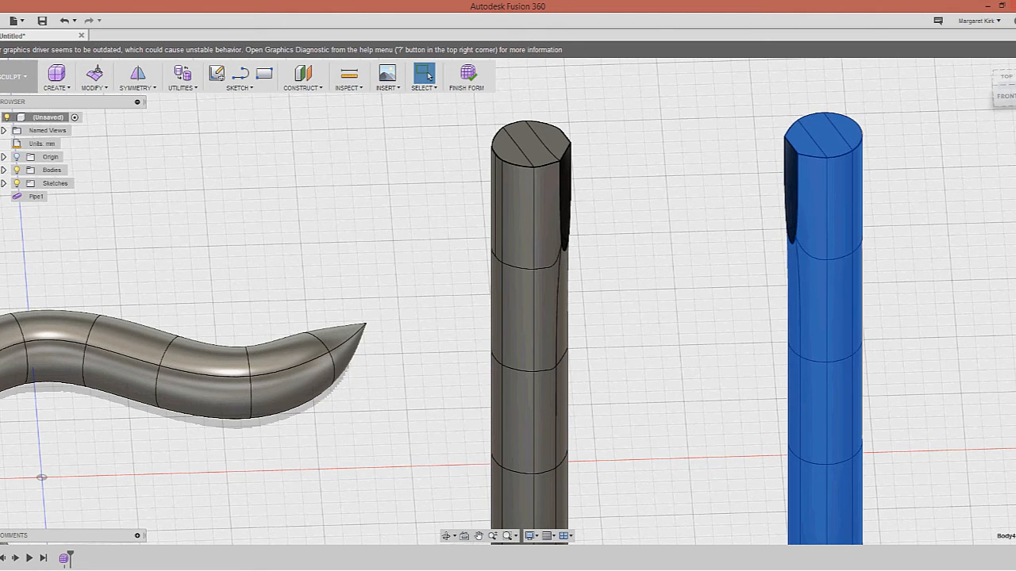
{"action": "left_click", "coordinate": [97, 87]}
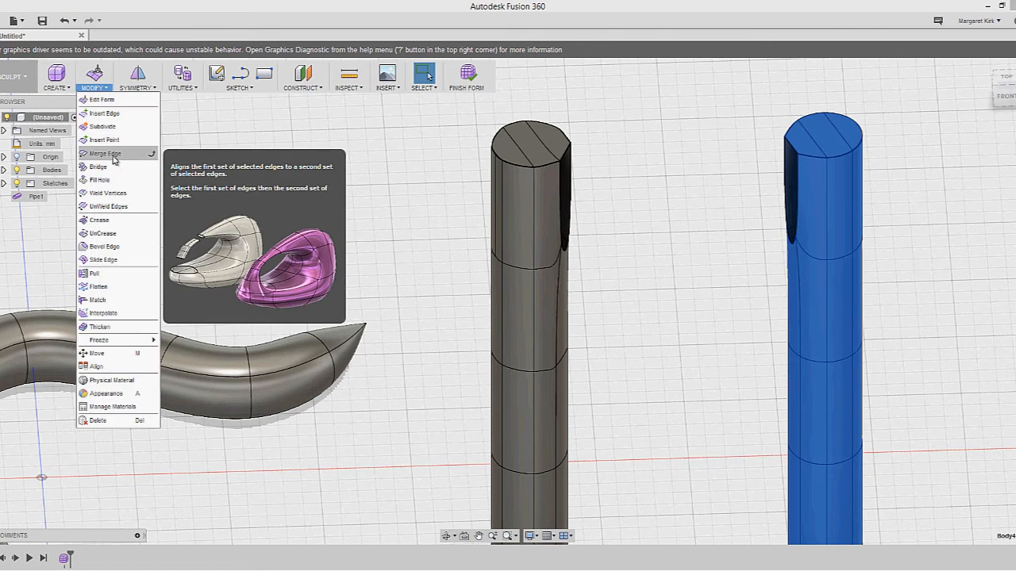
{"action": "left_click", "coordinate": [115, 157]}
{"action": "left_click_drag", "start_coordinate": [786, 176], "coordinate": [685, 249]}
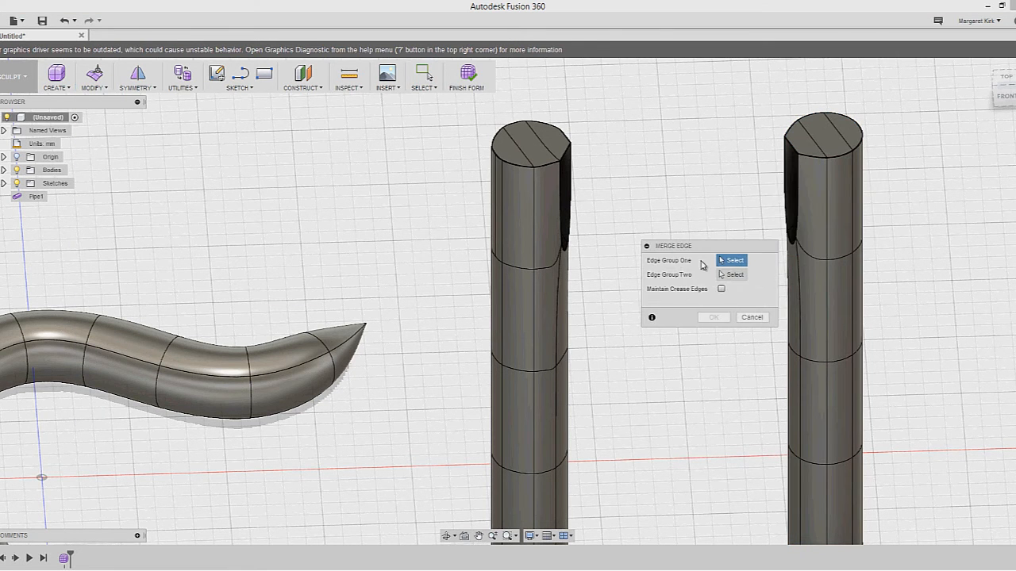
{"action": "left_click", "coordinate": [561, 185]}
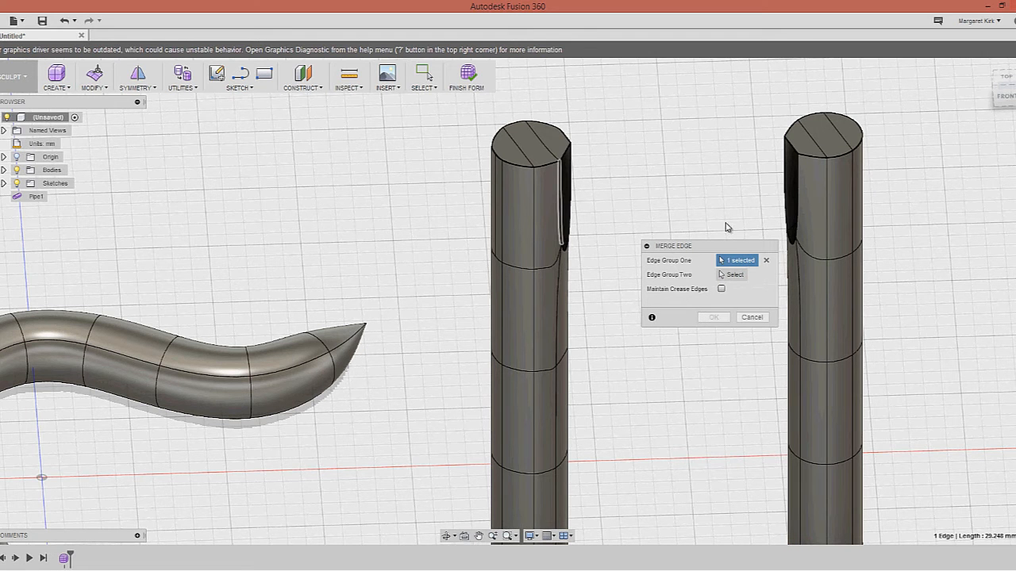
{"action": "left_click", "coordinate": [746, 278]}
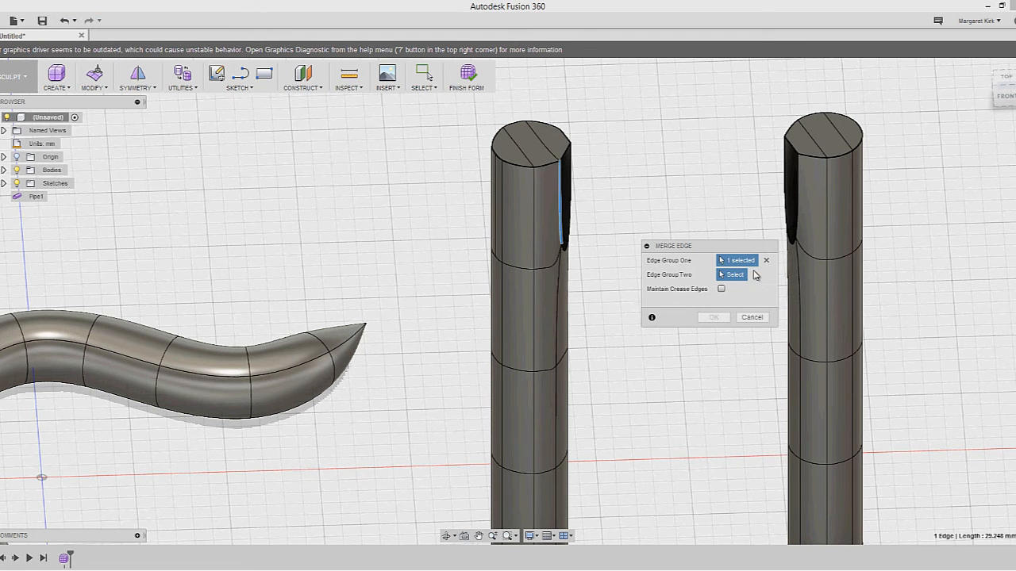
{"action": "left_click", "coordinate": [796, 198]}
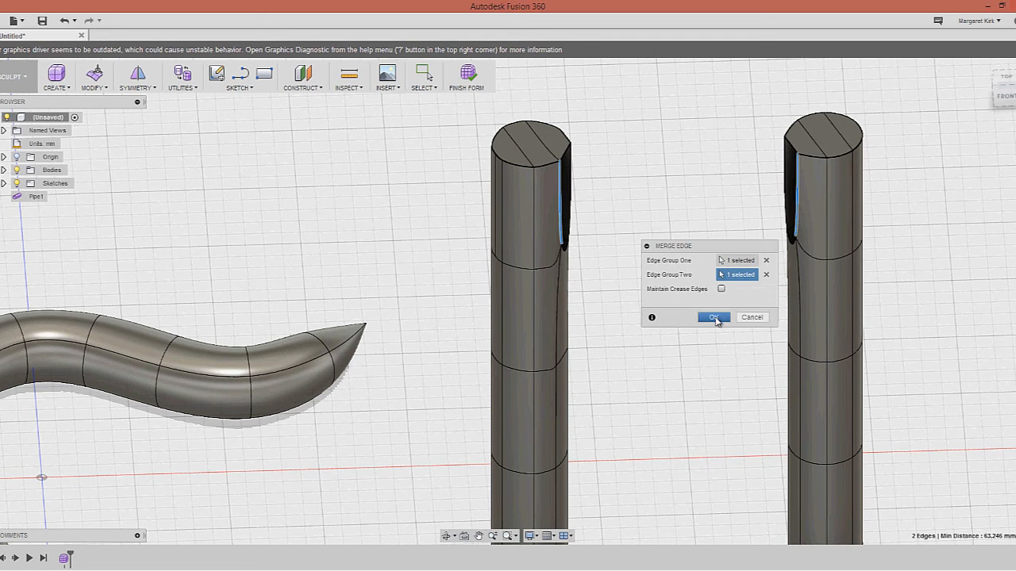
{"action": "left_click", "coordinate": [714, 317]}
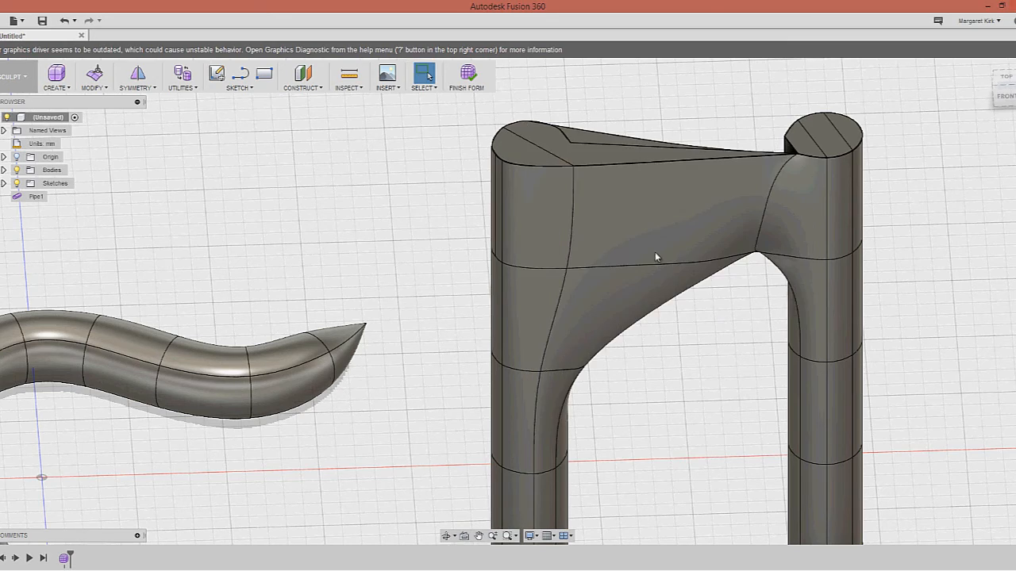
{"action": "scroll", "coordinate": [641, 143], "scroll_direction": "up", "scroll_amount": 2}
{"action": "scroll", "coordinate": [650, 156], "scroll_direction": "down", "scroll_amount": 3}
{"action": "middle_click_drag", "start_coordinate": [694, 239], "coordinate": [653, 243], "text": "shift"}
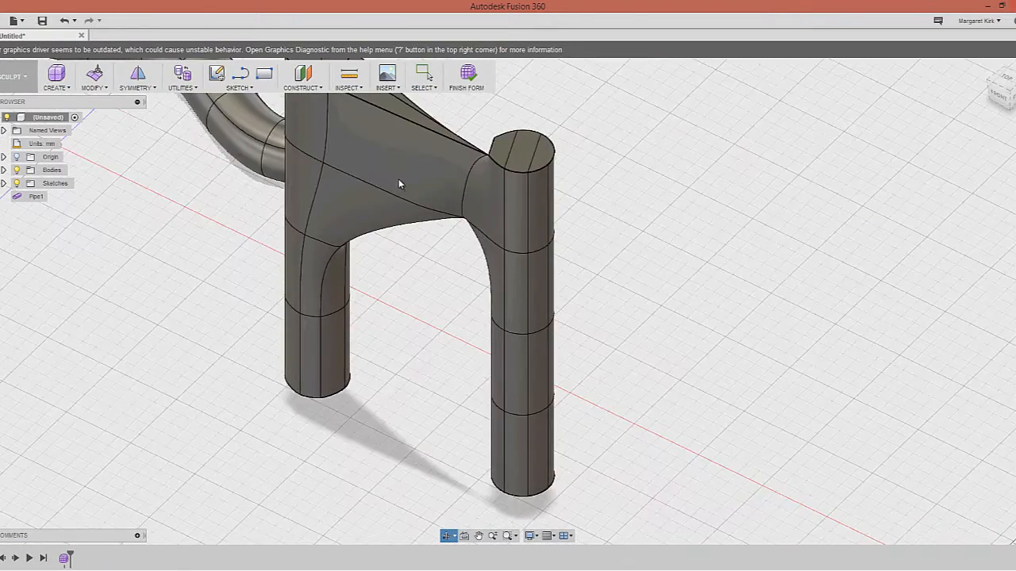
{"action": "scroll", "coordinate": [418, 189], "scroll_direction": "up", "scroll_amount": 3}
{"action": "scroll", "coordinate": [420, 185], "scroll_direction": "down", "scroll_amount": 3}
{"action": "middle_click_drag", "start_coordinate": [420, 185], "coordinate": [444, 184], "text": "shift"}
{"action": "scroll", "coordinate": [476, 198], "scroll_direction": "up", "scroll_amount": 3}
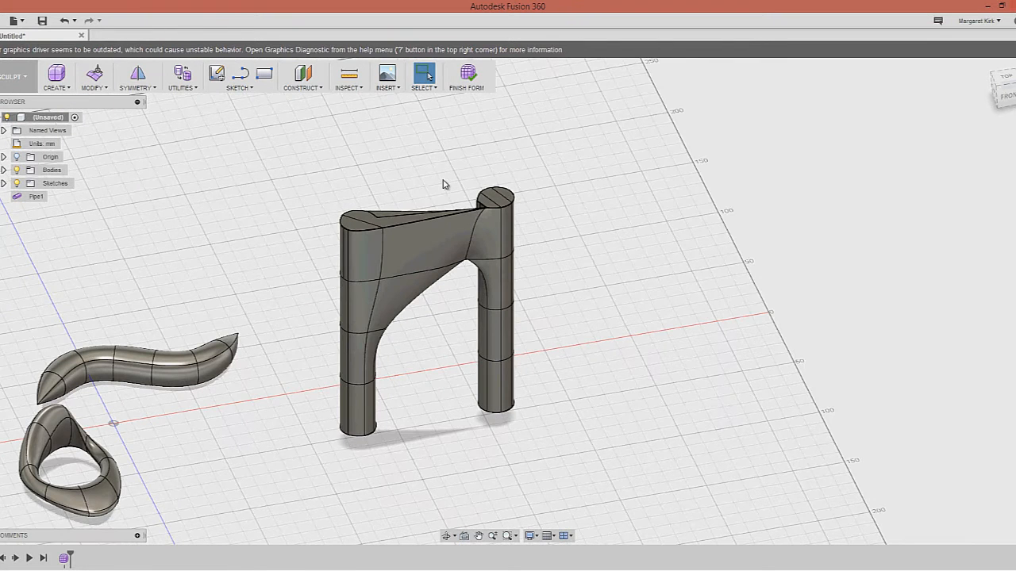
{"action": "key", "text": "ctrl+z"}
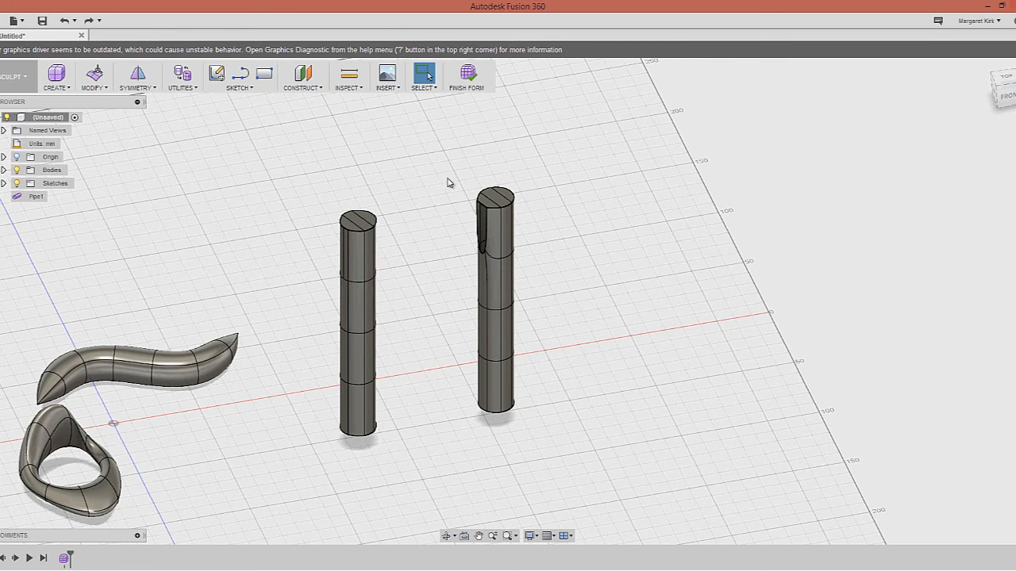
Bridge the left cylinder's inner face to the right cylinder's faces into one H-shaped body
{"action": "middle_click_drag", "start_coordinate": [473, 218], "coordinate": [443, 238], "text": "shift"}
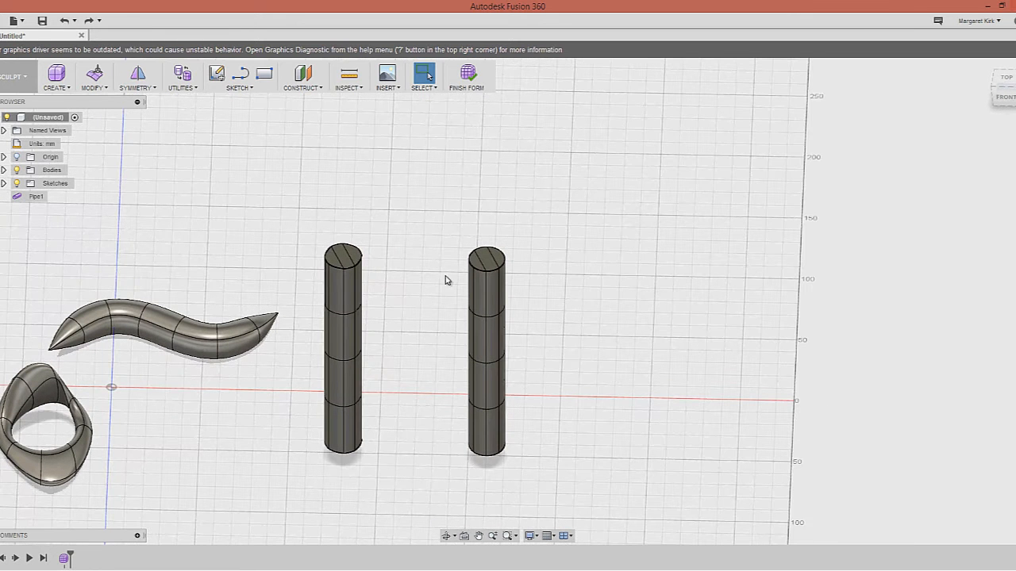
{"action": "left_click", "coordinate": [106, 92]}
{"action": "left_click", "coordinate": [108, 181]}
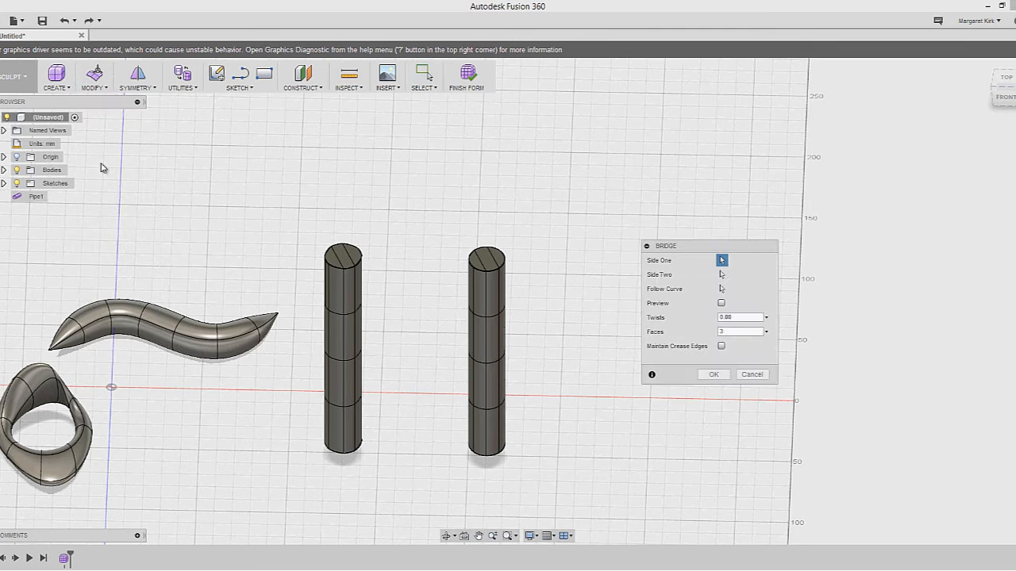
{"action": "left_click", "coordinate": [361, 316]}
{"action": "middle_click_drag", "start_coordinate": [399, 342], "coordinate": [476, 242], "text": "shift"}
{"action": "left_click", "coordinate": [481, 216]}
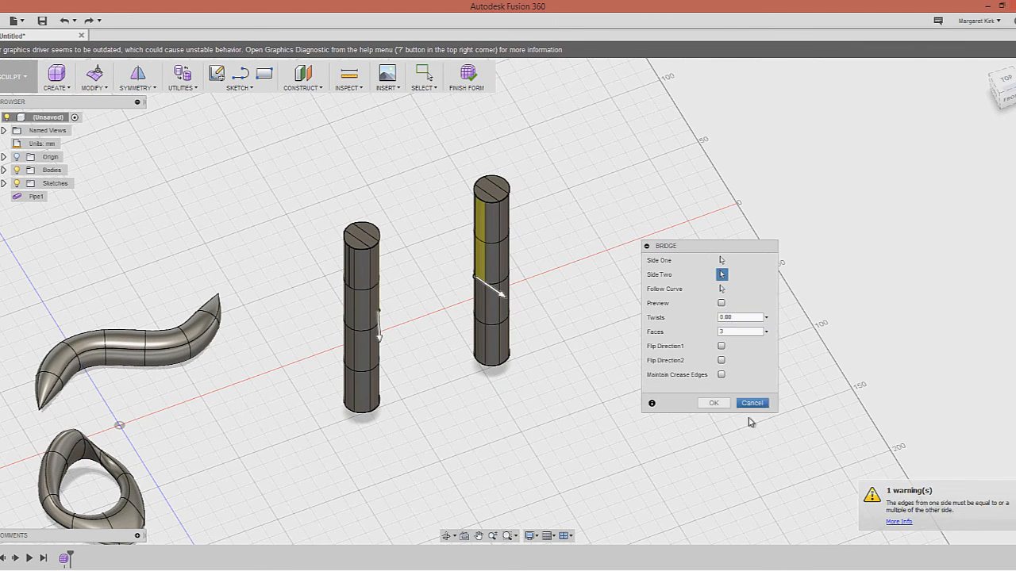
{"action": "left_click", "coordinate": [713, 403]}
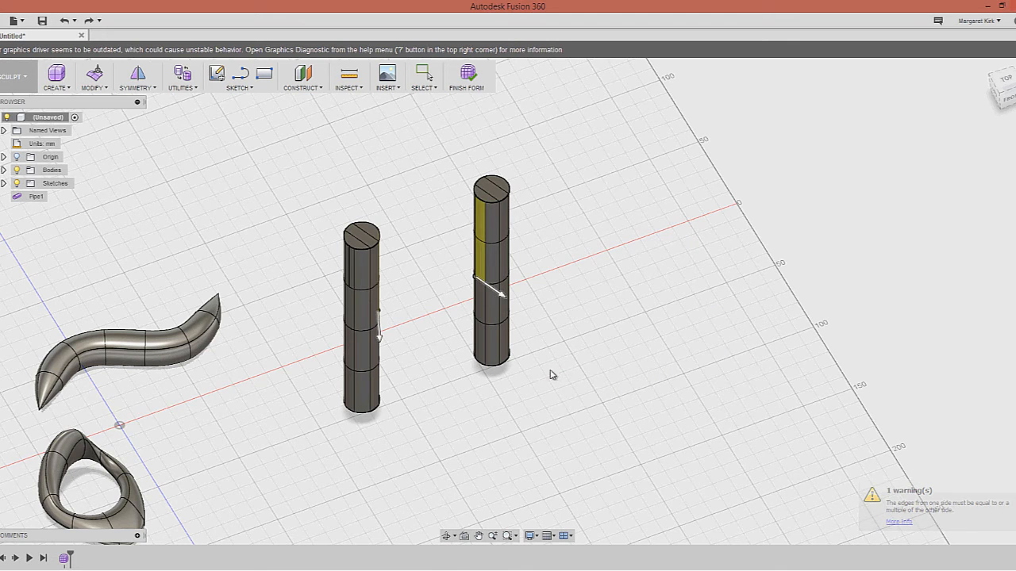
{"action": "middle_click_drag", "start_coordinate": [519, 374], "coordinate": [416, 373], "text": "shift"}
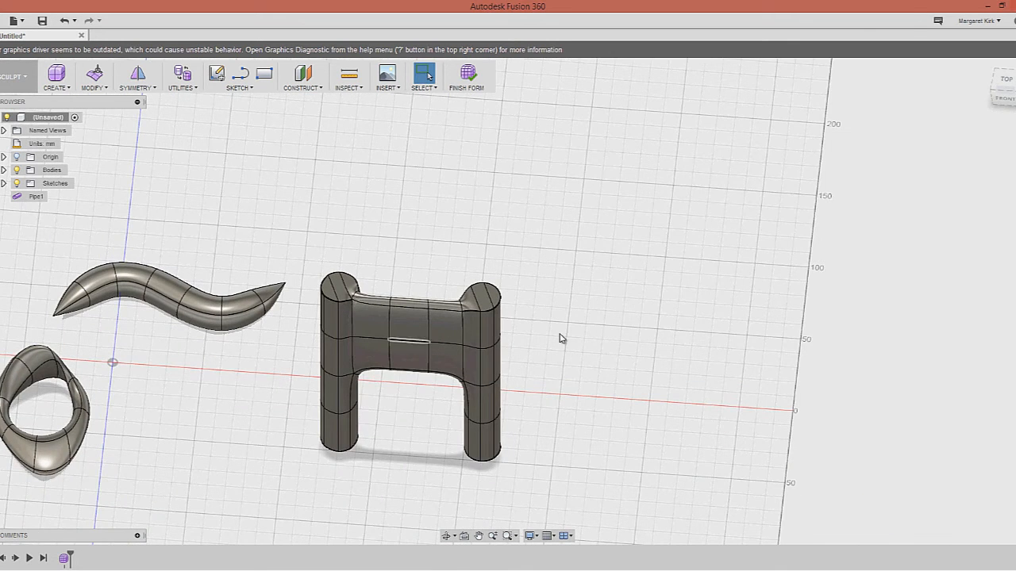
{"action": "middle_click_drag", "start_coordinate": [562, 338], "coordinate": [583, 339], "text": "shift"}
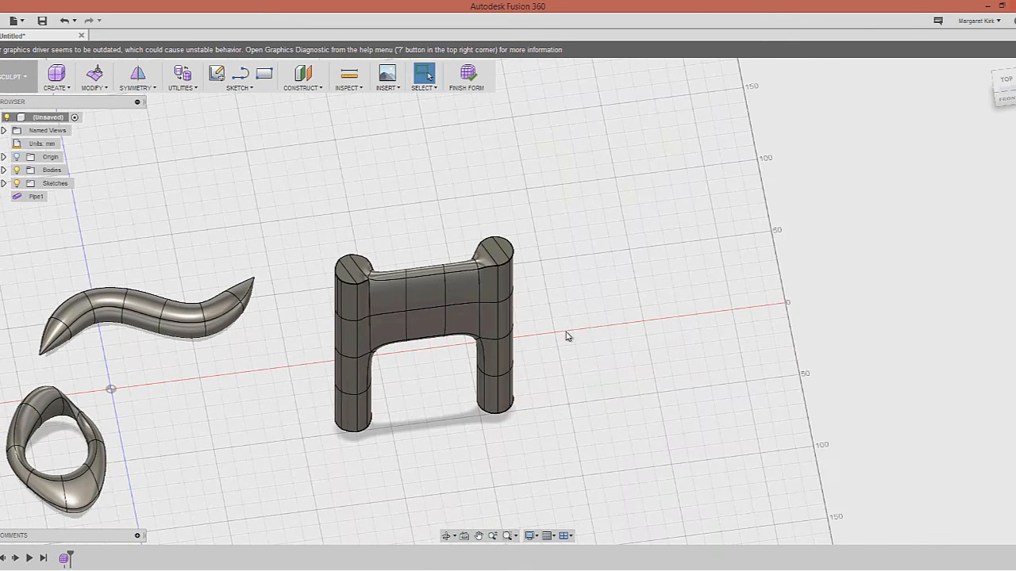
{"action": "middle_click_drag", "start_coordinate": [490, 285], "coordinate": [458, 252], "text": "shift"}
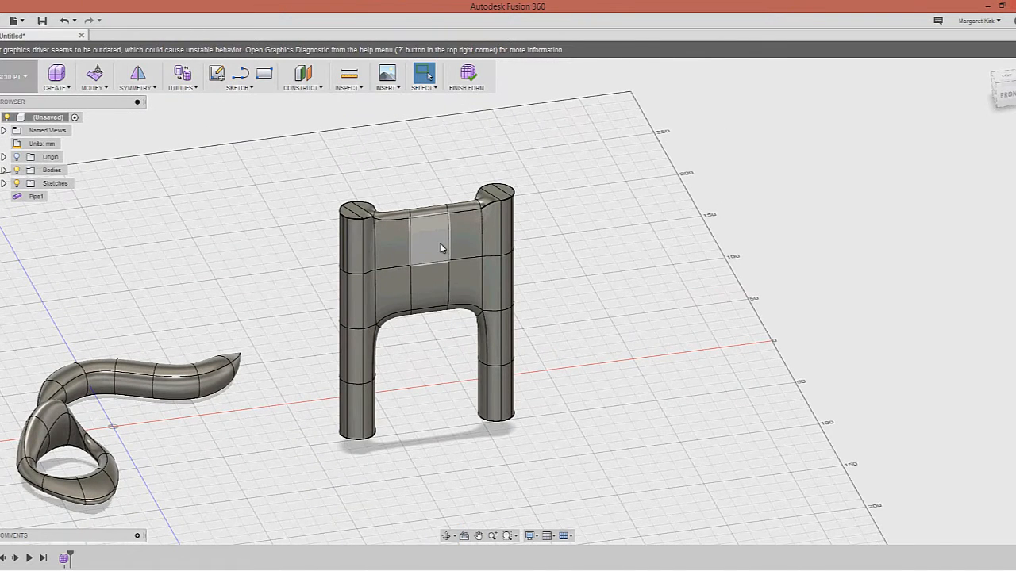
Delete the crossbar's upper-middle front face and its matching back face to pierce a hole
{"action": "left_click", "coordinate": [438, 252]}
{"action": "middle_click_drag", "start_coordinate": [435, 268], "coordinate": [461, 272], "text": "shift"}
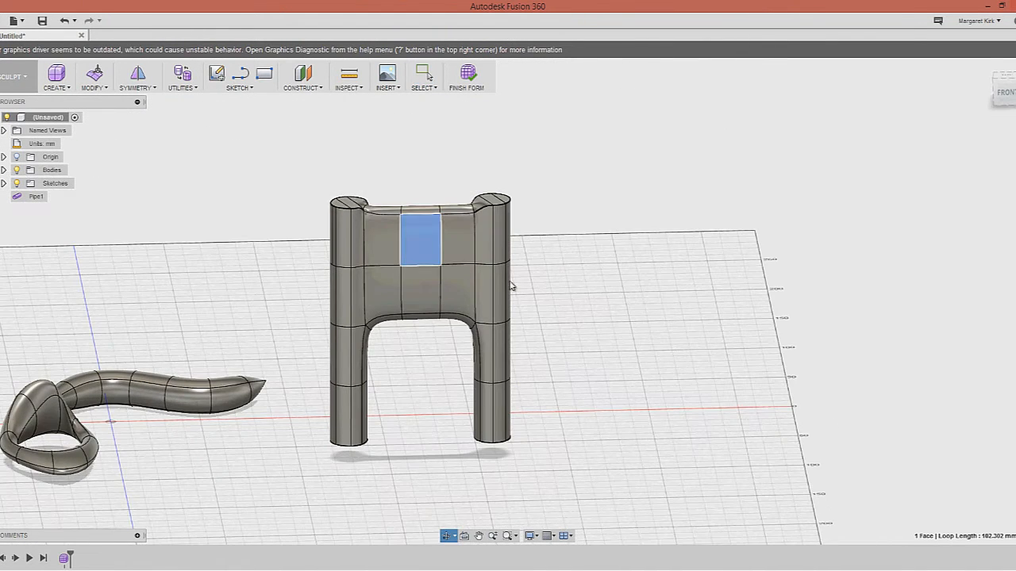
{"action": "key", "text": "Delete"}
{"action": "middle_click_drag", "start_coordinate": [569, 267], "coordinate": [359, 275], "text": "shift"}
{"action": "left_click", "coordinate": [95, 247]}
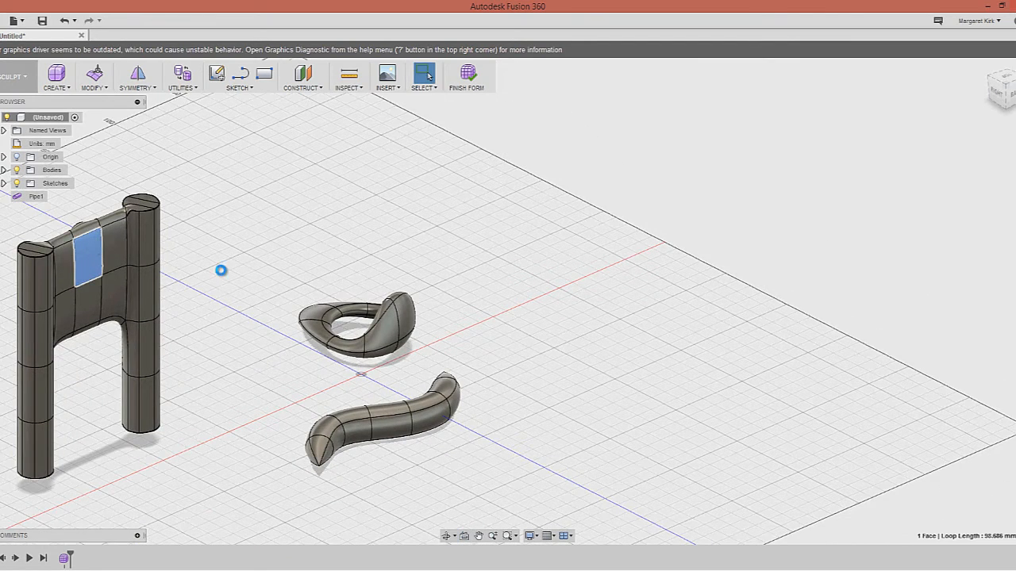
{"action": "key", "text": "Delete"}
{"action": "middle_click_drag", "start_coordinate": [221, 274], "coordinate": [369, 287], "text": "shift"}
Bridge the crossbar hole's front edge to its back edge, forming a smooth tunnel
{"action": "left_click", "coordinate": [93, 84]}
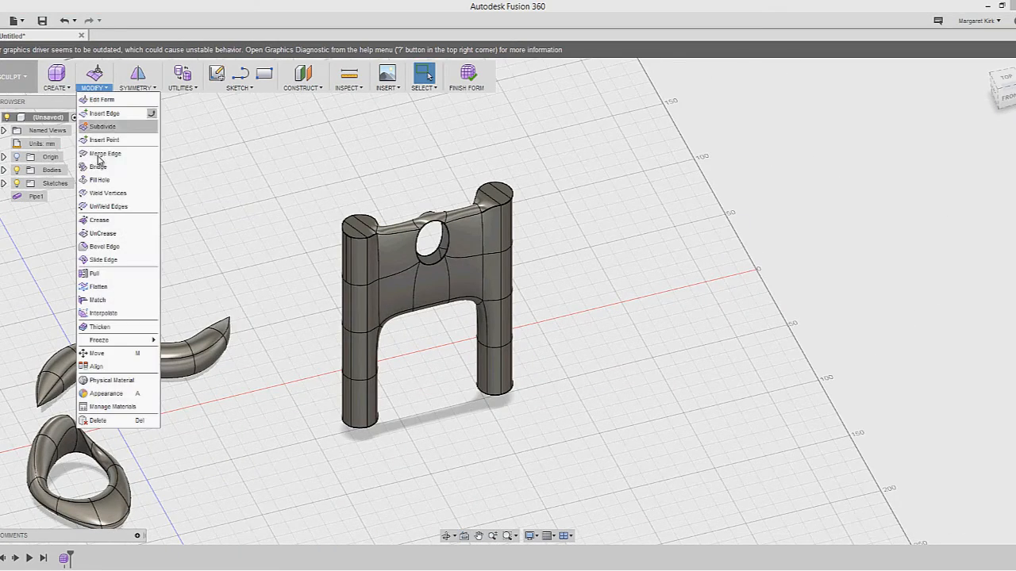
{"action": "left_click", "coordinate": [98, 168]}
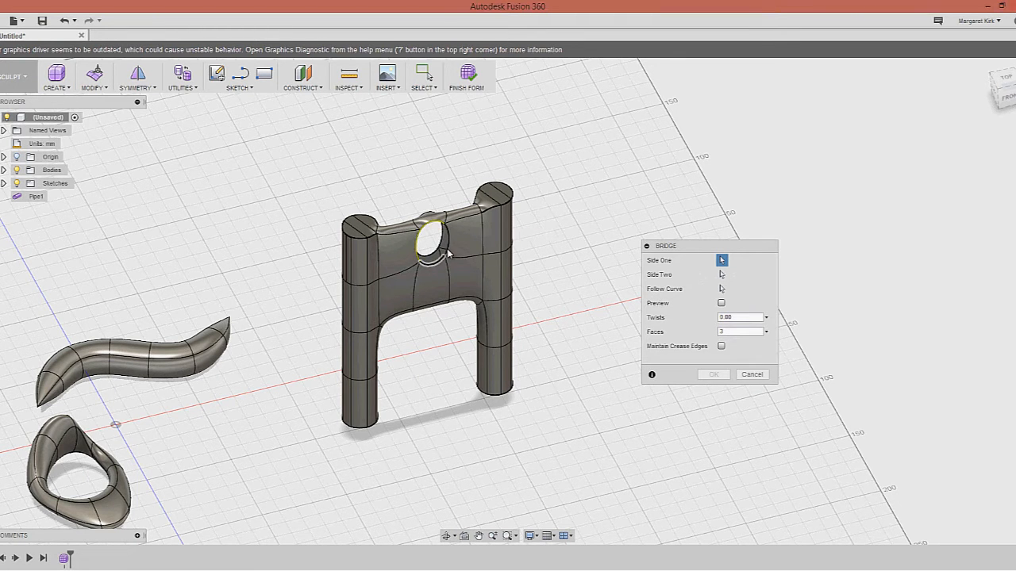
{"action": "left_click", "coordinate": [721, 274]}
{"action": "middle_click_drag", "start_coordinate": [721, 274], "coordinate": [627, 365], "text": "shift"}
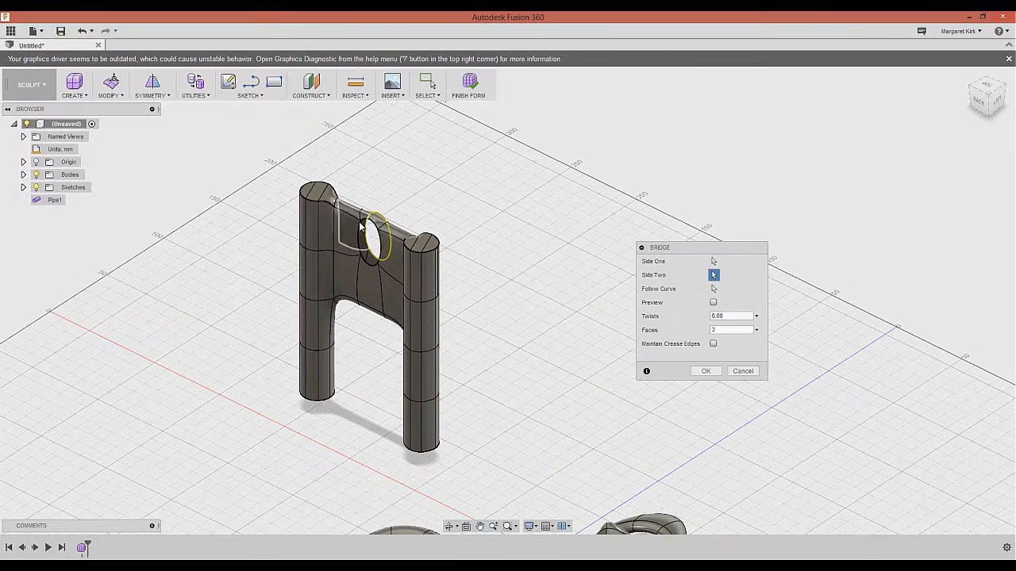
{"action": "scroll", "coordinate": [367, 227], "scroll_direction": "down", "scroll_amount": 2}
{"action": "scroll", "coordinate": [369, 225], "scroll_direction": "up", "scroll_amount": 5}
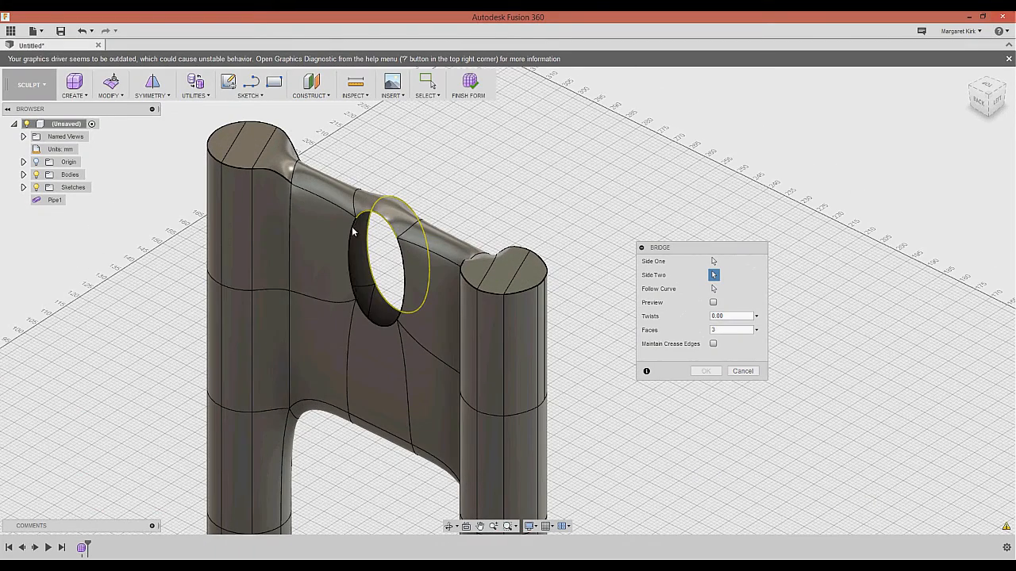
{"action": "left_click", "coordinate": [355, 229]}
{"action": "left_click", "coordinate": [361, 315]}
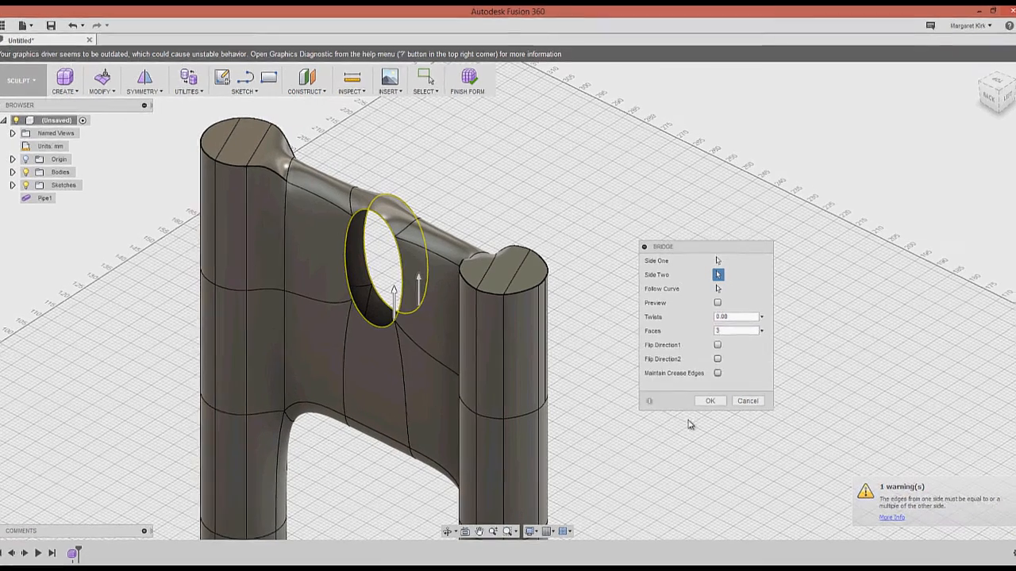
{"action": "left_click", "coordinate": [711, 401]}
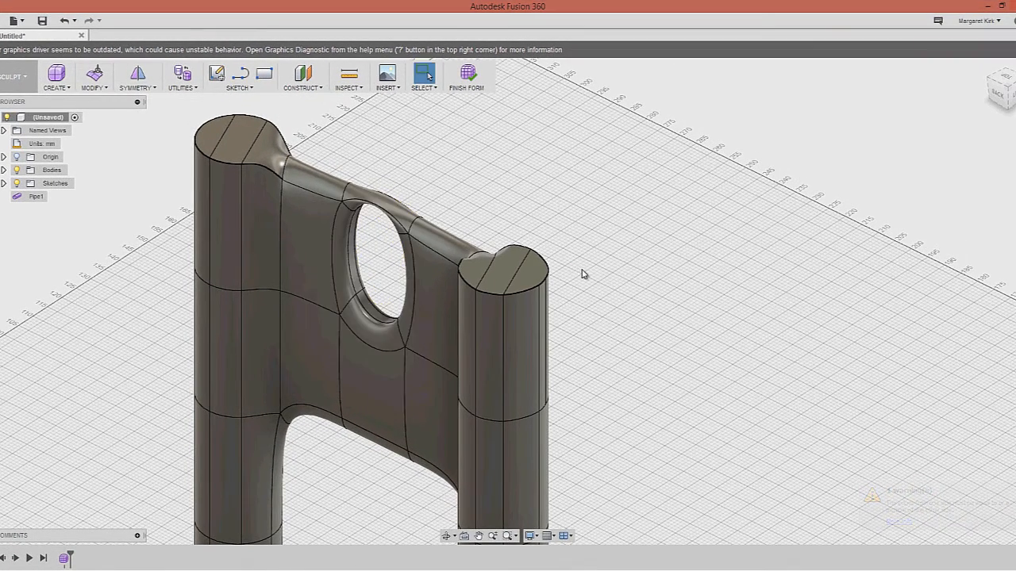
{"action": "middle_click_drag", "start_coordinate": [361, 266], "coordinate": [481, 279], "text": "shift"}
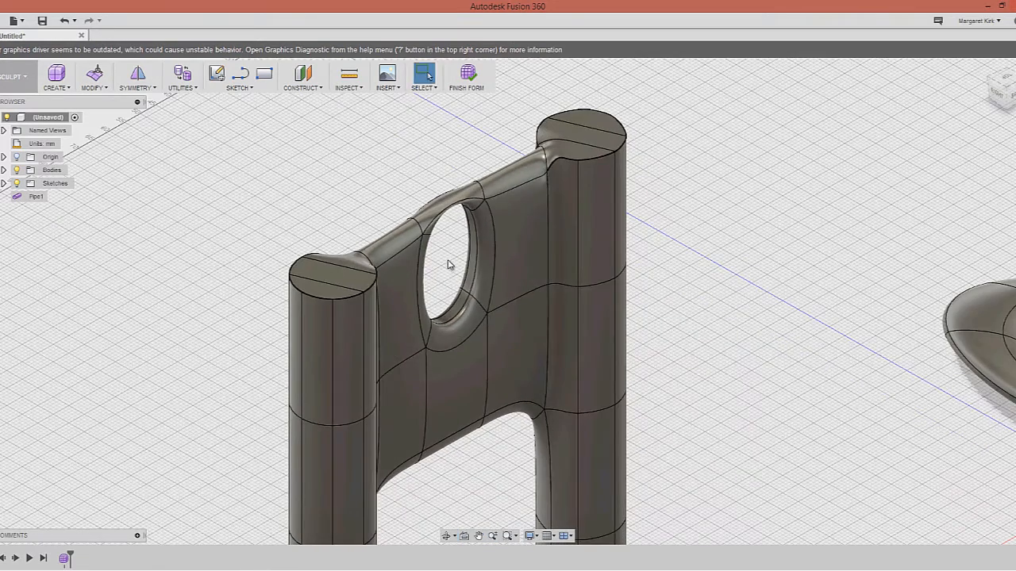
{"action": "scroll", "coordinate": [452, 265], "scroll_direction": "down", "scroll_amount": 8}
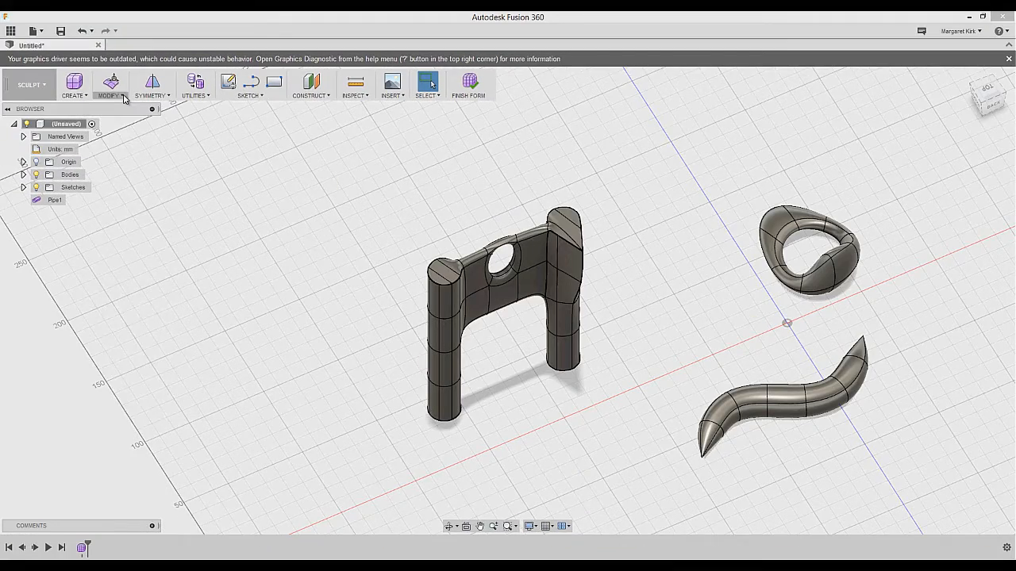
{"action": "left_click", "coordinate": [123, 96]}
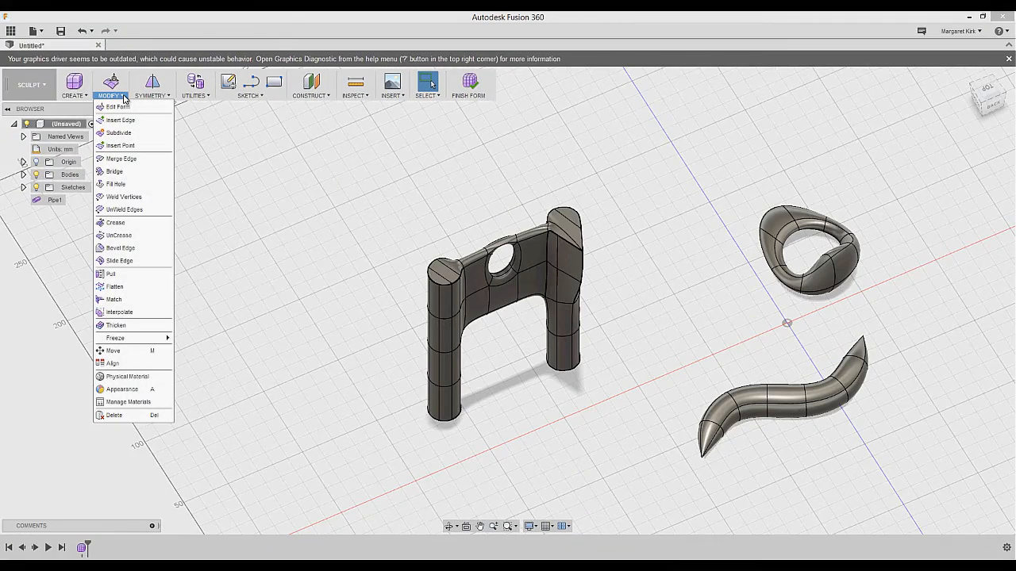
{"action": "left_click", "coordinate": [134, 197]}
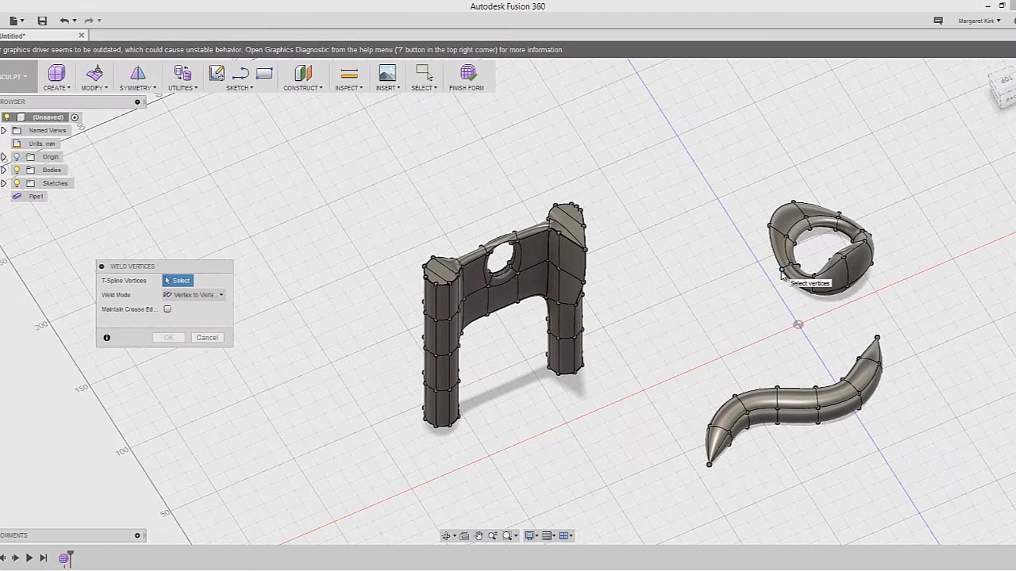
{"action": "left_click", "coordinate": [781, 273]}
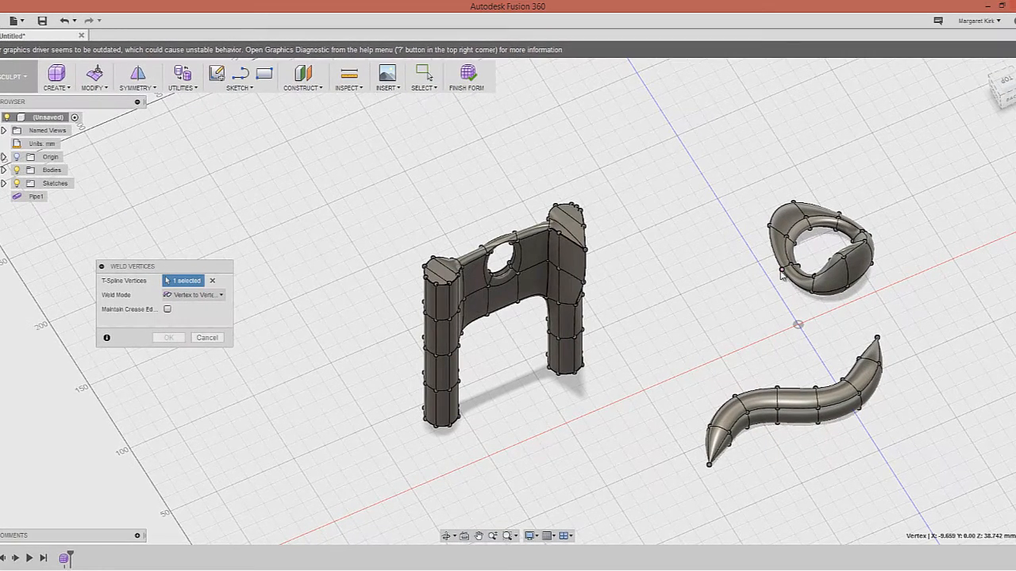
{"action": "left_click", "coordinate": [777, 391]}
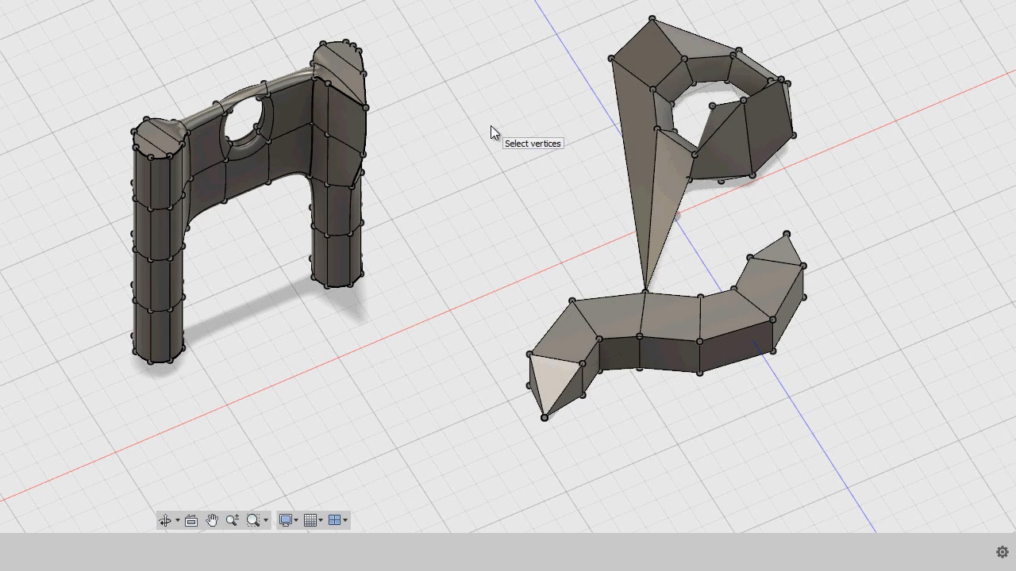
{"action": "key", "text": "ctrl+z"}
{"action": "key", "text": "Escape"}
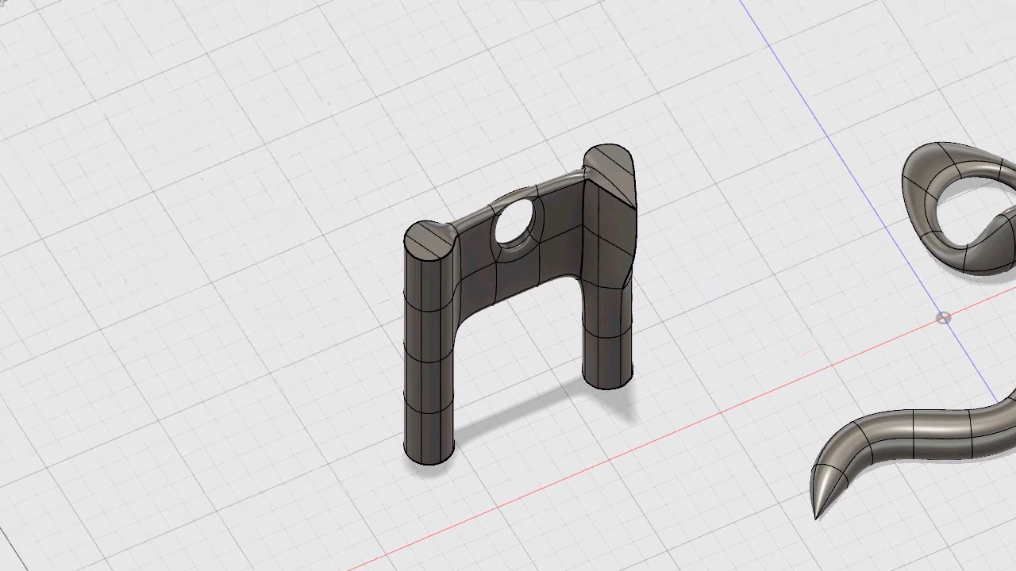
{"action": "left_click", "coordinate": [168, 65]}
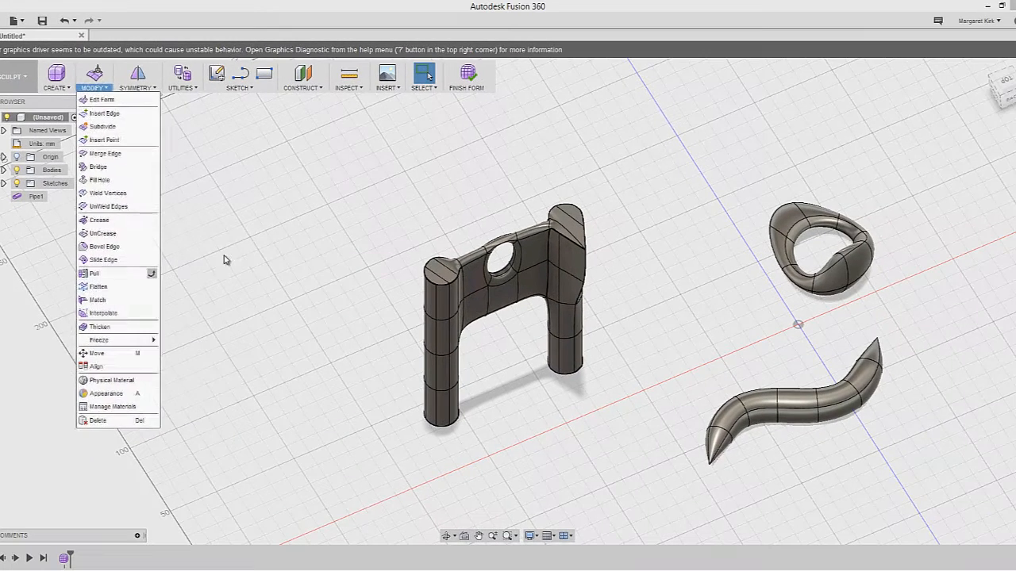
Create a roughly 60 × 40 × 20 mm box body on the ground plane beside the arch
{"action": "left_click", "coordinate": [345, 277]}
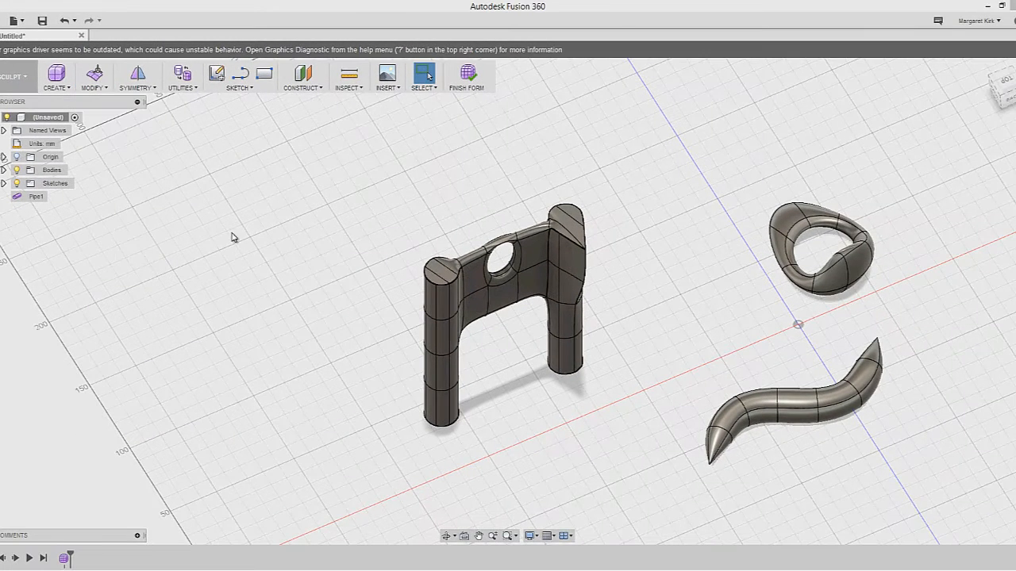
{"action": "left_click", "coordinate": [94, 86]}
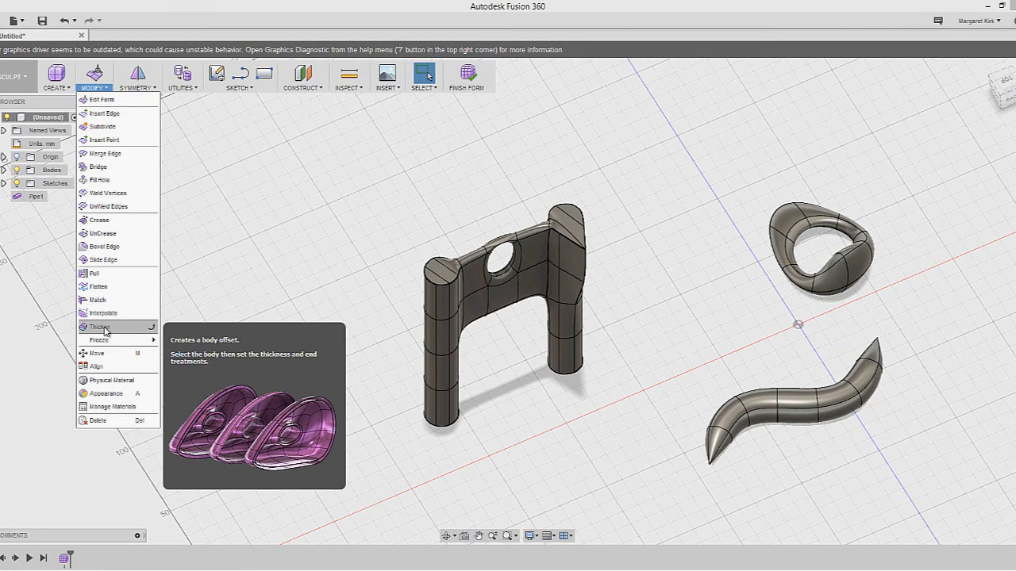
{"action": "left_click", "coordinate": [189, 297]}
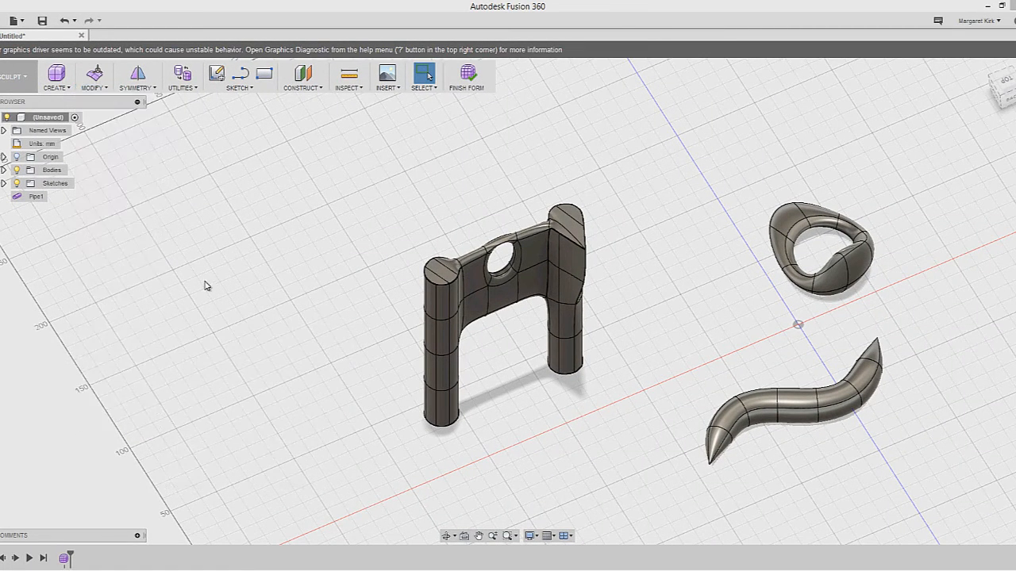
{"action": "left_click", "coordinate": [66, 83]}
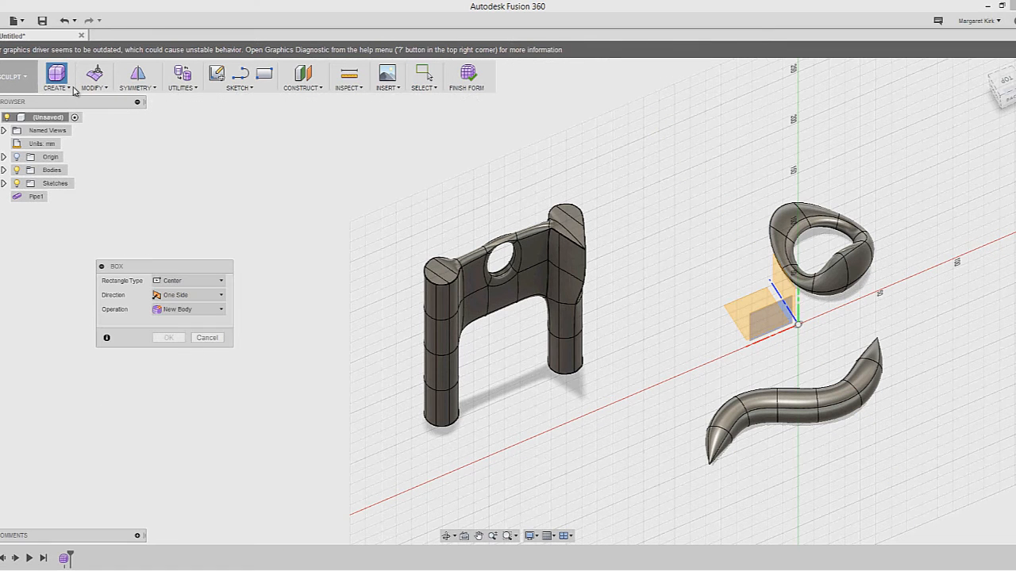
{"action": "left_click", "coordinate": [206, 337]}
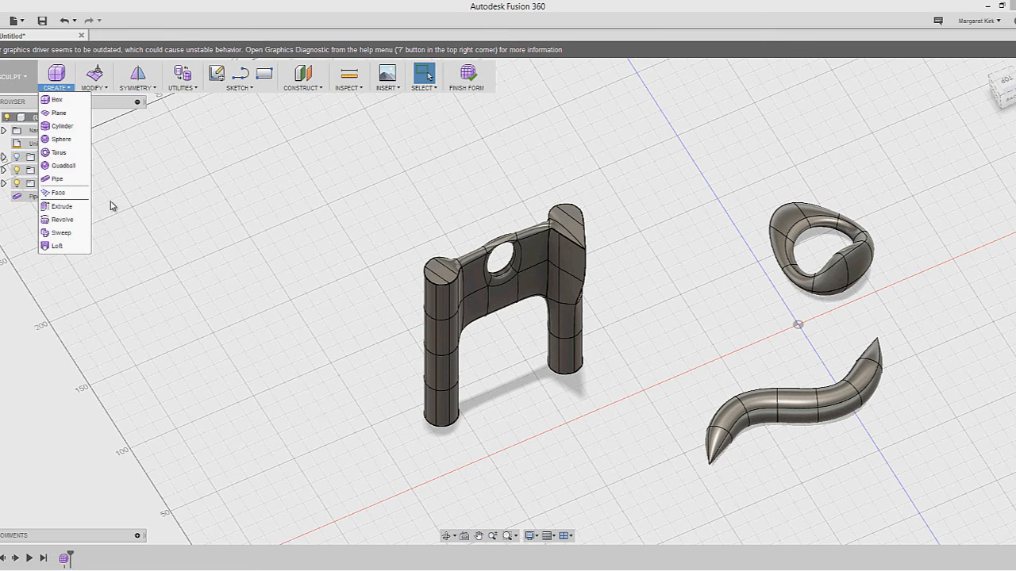
{"action": "left_click", "coordinate": [60, 101]}
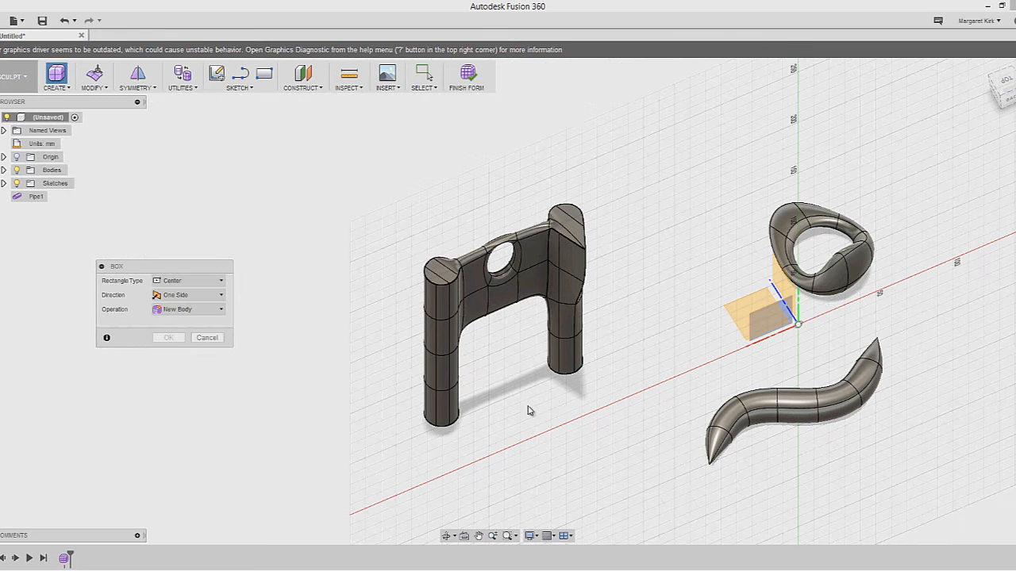
{"action": "left_click", "coordinate": [811, 383]}
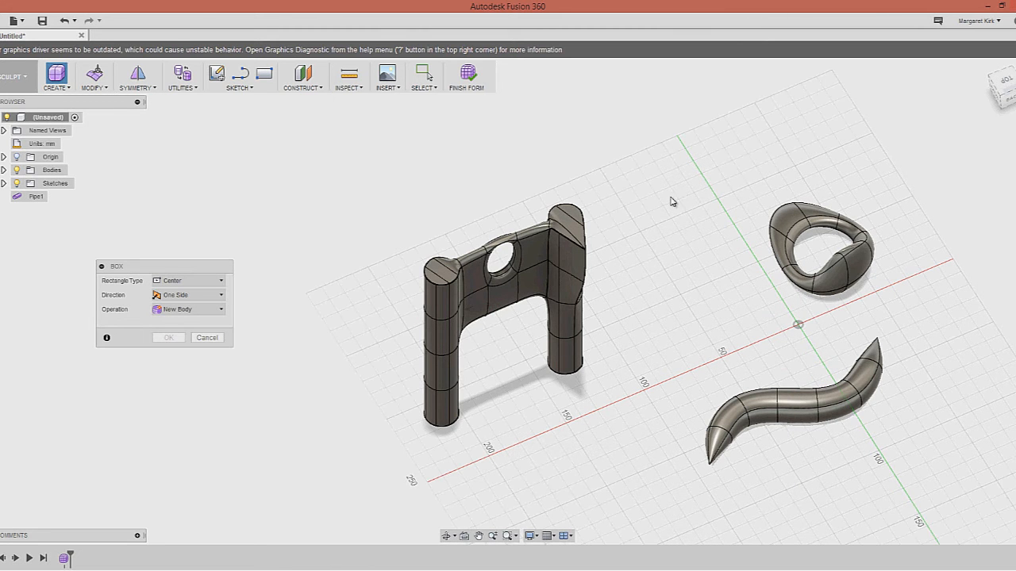
{"action": "left_click", "coordinate": [632, 219]}
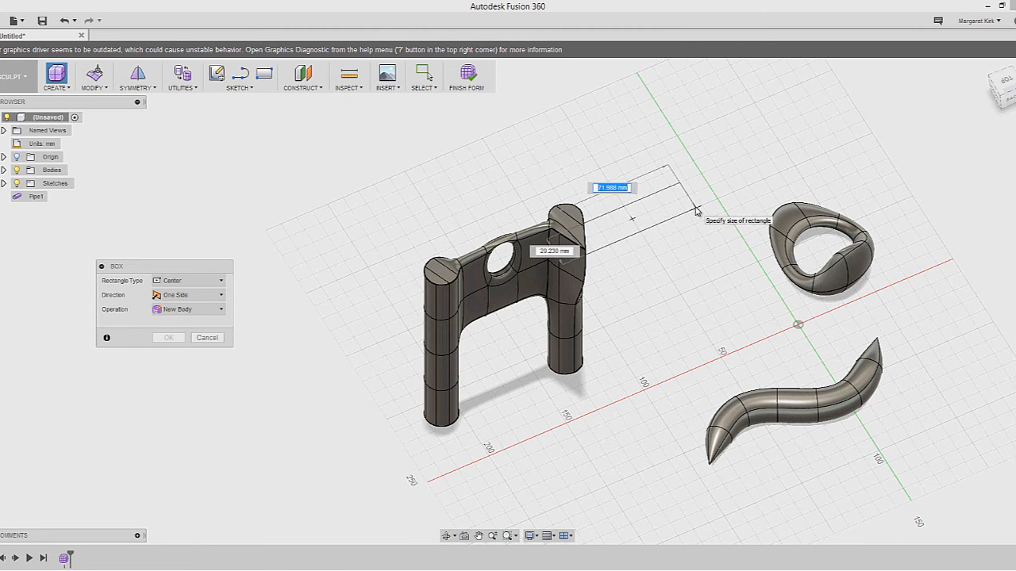
{"action": "left_click", "coordinate": [694, 225]}
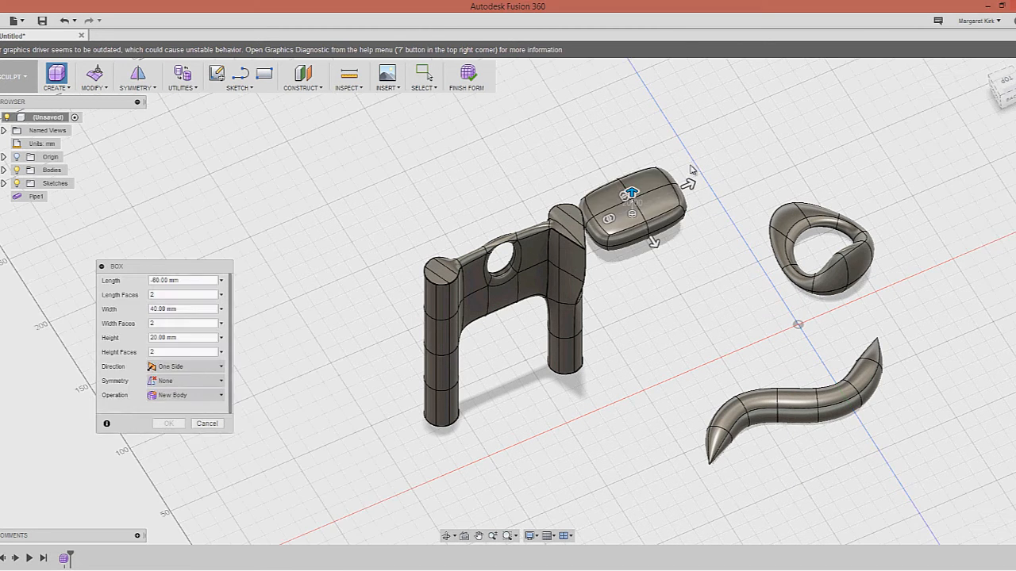
{"action": "key", "text": "Return"}
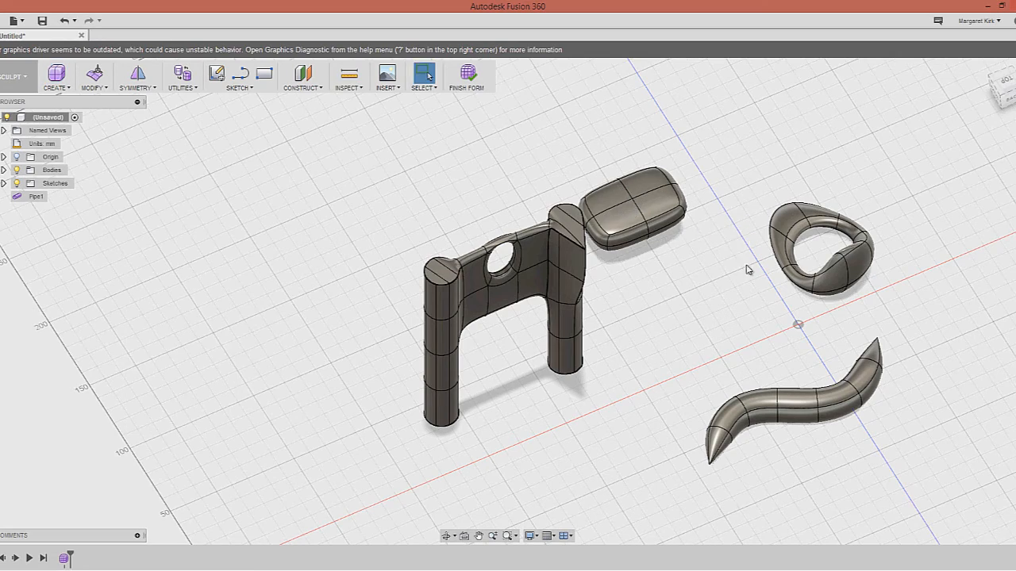
Delete both top faces of the new box to leave it open-topped
{"action": "middle_click_drag", "start_coordinate": [684, 252], "coordinate": [684, 267], "text": "shift"}
{"action": "scroll", "coordinate": [683, 266], "scroll_direction": "down", "scroll_amount": 3}
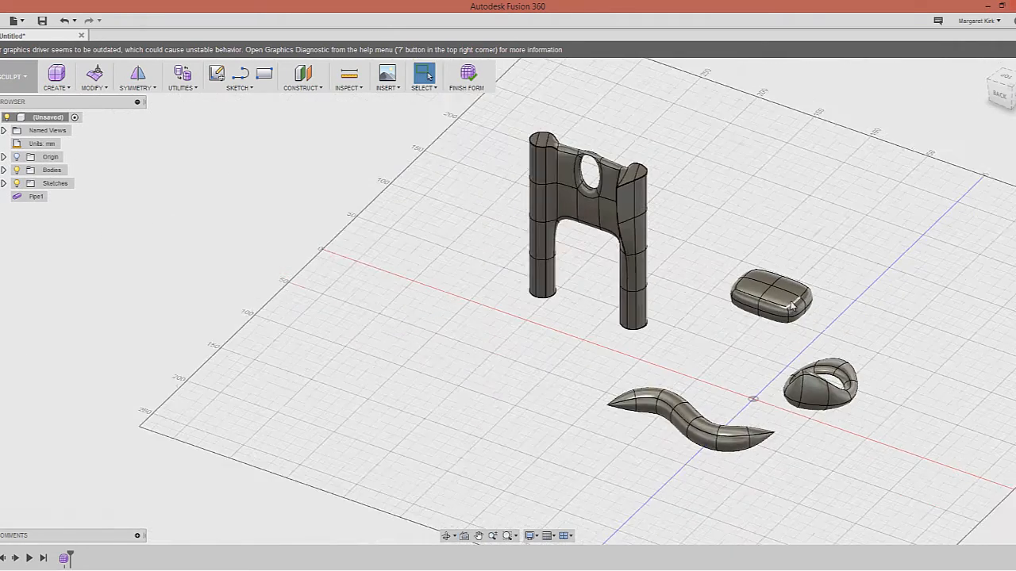
{"action": "scroll", "coordinate": [707, 273], "scroll_direction": "up", "scroll_amount": 6}
{"action": "left_click", "coordinate": [706, 268]}
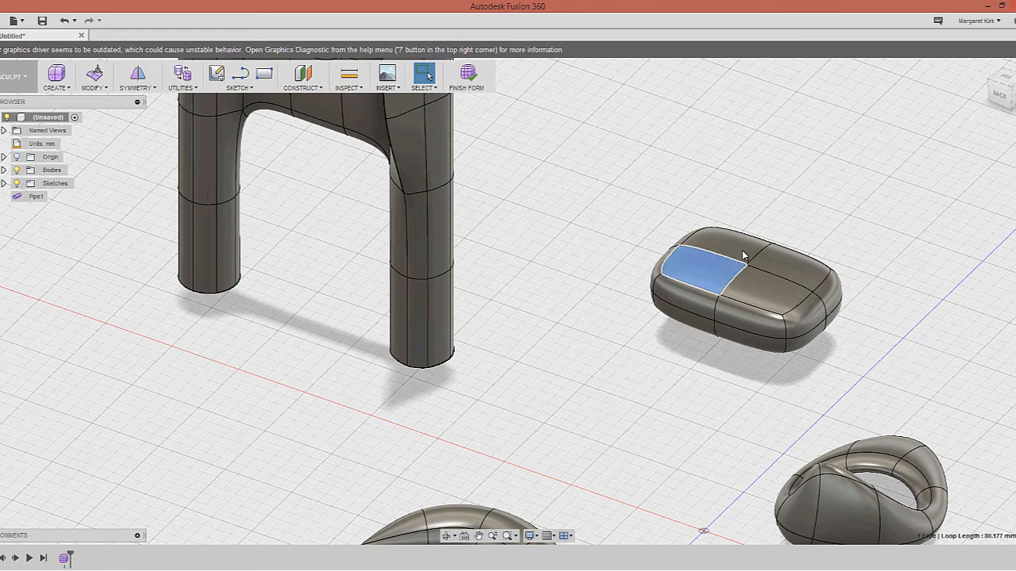
{"action": "key", "text": "Delete"}
{"action": "left_click", "coordinate": [769, 266]}
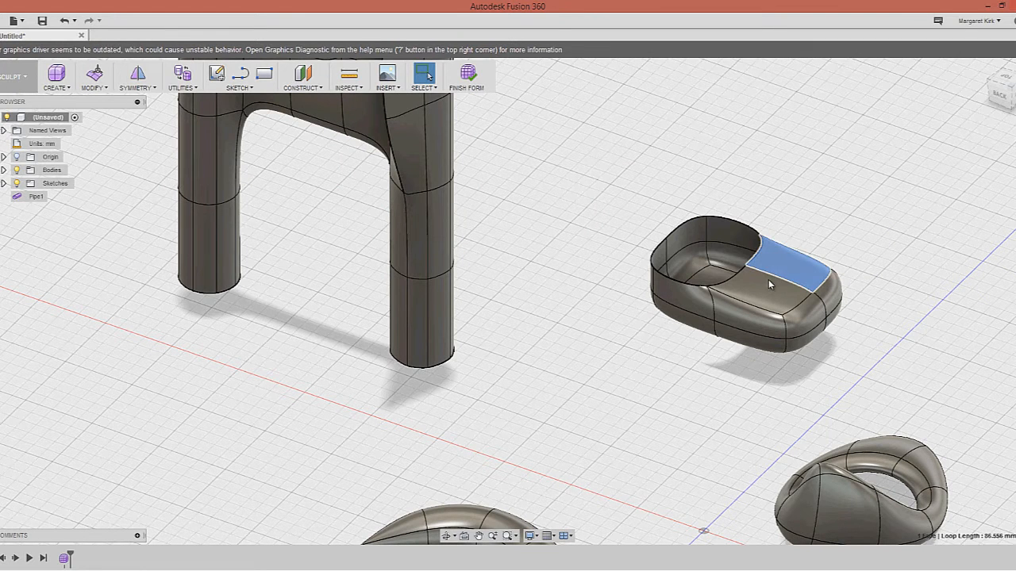
{"action": "key", "text": "Delete"}
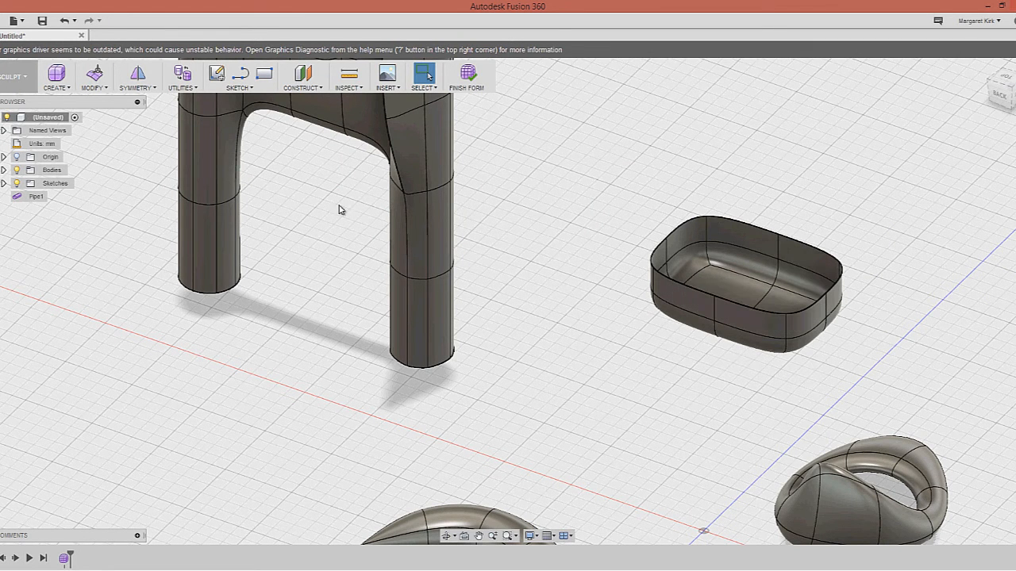
Start a Thicken operation on the open tray body
{"action": "left_click", "coordinate": [103, 94]}
{"action": "left_click", "coordinate": [112, 326]}
{"action": "left_click", "coordinate": [752, 311]}
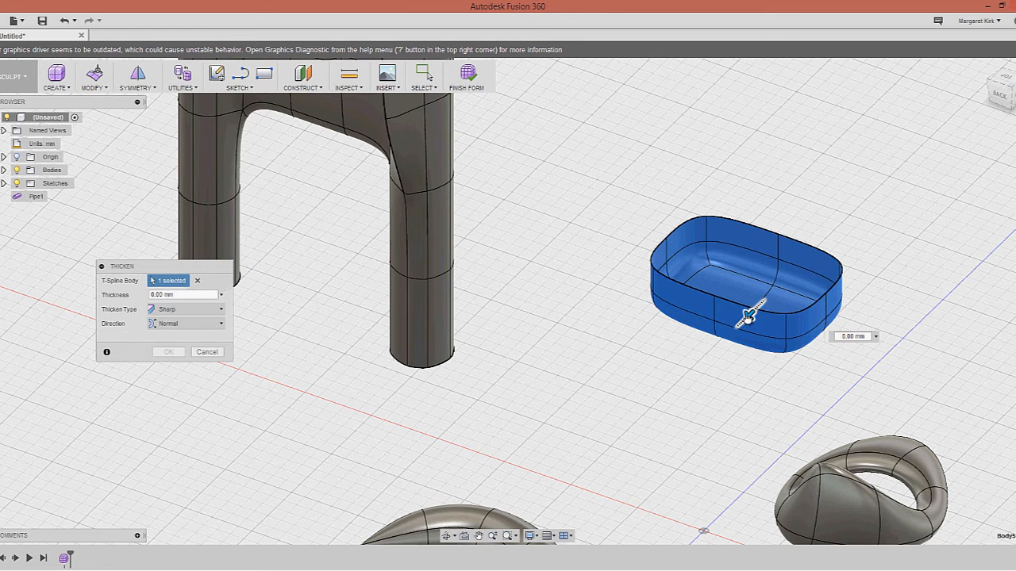
Thicken the tray walls to 5.00 mm and commit
{"action": "left_click_drag", "start_coordinate": [747, 315], "coordinate": [742, 321]}
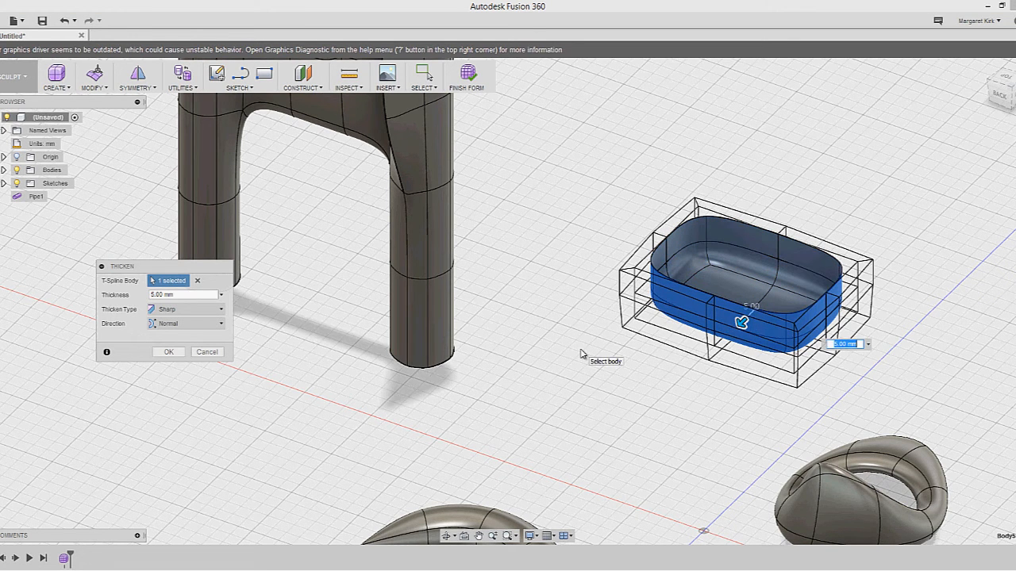
{"action": "key", "text": "Return"}
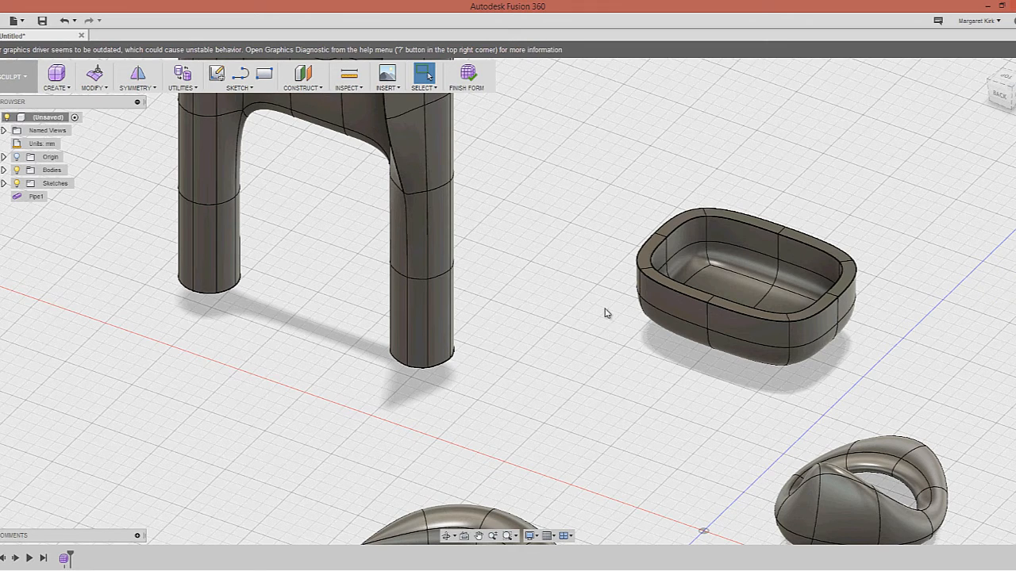
Add an internal mirror symmetry plane between one pair of opposite inner walls
{"action": "middle_click_drag", "start_coordinate": [609, 312], "coordinate": [630, 316], "text": "shift"}
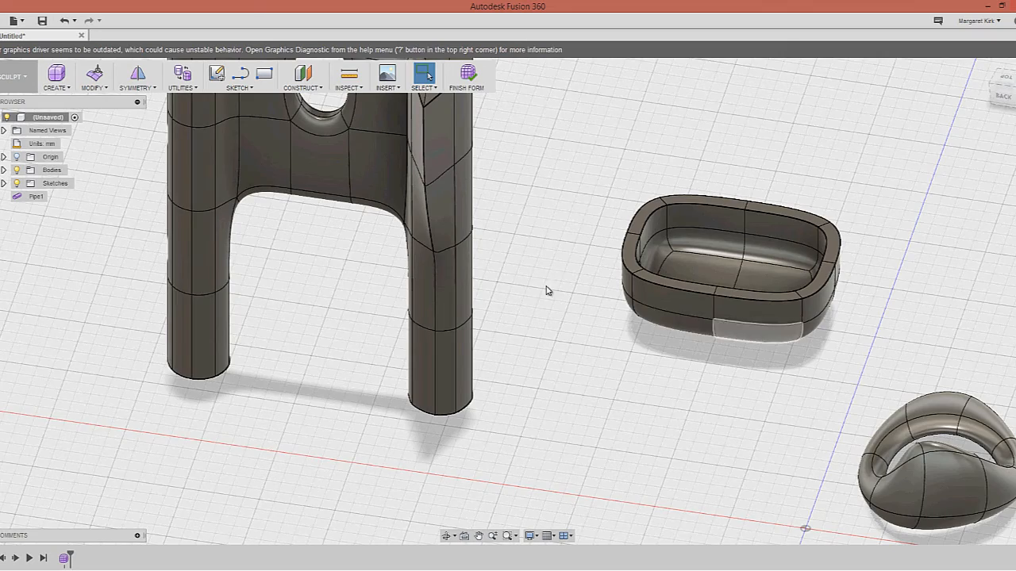
{"action": "middle_click_drag", "start_coordinate": [517, 283], "coordinate": [441, 322], "text": "shift"}
{"action": "scroll", "coordinate": [442, 322], "scroll_direction": "down", "scroll_amount": 1}
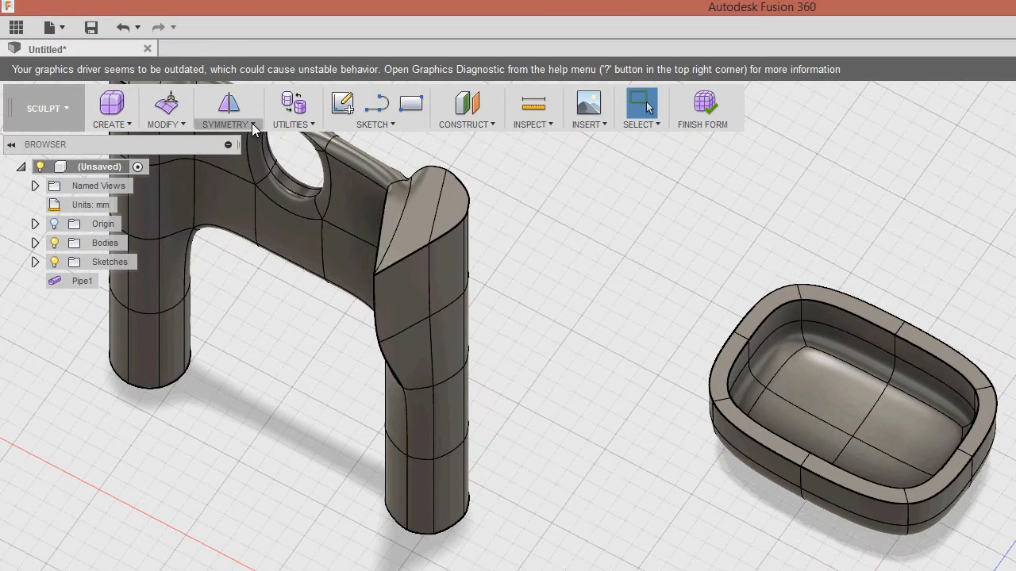
{"action": "left_click", "coordinate": [252, 123]}
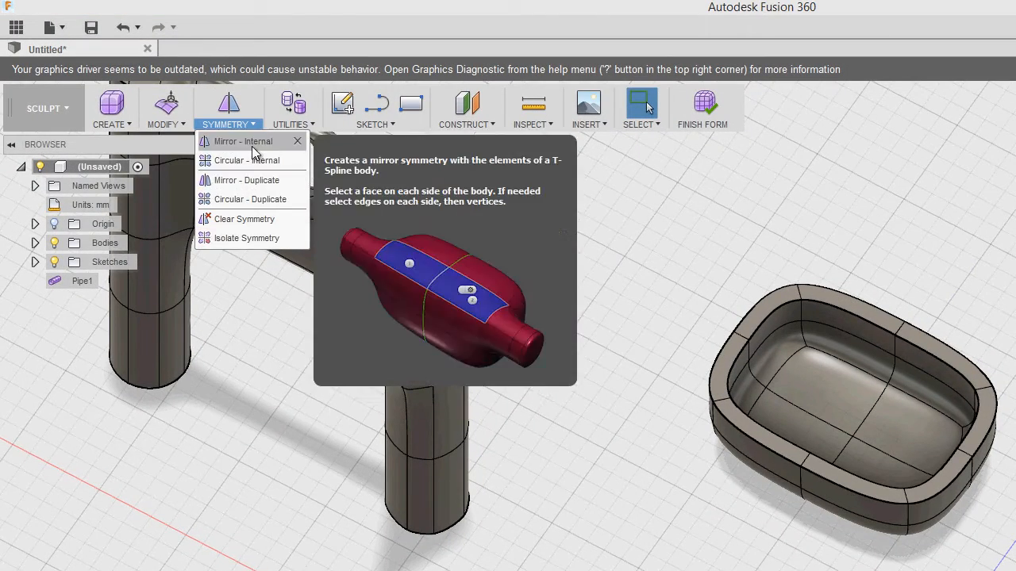
{"action": "left_click", "coordinate": [246, 141]}
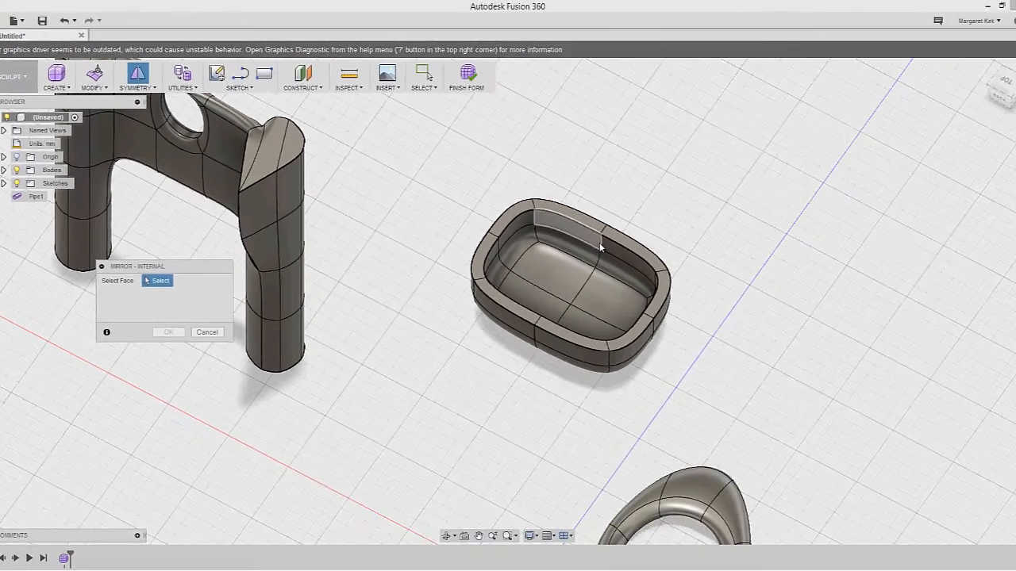
{"action": "left_click", "coordinate": [598, 243]}
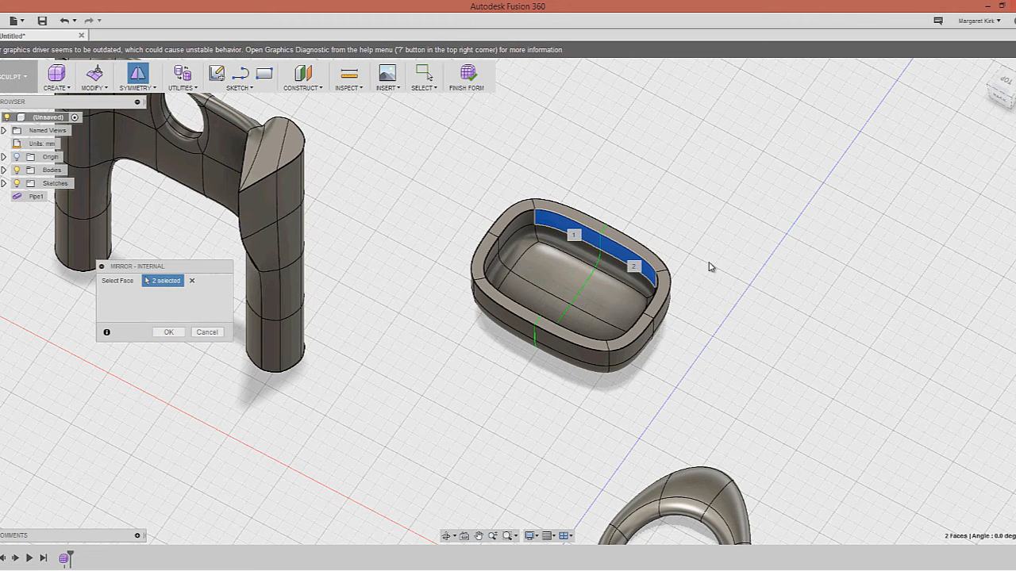
{"action": "left_click", "coordinate": [170, 332]}
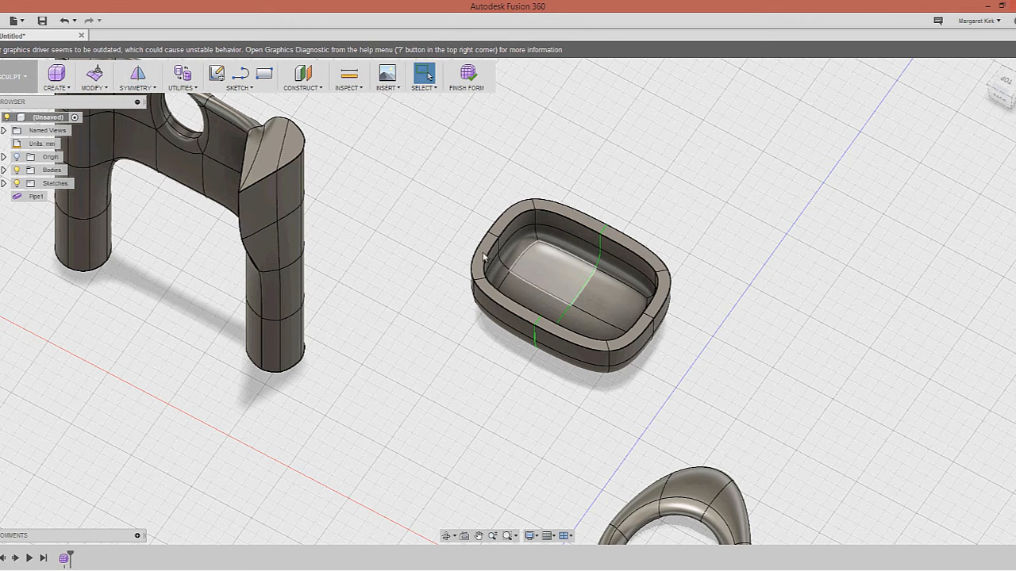
Add a second internal mirror symmetry between the other pair of opposite faces
{"action": "left_click", "coordinate": [547, 211]}
{"action": "left_click", "coordinate": [573, 188]}
{"action": "right_click", "coordinate": [574, 188]}
{"action": "left_click", "coordinate": [575, 153]}
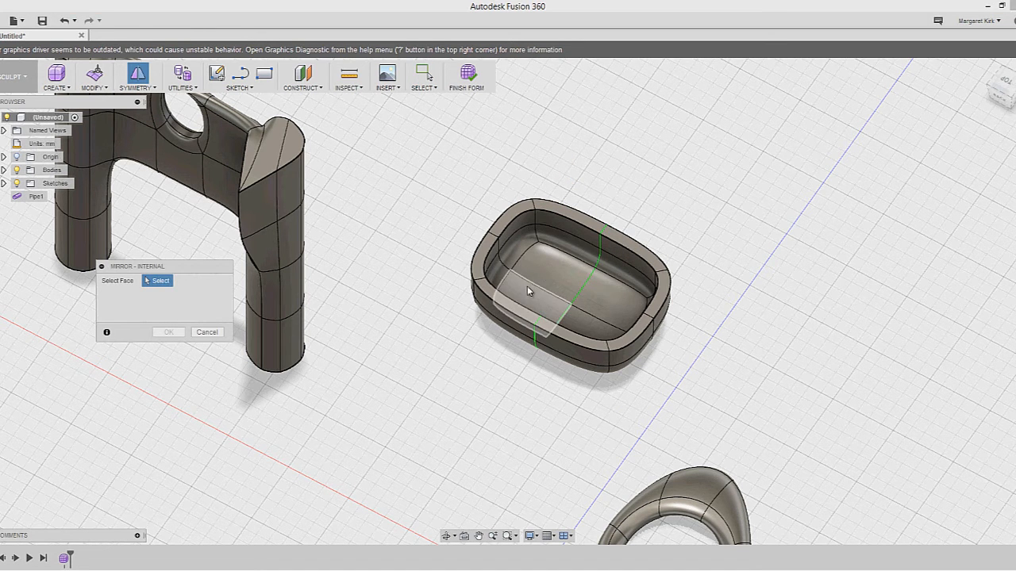
{"action": "left_click", "coordinate": [537, 291]}
{"action": "left_click", "coordinate": [633, 262]}
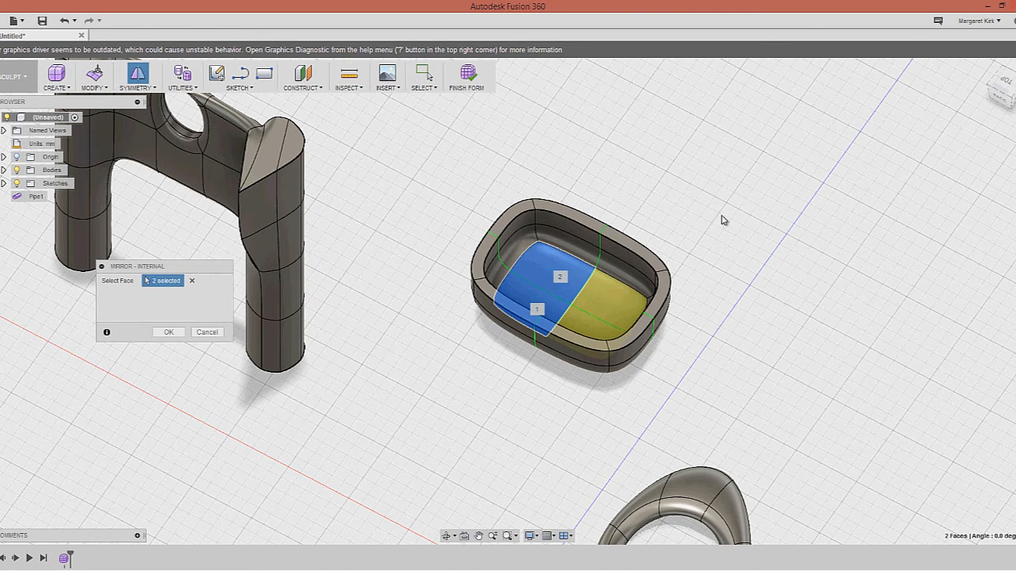
{"action": "right_click", "coordinate": [722, 220]}
{"action": "left_click", "coordinate": [756, 220]}
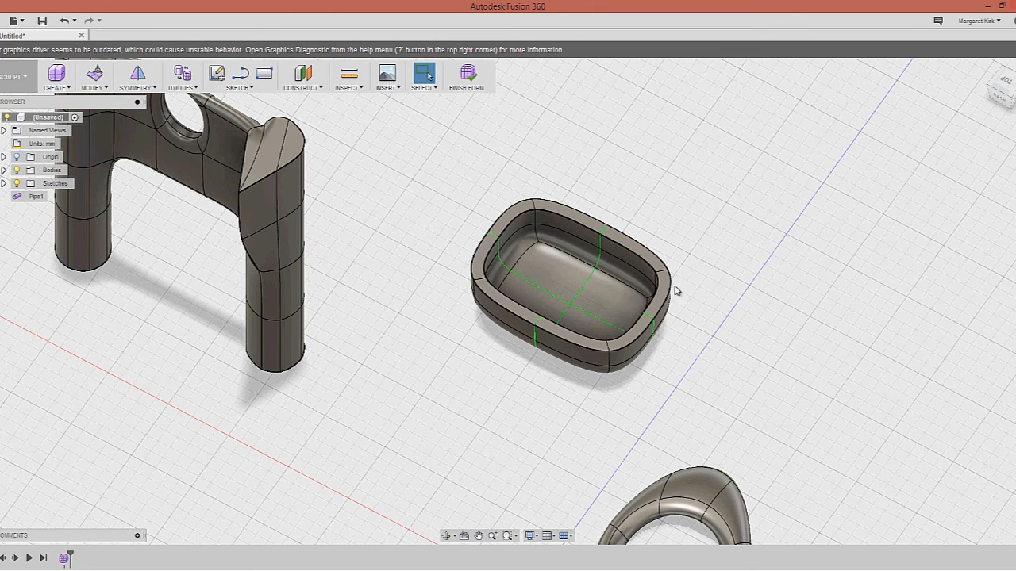
Select the tray's inner rim edge and bring up its commands
{"action": "middle_click_drag", "start_coordinate": [719, 286], "coordinate": [630, 279], "text": "shift"}
{"action": "middle_click_drag", "start_coordinate": [465, 297], "coordinate": [650, 256], "text": "shift"}
{"action": "left_click", "coordinate": [651, 254]}
{"action": "right_click", "coordinate": [666, 240]}
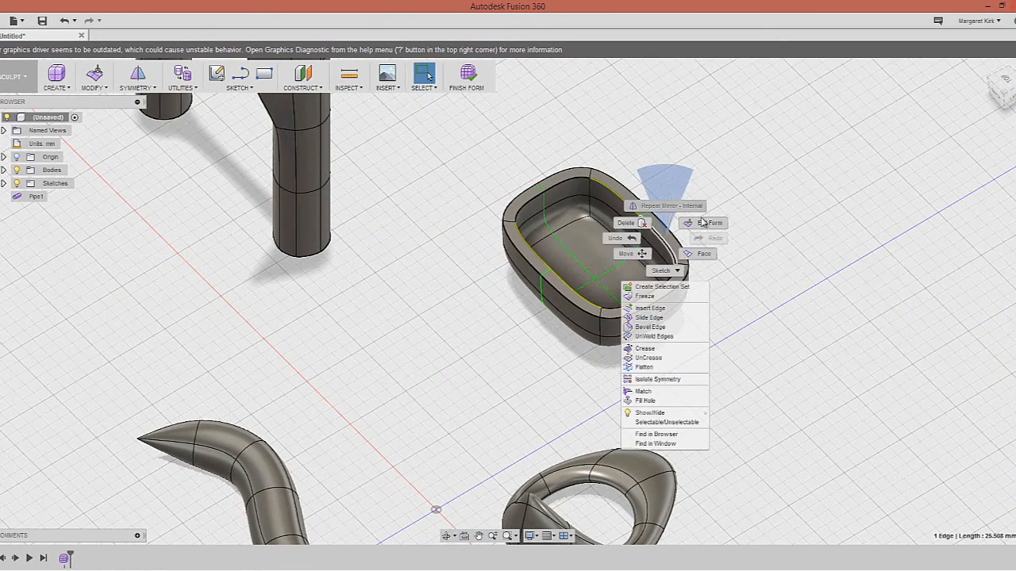
Push the outer and lower rim edges outward 25 mm
{"action": "left_click", "coordinate": [689, 226]}
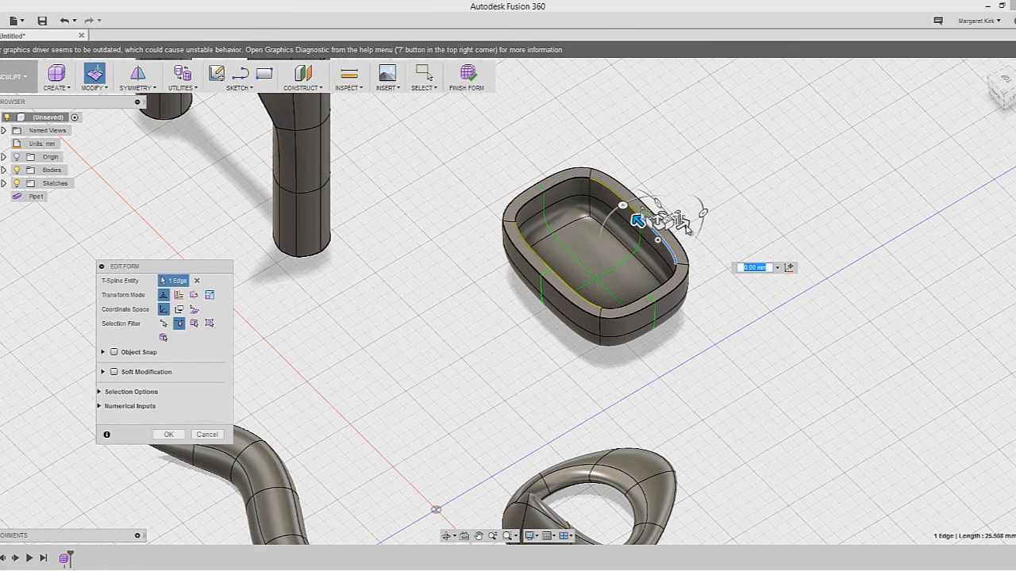
{"action": "left_click", "coordinate": [700, 238]}
{"action": "left_click", "coordinate": [677, 239]}
{"action": "left_click_drag", "start_coordinate": [690, 229], "coordinate": [743, 216]}
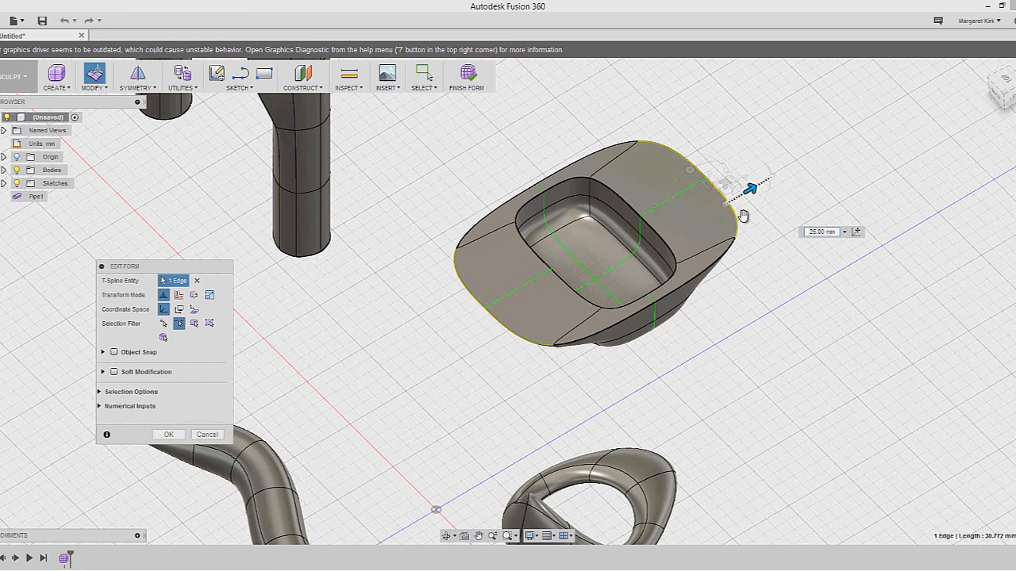
{"action": "left_click", "coordinate": [686, 300]}
{"action": "left_click_drag", "start_coordinate": [674, 250], "coordinate": [731, 338]}
Raise the rim's tangency handle to form a rounded tub
{"action": "middle_click_drag", "start_coordinate": [731, 317], "coordinate": [757, 320], "text": "shift"}
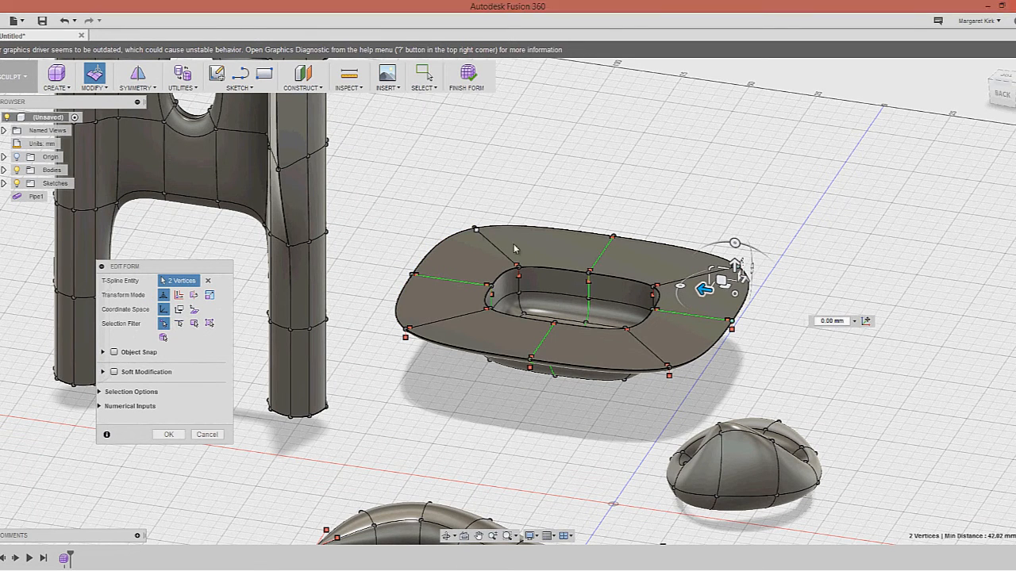
{"action": "left_click", "coordinate": [477, 230]}
{"action": "left_click_drag", "start_coordinate": [476, 199], "coordinate": [476, 139]}
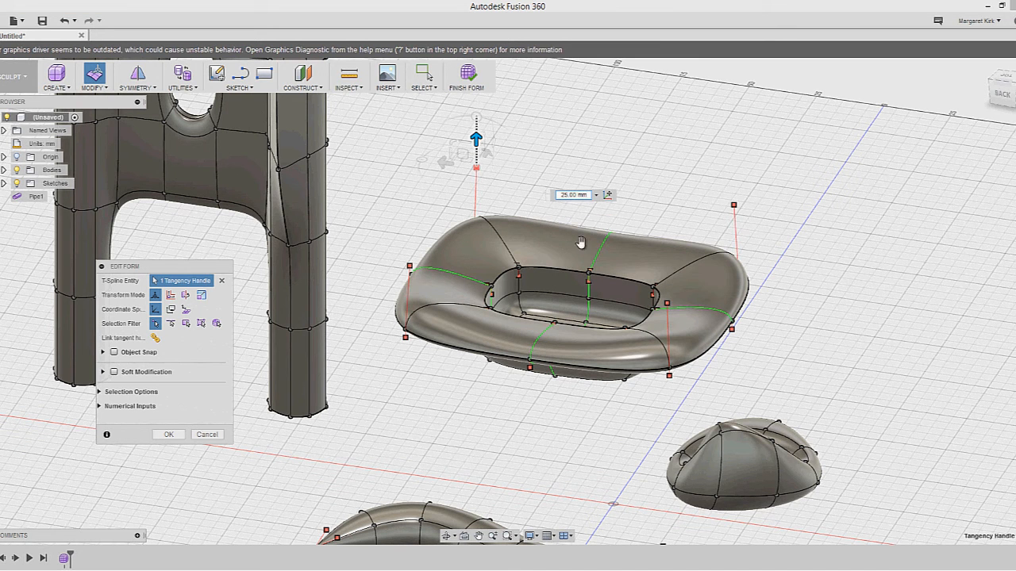
Lift an inner rim vertex about 20 mm and confirm the form edits
{"action": "left_click", "coordinate": [517, 273]}
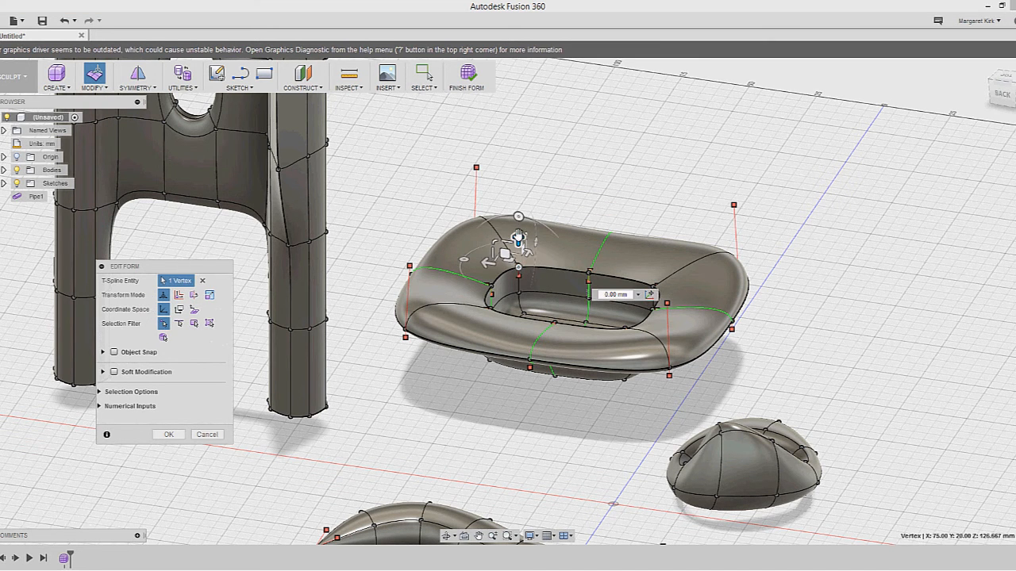
{"action": "left_click", "coordinate": [520, 177]}
{"action": "left_click", "coordinate": [589, 274]}
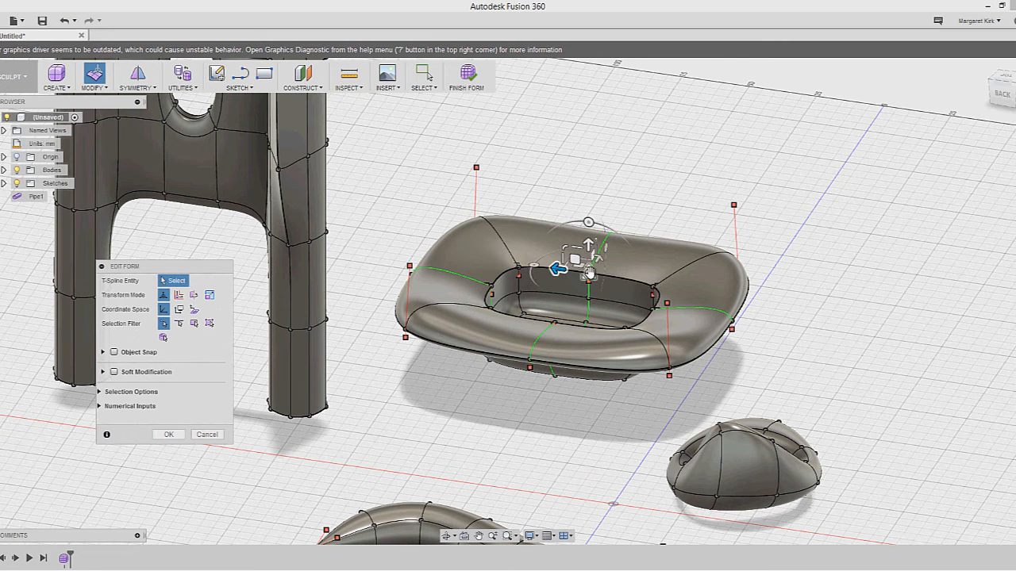
{"action": "left_click_drag", "start_coordinate": [588, 224], "coordinate": [588, 198]}
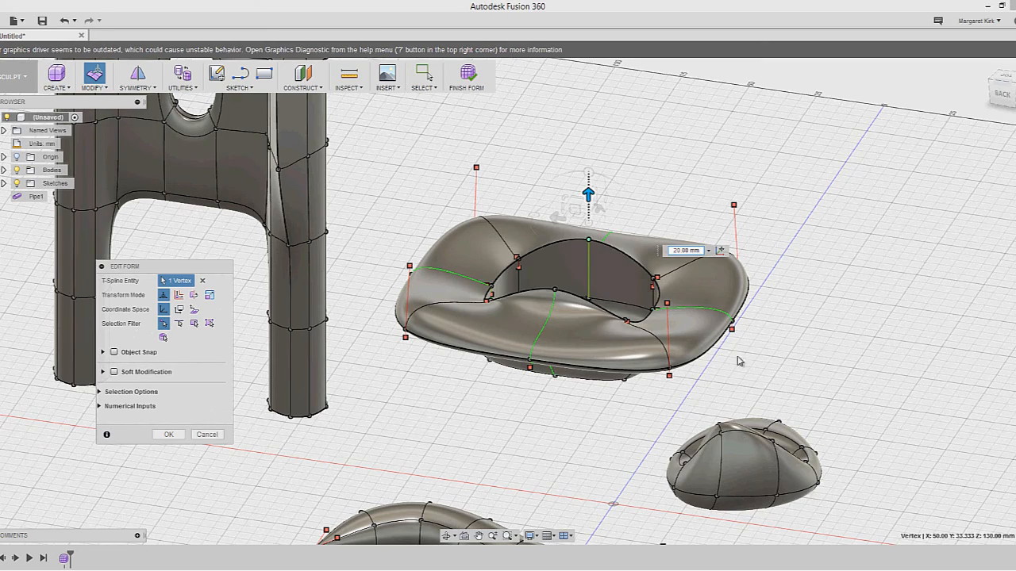
{"action": "left_click", "coordinate": [635, 414]}
{"action": "mouse_move", "coordinate": [609, 415]}
{"action": "middle_mouse_down", "text": "shift"}
{"action": "mouse_move", "coordinate": [664, 386]}
{"action": "mouse_move", "coordinate": [611, 420]}
{"action": "middle_mouse_up", "text": "shift"}
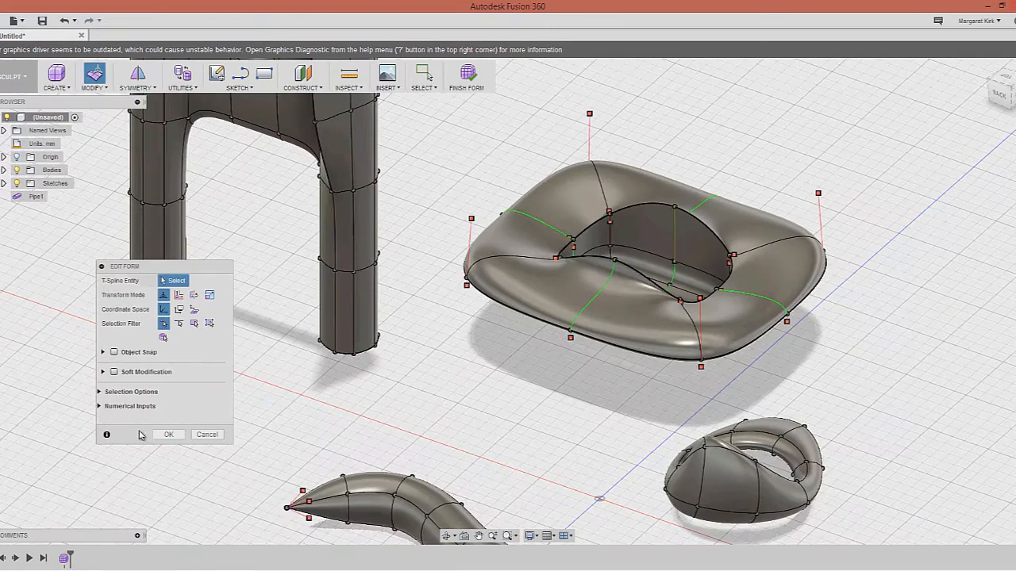
{"action": "left_click", "coordinate": [167, 435]}
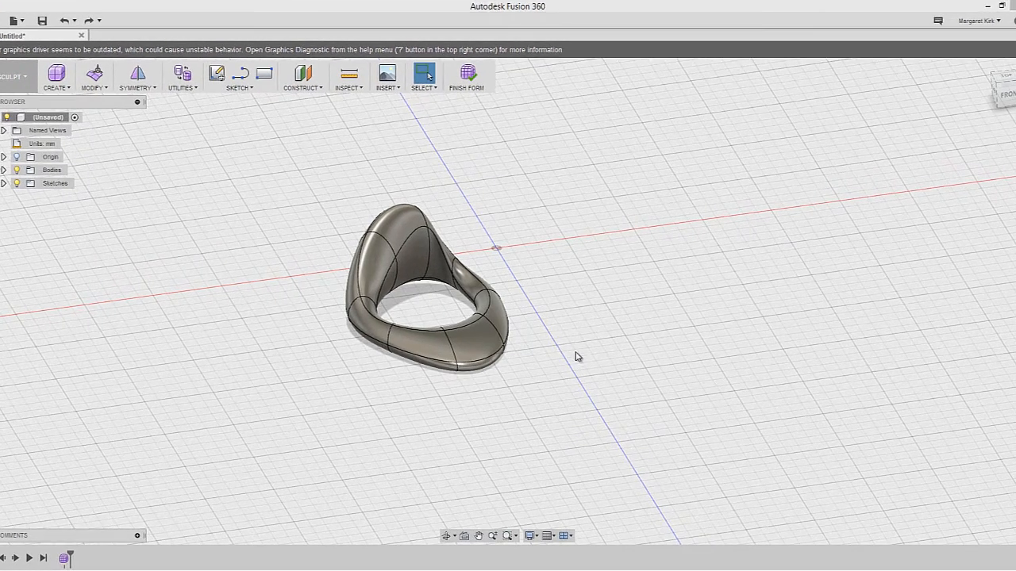
Orbit around the twisted loop and open the INSPECT dropdown
{"action": "middle_click_drag", "start_coordinate": [552, 341], "coordinate": [603, 357], "text": "shift"}
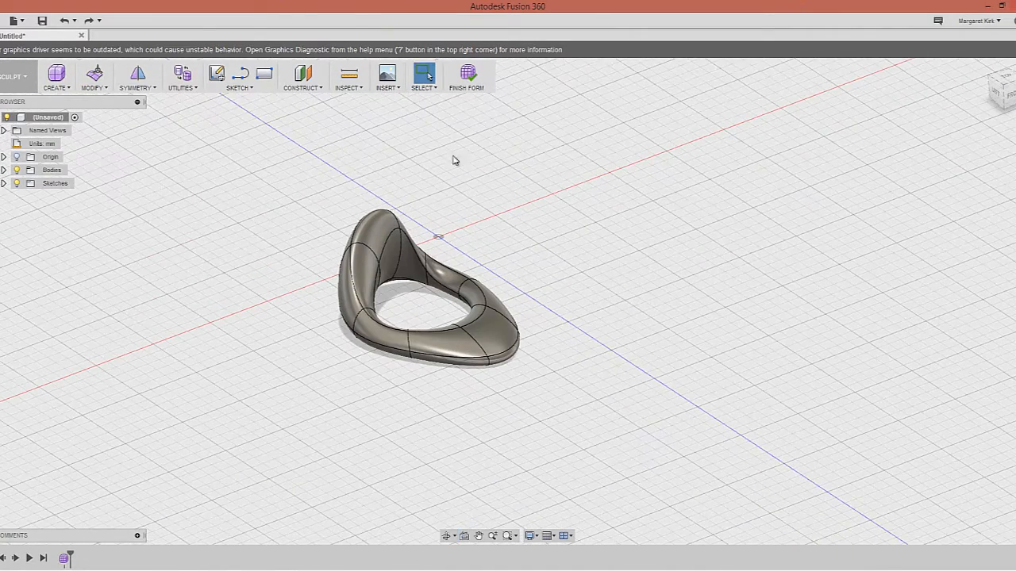
{"action": "left_click", "coordinate": [361, 89]}
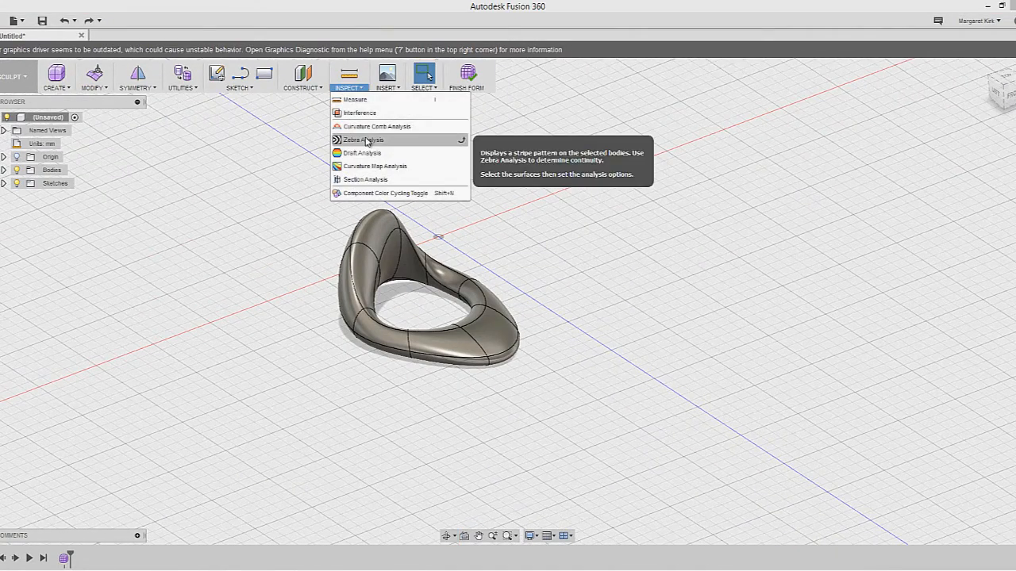
{"action": "left_click", "coordinate": [405, 118]}
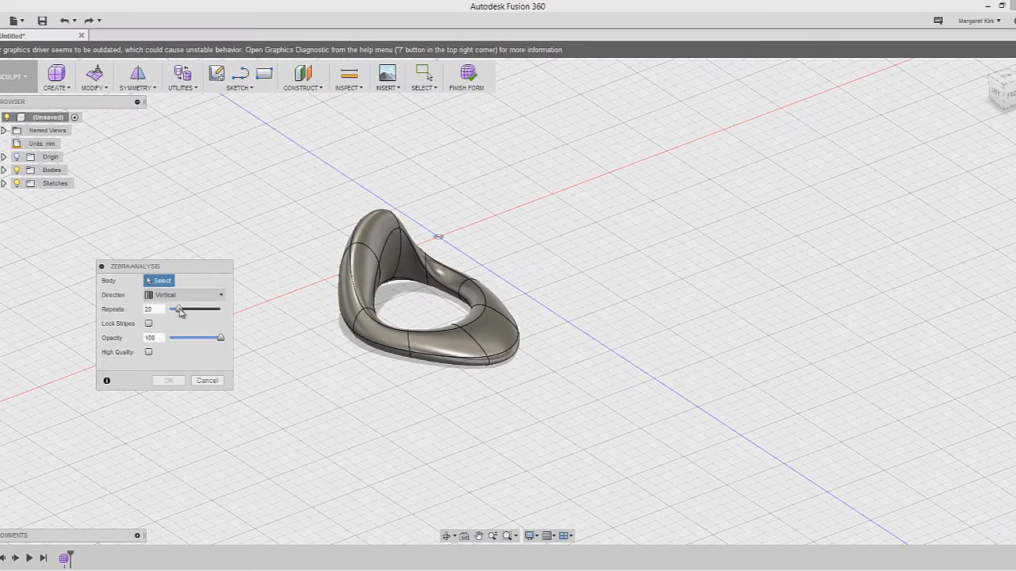
{"action": "left_click", "coordinate": [361, 252]}
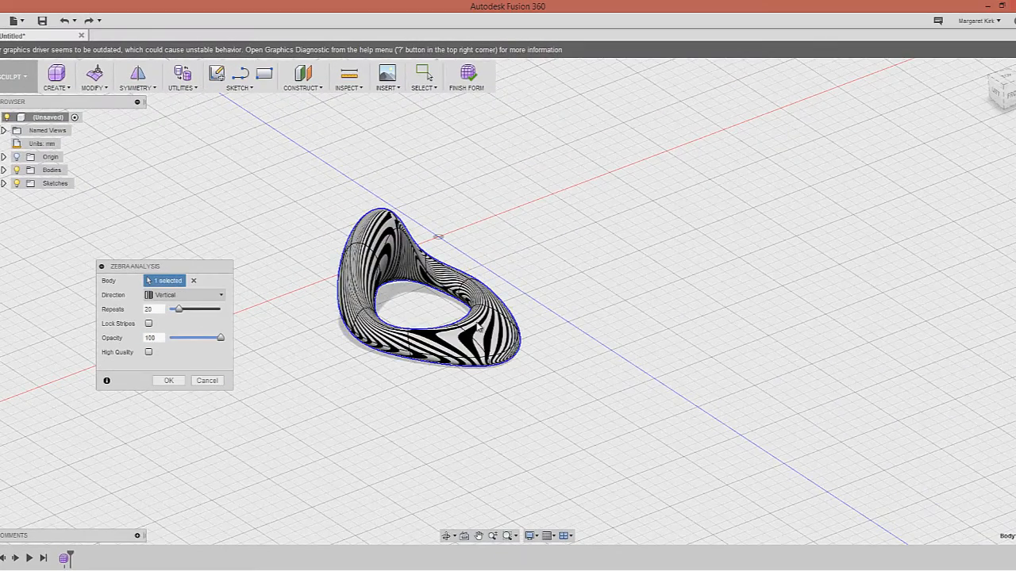
{"action": "mouse_move", "coordinate": [511, 341]}
{"action": "middle_mouse_down", "text": "shift"}
{"action": "mouse_move", "coordinate": [377, 306]}
{"action": "mouse_move", "coordinate": [357, 324]}
{"action": "mouse_move", "coordinate": [317, 328]}
{"action": "mouse_move", "coordinate": [349, 341]}
{"action": "mouse_move", "coordinate": [494, 337]}
{"action": "middle_mouse_up", "text": "shift"}
{"action": "mouse_move", "coordinate": [482, 228]}
{"action": "middle_mouse_down", "text": "shift"}
{"action": "mouse_move", "coordinate": [494, 256]}
{"action": "mouse_move", "coordinate": [498, 223]}
{"action": "mouse_move", "coordinate": [436, 282]}
{"action": "mouse_move", "coordinate": [452, 301]}
{"action": "mouse_move", "coordinate": [456, 337]}
{"action": "middle_mouse_up", "text": "shift"}
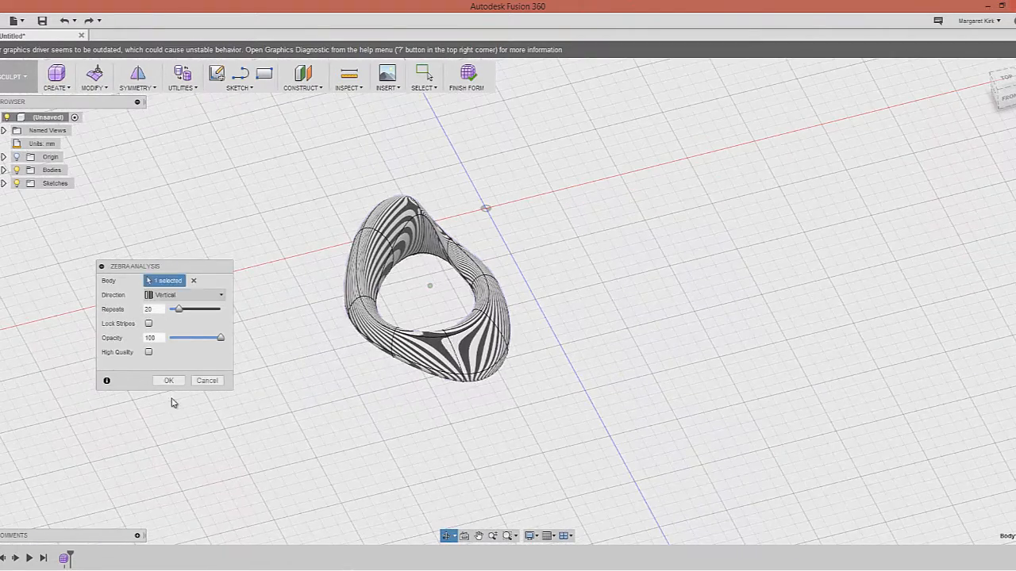
{"action": "left_click", "coordinate": [207, 380]}
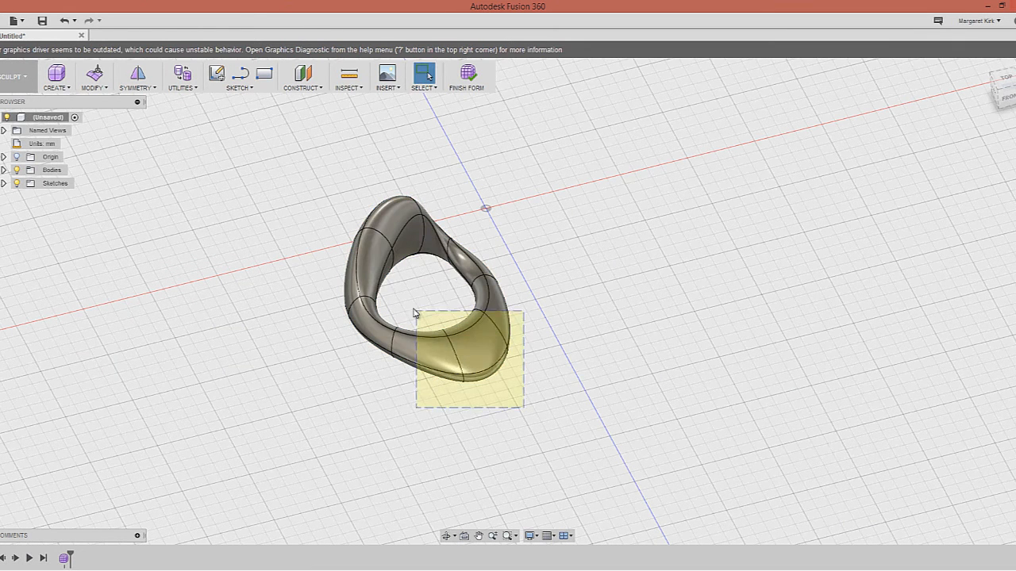
In Edit Form, window-select the 12 faces of the ring's lower lobe
{"action": "right_click", "coordinate": [505, 297]}
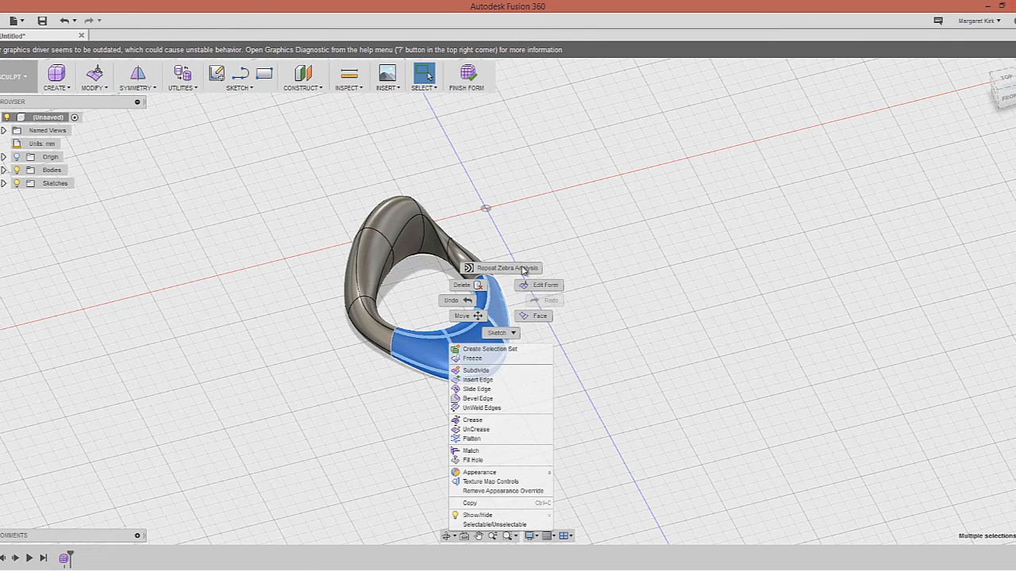
{"action": "left_click", "coordinate": [544, 287]}
{"action": "left_click_drag", "start_coordinate": [546, 414], "coordinate": [429, 308]}
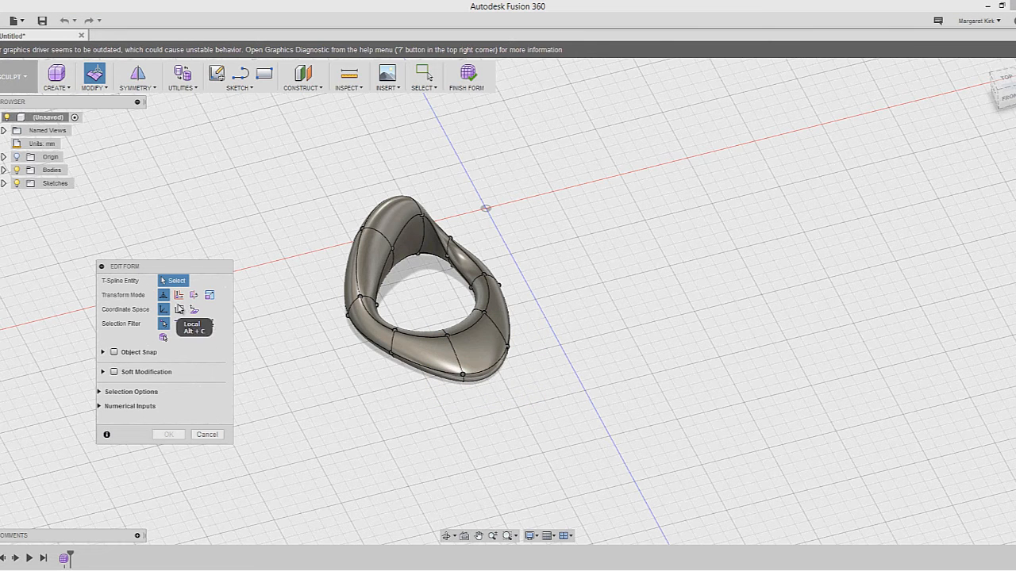
{"action": "left_click_drag", "start_coordinate": [539, 462], "coordinate": [535, 316]}
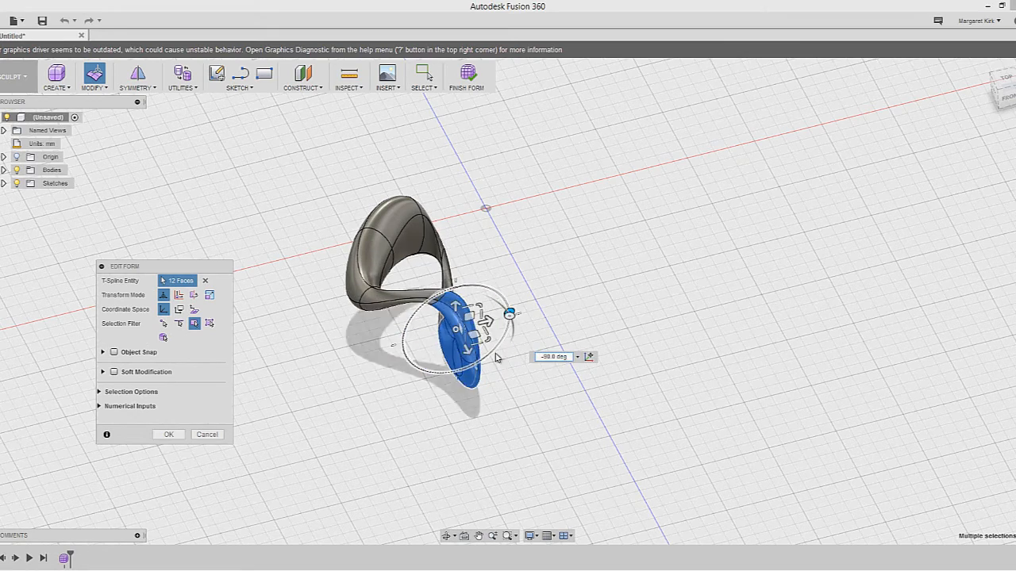
{"action": "left_click", "coordinate": [510, 356]}
{"action": "mouse_move", "coordinate": [506, 379]}
{"action": "middle_mouse_down", "text": "shift"}
{"action": "mouse_move", "coordinate": [529, 341]}
{"action": "mouse_move", "coordinate": [555, 340]}
{"action": "mouse_move", "coordinate": [474, 344]}
{"action": "mouse_move", "coordinate": [491, 367]}
{"action": "mouse_move", "coordinate": [514, 373]}
{"action": "middle_mouse_up", "text": "shift"}
{"action": "middle_click_drag", "start_coordinate": [444, 381], "coordinate": [491, 357], "text": "shift"}
{"action": "left_click_drag", "start_coordinate": [403, 265], "coordinate": [558, 403]}
Rotate the lower lobe -60° into a twist and confirm the edit
{"action": "middle_click_drag", "start_coordinate": [511, 338], "coordinate": [495, 318], "text": "shift"}
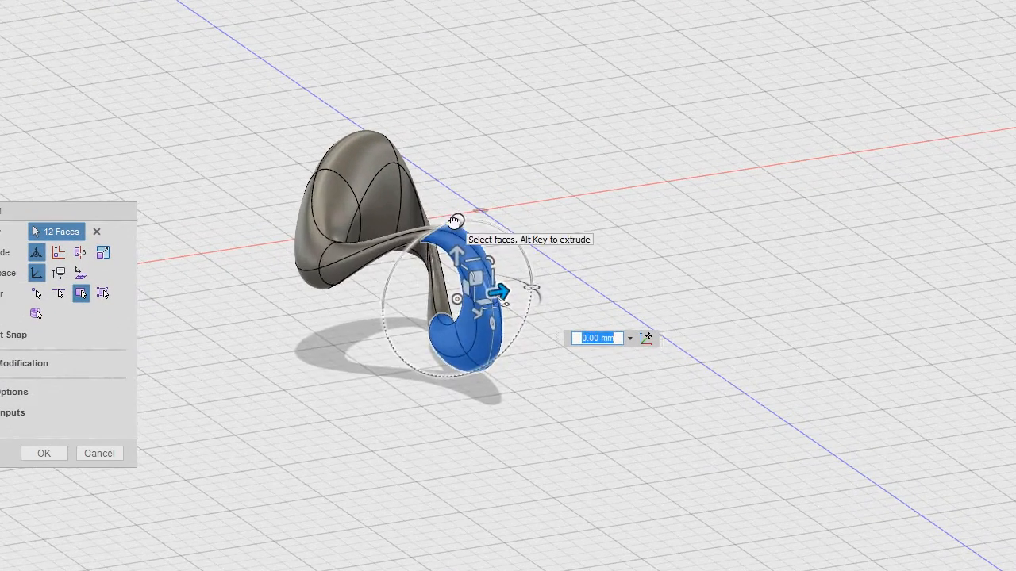
{"action": "left_click_drag", "start_coordinate": [455, 221], "coordinate": [590, 316]}
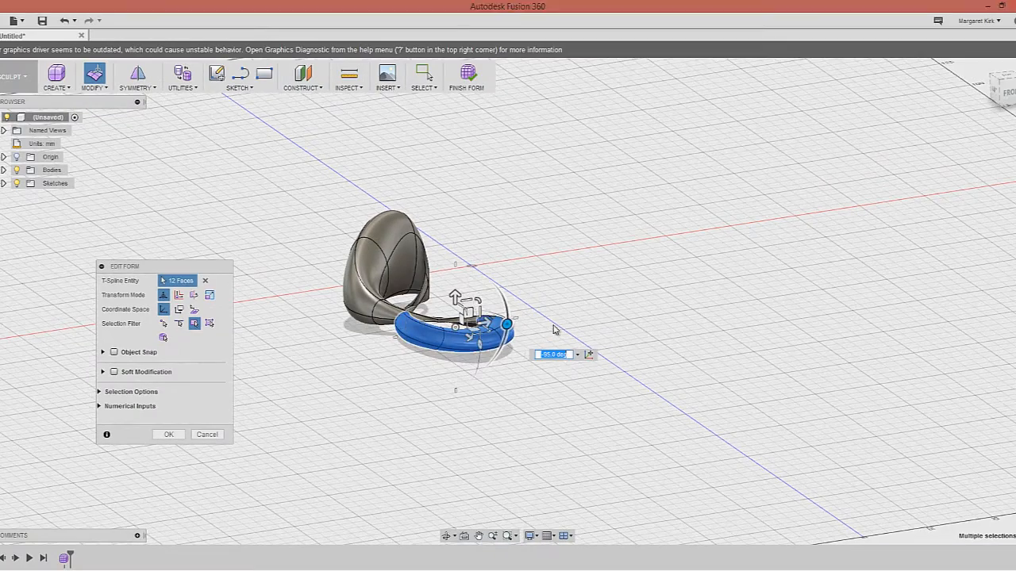
{"action": "left_click", "coordinate": [554, 329]}
{"action": "middle_click_drag", "start_coordinate": [386, 357], "coordinate": [301, 389], "text": "shift"}
{"action": "left_click", "coordinate": [169, 434]}
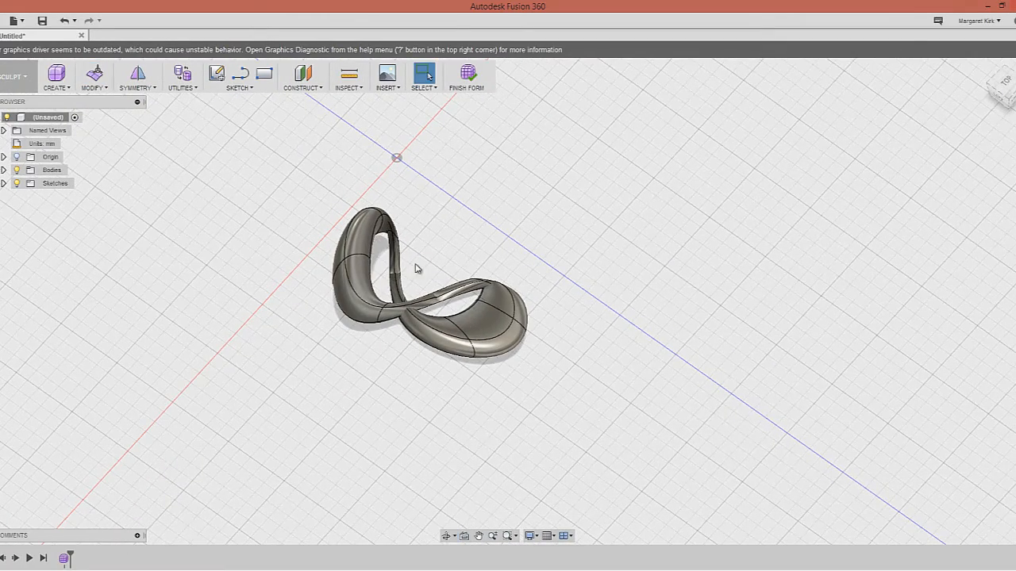
Apply Zebra Analysis to the twisted loop and view it from the right
{"action": "left_click", "coordinate": [349, 83]}
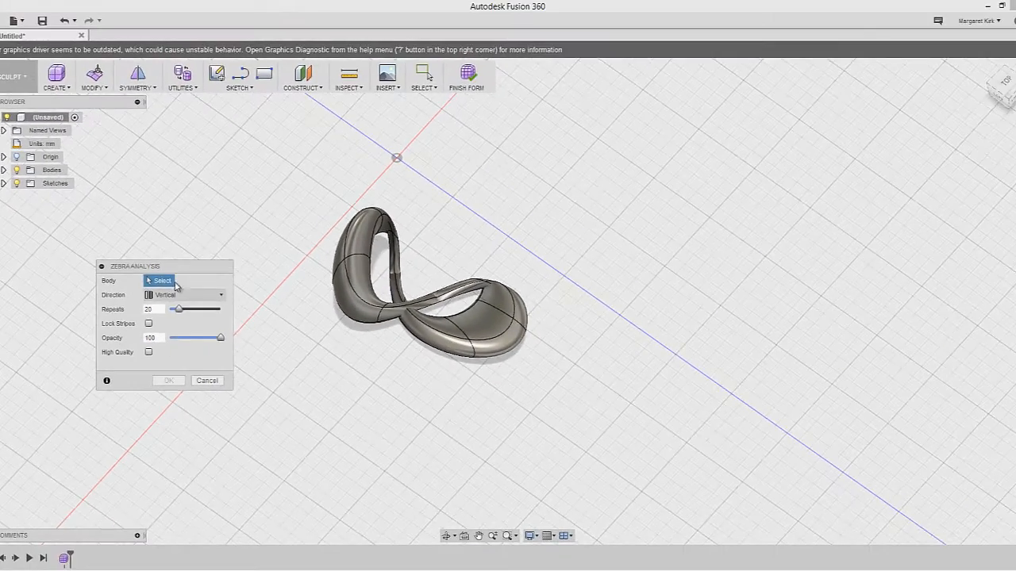
{"action": "left_click", "coordinate": [356, 266]}
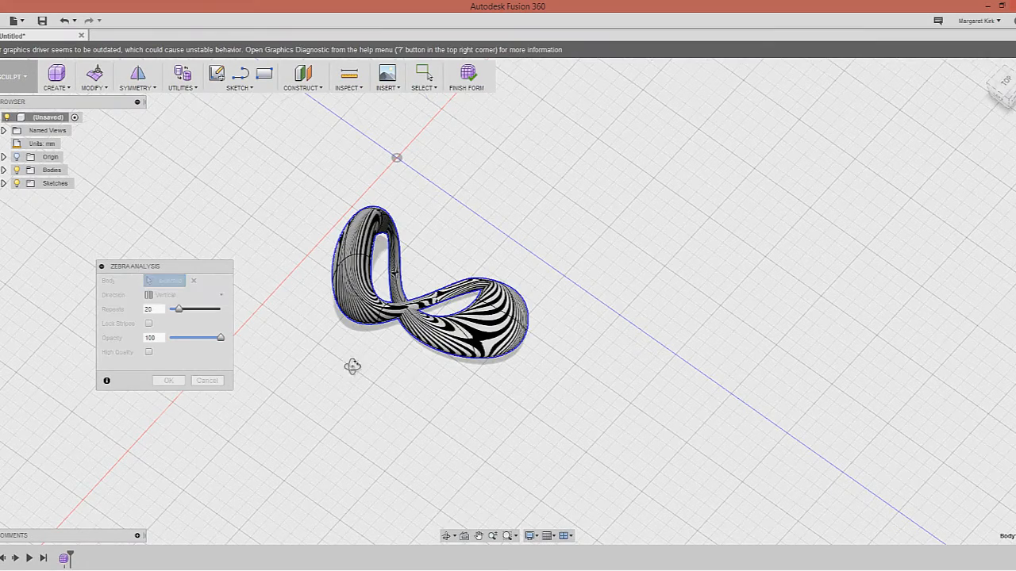
{"action": "middle_click_drag", "start_coordinate": [356, 365], "coordinate": [378, 338], "text": "shift"}
{"action": "scroll", "coordinate": [401, 296], "scroll_direction": "down", "scroll_amount": 1}
{"action": "scroll", "coordinate": [400, 296], "scroll_direction": "up", "scroll_amount": 6}
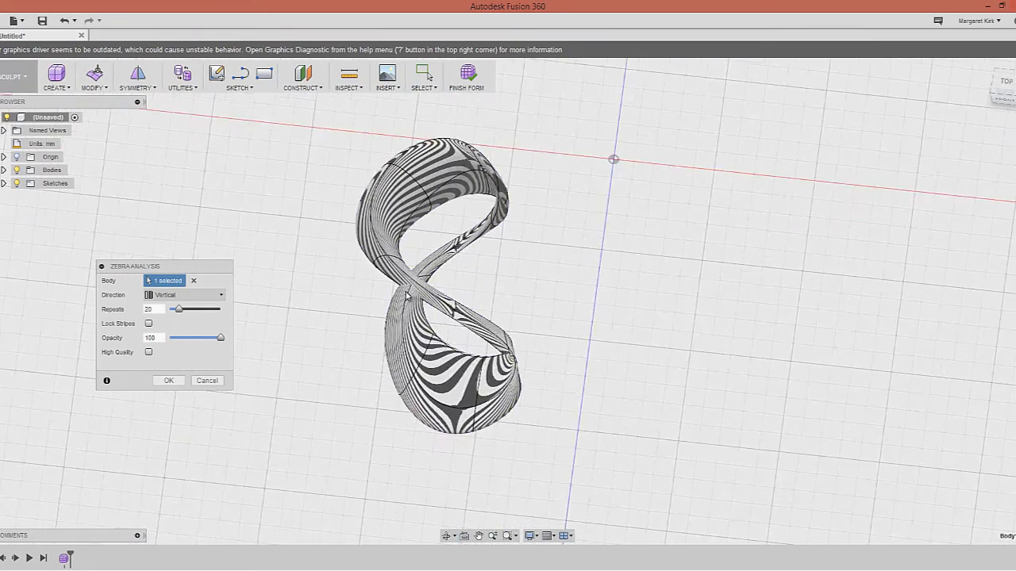
{"action": "middle_click_drag", "start_coordinate": [428, 277], "coordinate": [529, 224], "text": "shift"}
{"action": "scroll", "coordinate": [523, 187], "scroll_direction": "up", "scroll_amount": 5}
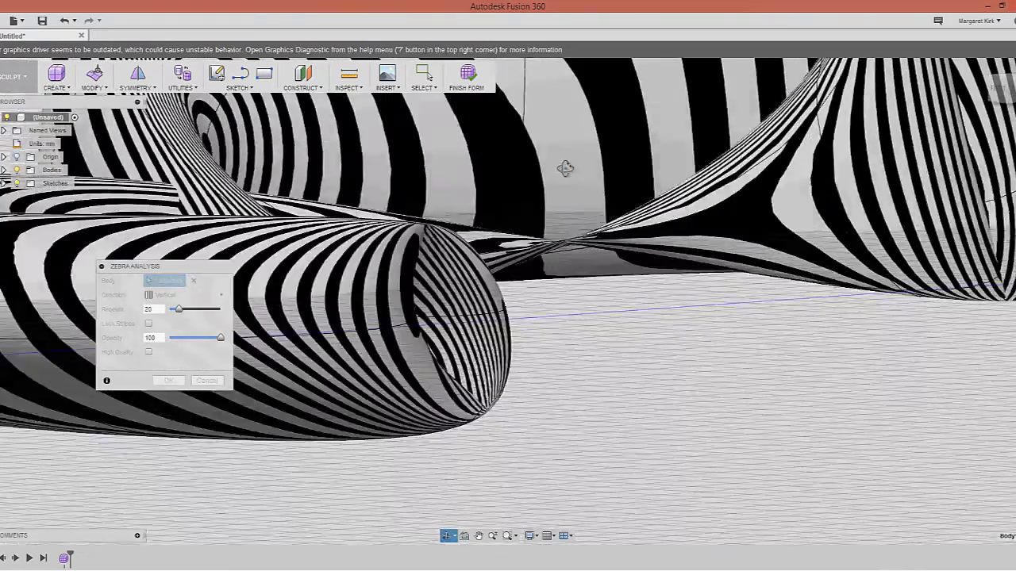
{"action": "scroll", "coordinate": [559, 177], "scroll_direction": "down", "scroll_amount": 5}
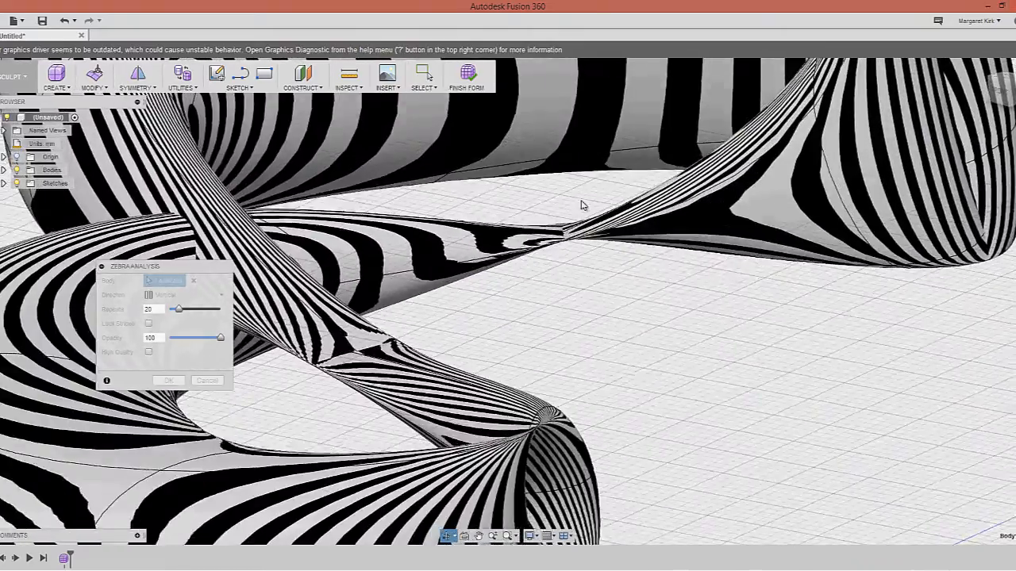
Inspect the stripes around the central pinch and accept the analysis
{"action": "middle_click_drag", "start_coordinate": [581, 201], "coordinate": [586, 203], "text": "shift"}
{"action": "scroll", "coordinate": [589, 200], "scroll_direction": "up", "scroll_amount": 4}
{"action": "scroll", "coordinate": [591, 197], "scroll_direction": "down", "scroll_amount": 4}
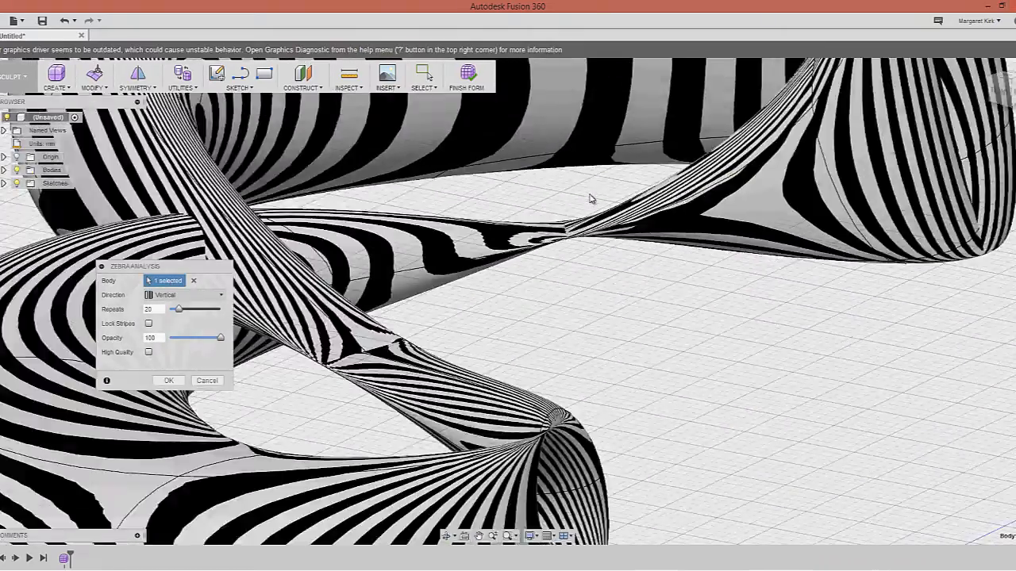
{"action": "scroll", "coordinate": [589, 198], "scroll_direction": "down", "scroll_amount": 10}
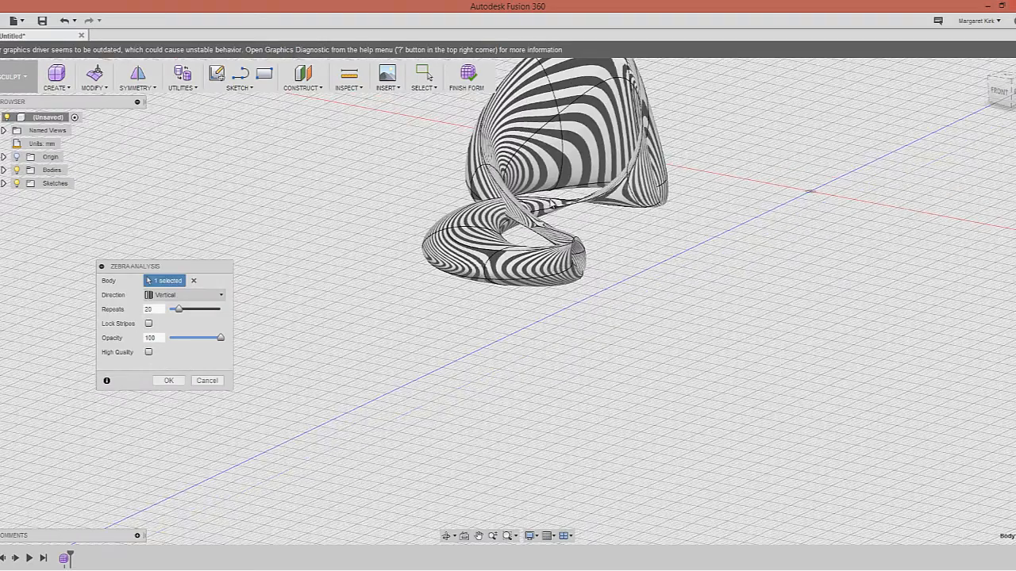
{"action": "middle_click_drag", "start_coordinate": [601, 205], "coordinate": [627, 183], "text": "shift"}
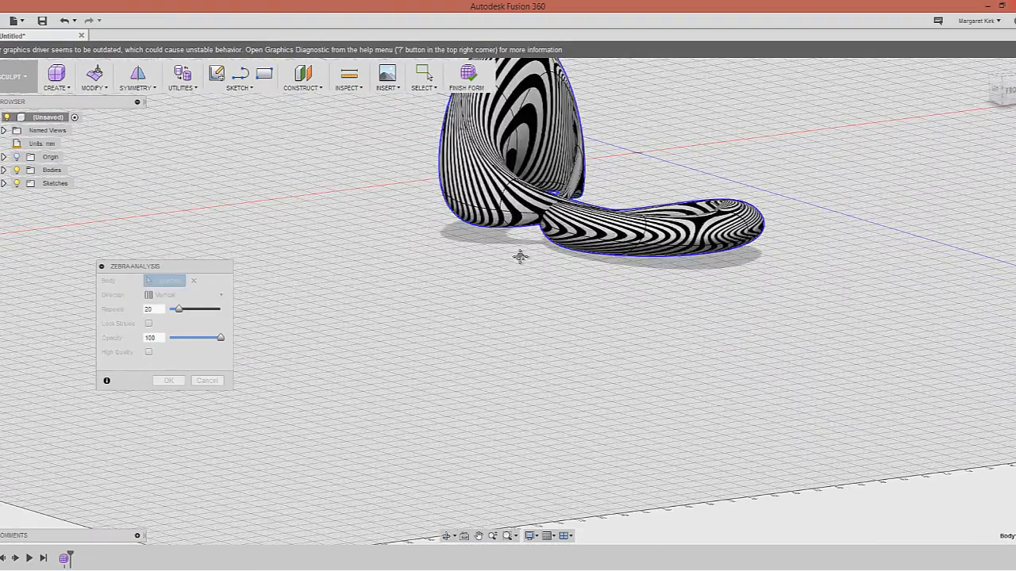
{"action": "middle_click_drag", "start_coordinate": [520, 256], "coordinate": [457, 346]}
{"action": "middle_click_drag", "start_coordinate": [574, 221], "coordinate": [561, 237], "text": "shift"}
{"action": "left_click", "coordinate": [173, 381]}
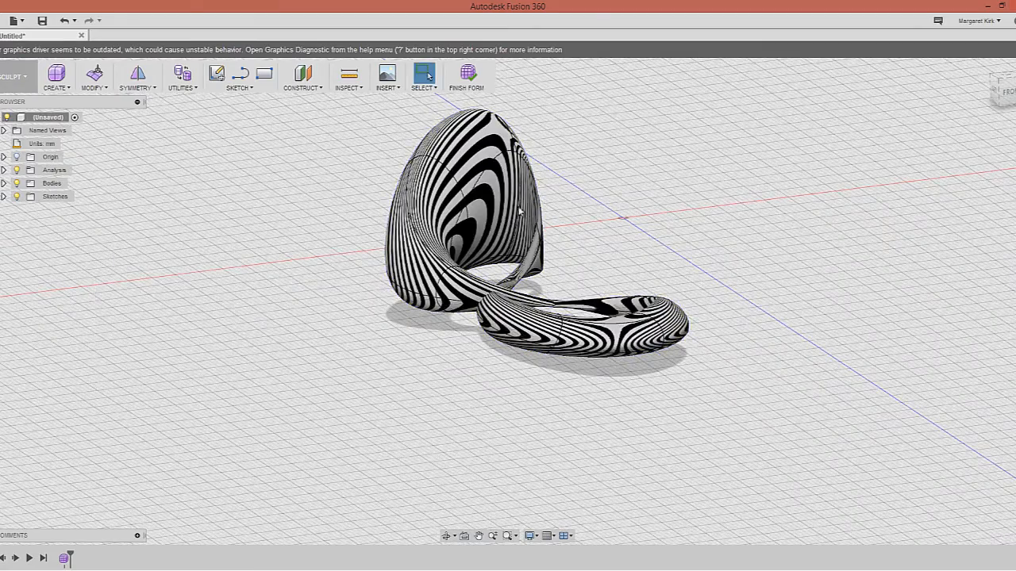
{"action": "middle_click_drag", "start_coordinate": [546, 185], "coordinate": [527, 226], "text": "shift"}
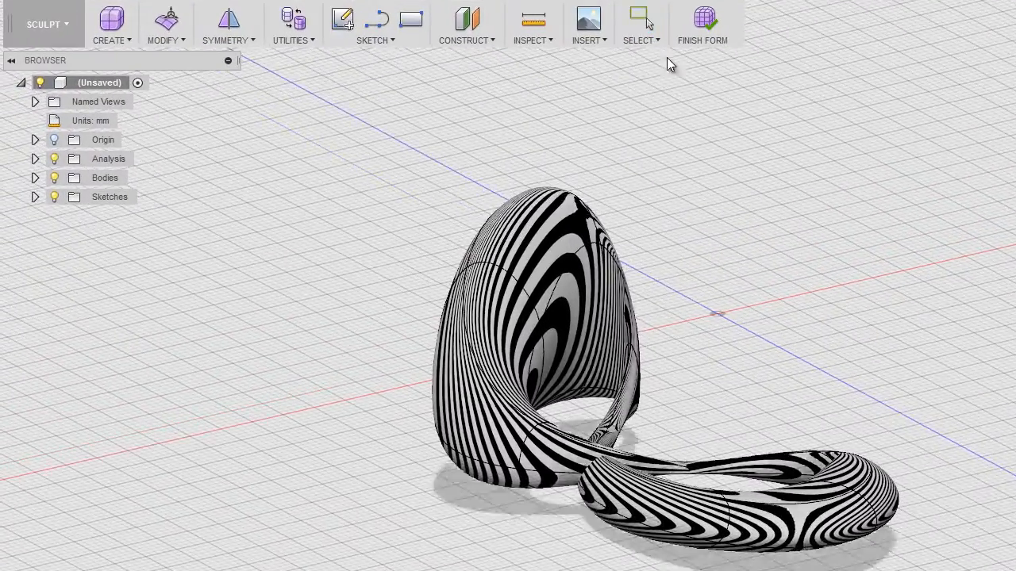
{"action": "left_click", "coordinate": [706, 26]}
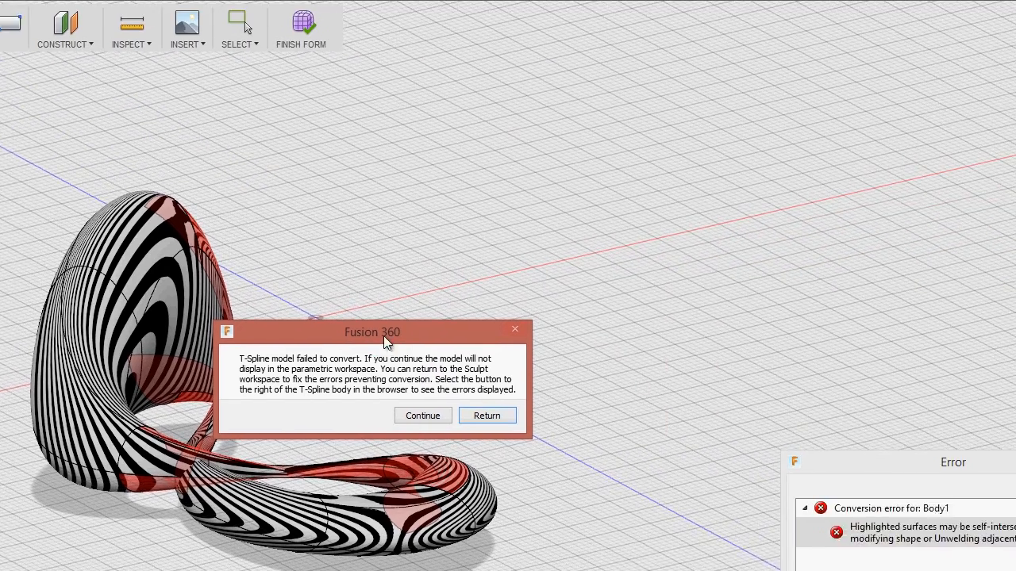
{"action": "left_click_drag", "start_coordinate": [787, 330], "coordinate": [992, 239]}
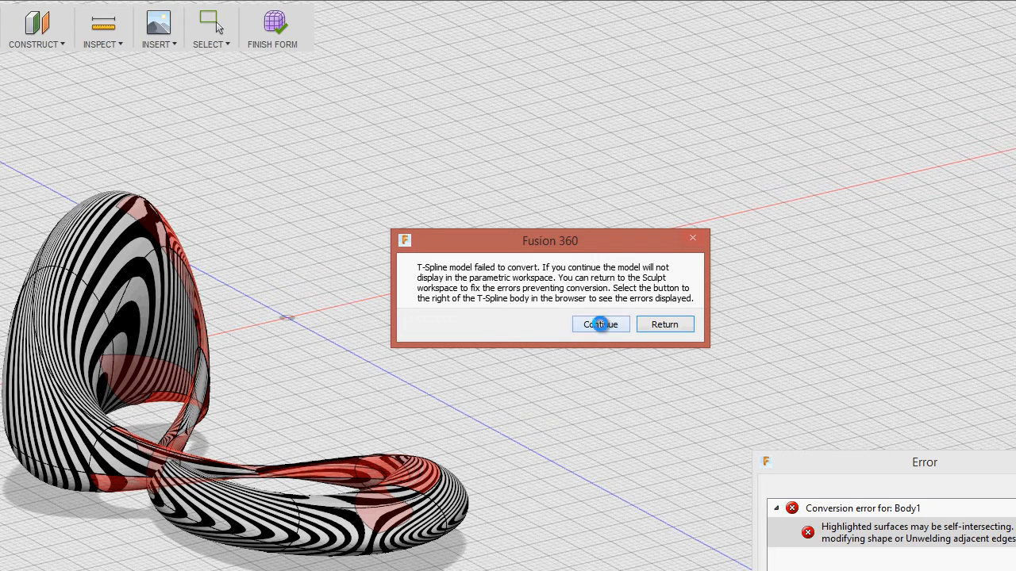
{"action": "left_click", "coordinate": [666, 325]}
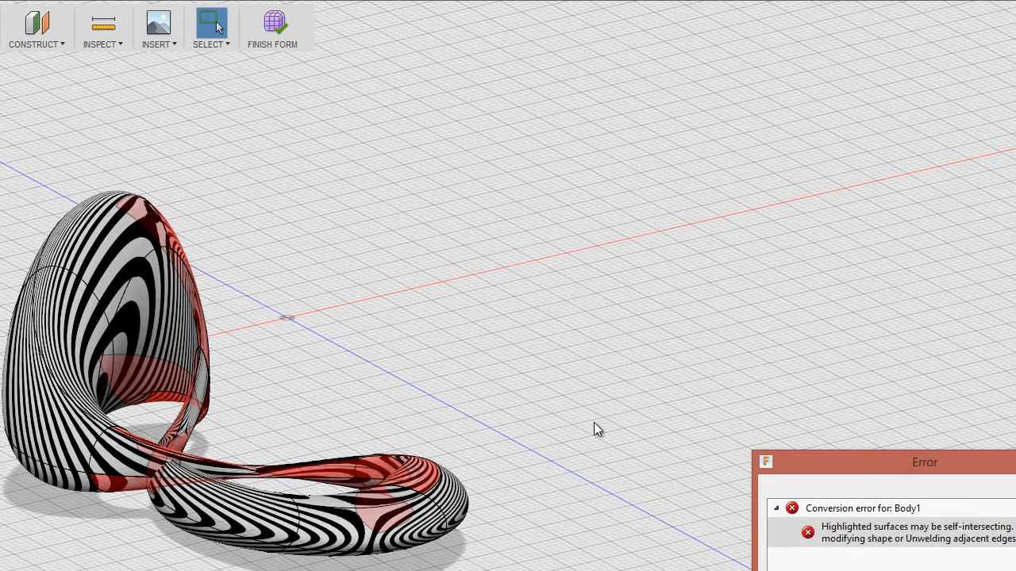
{"action": "middle_click_drag", "start_coordinate": [395, 442], "coordinate": [396, 454], "text": "shift"}
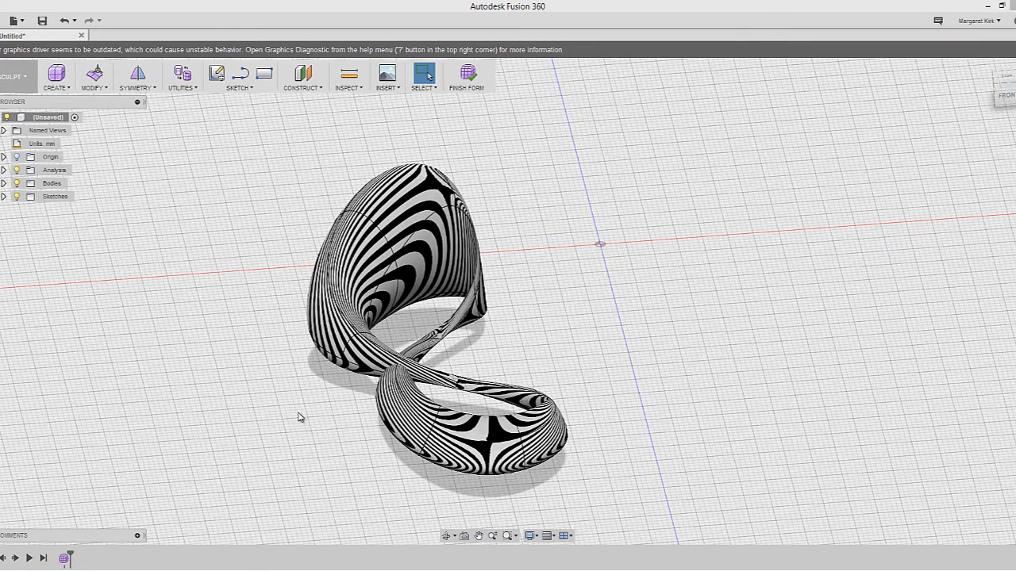
Enter Edit Form on the loop and try selecting the lower loop's faces
{"action": "left_click", "coordinate": [440, 275]}
{"action": "left_click", "coordinate": [543, 245]}
{"action": "right_click", "coordinate": [545, 244]}
{"action": "left_click", "coordinate": [585, 226]}
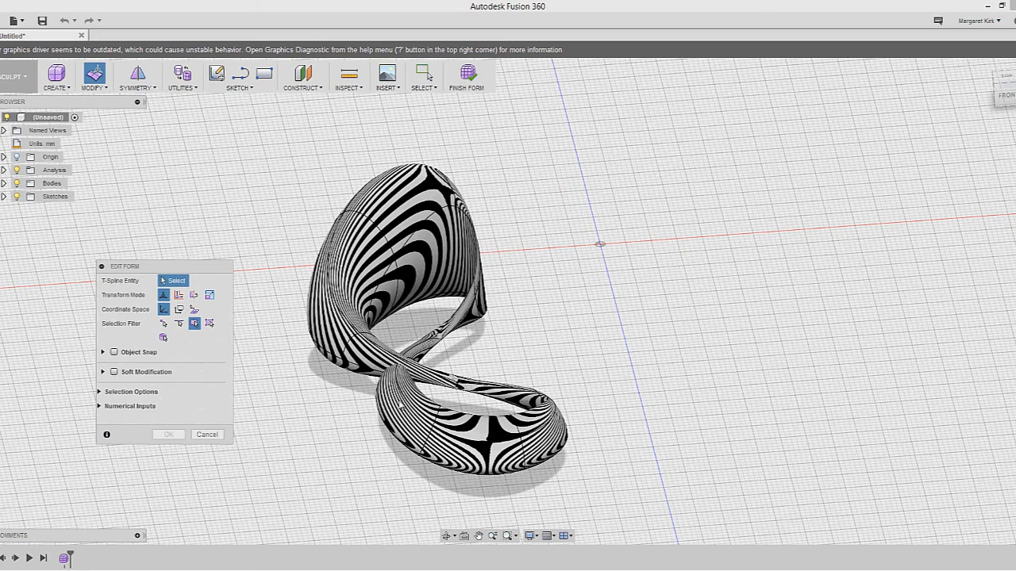
{"action": "scroll", "coordinate": [441, 394], "scroll_direction": "down", "scroll_amount": 2}
{"action": "left_click_drag", "start_coordinate": [564, 489], "coordinate": [373, 379]}
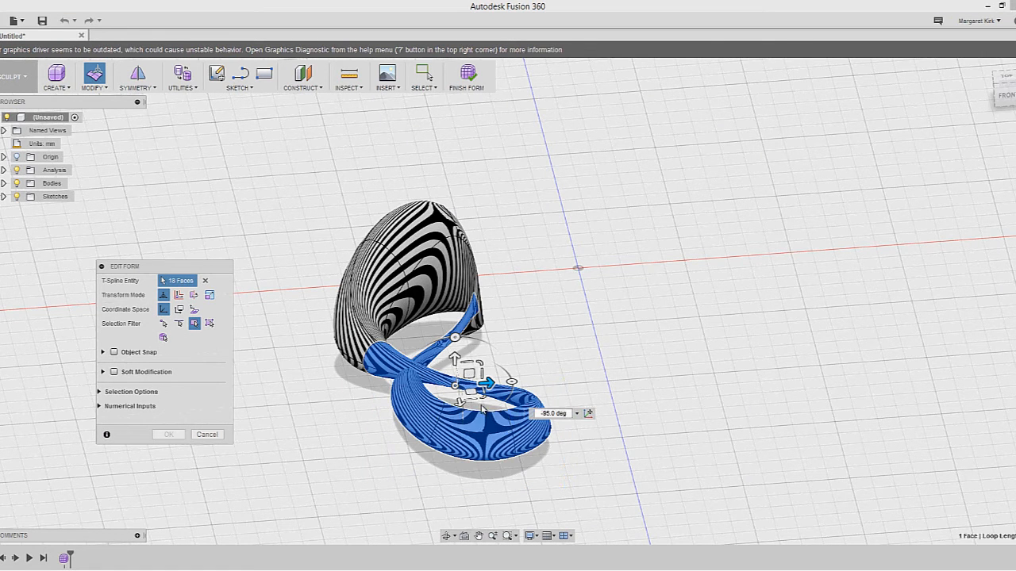
{"action": "left_click", "coordinate": [539, 380]}
Cancel the form edit and undo the zebra analysis with Ctrl+Z
{"action": "left_click", "coordinate": [208, 435]}
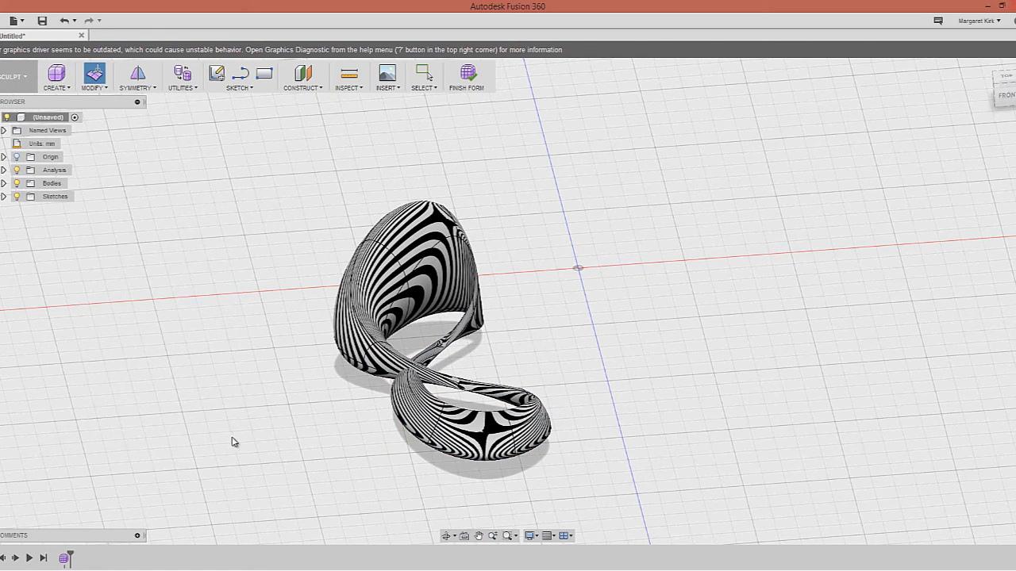
{"action": "key", "text": "ctrl+z"}
{"action": "key", "text": "ctrl+z"}
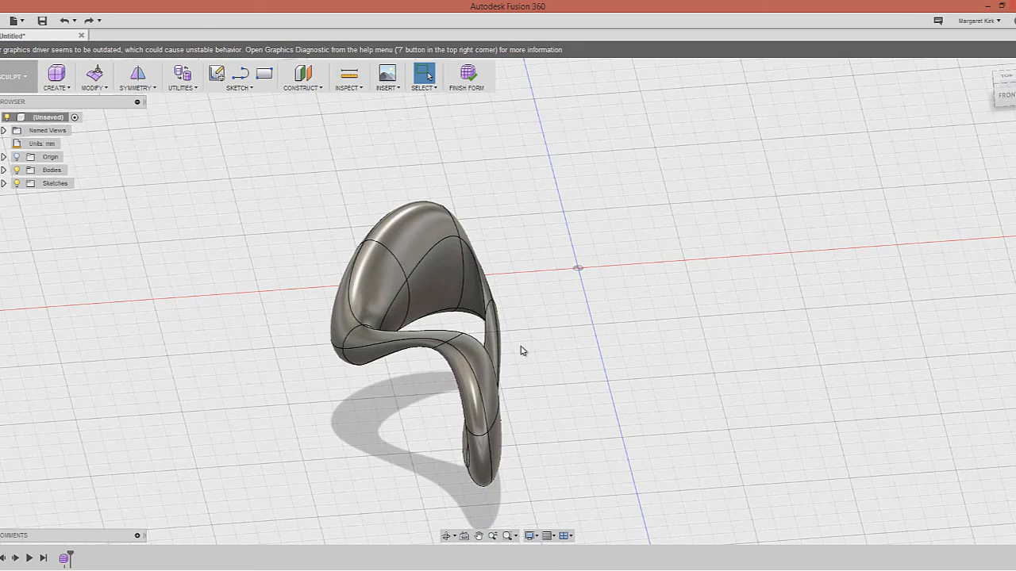
{"action": "middle_click_drag", "start_coordinate": [514, 384], "coordinate": [548, 385], "text": "shift"}
{"action": "scroll", "coordinate": [548, 383], "scroll_direction": "up", "scroll_amount": 1}
{"action": "scroll", "coordinate": [548, 381], "scroll_direction": "down", "scroll_amount": 3}
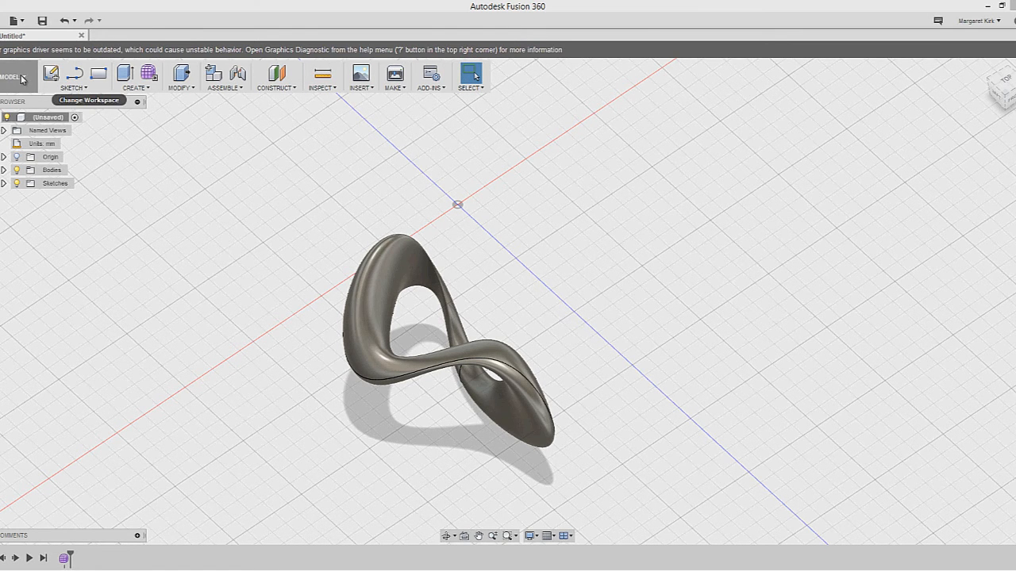
Open Save As STL for the unsaved loop design and show the Refinement choices
{"action": "middle_click_drag", "start_coordinate": [556, 376], "coordinate": [581, 362], "text": "shift"}
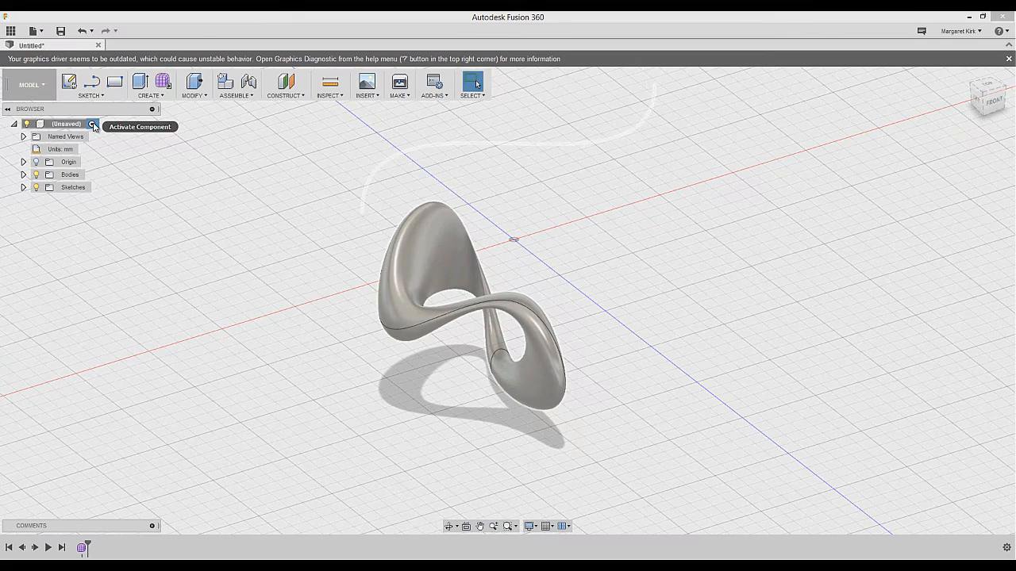
{"action": "right_click", "coordinate": [92, 126]}
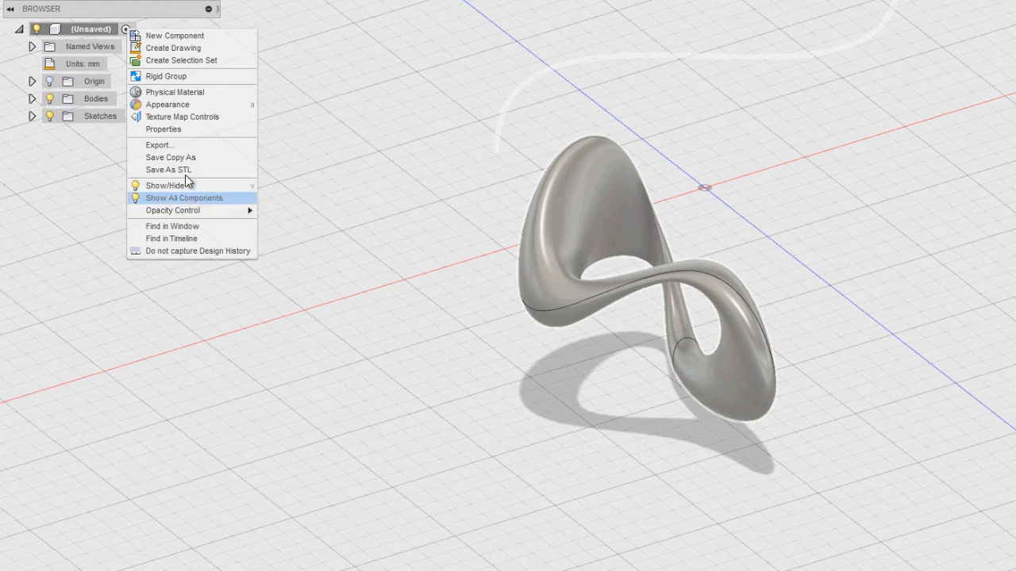
{"action": "left_click", "coordinate": [36, 133]}
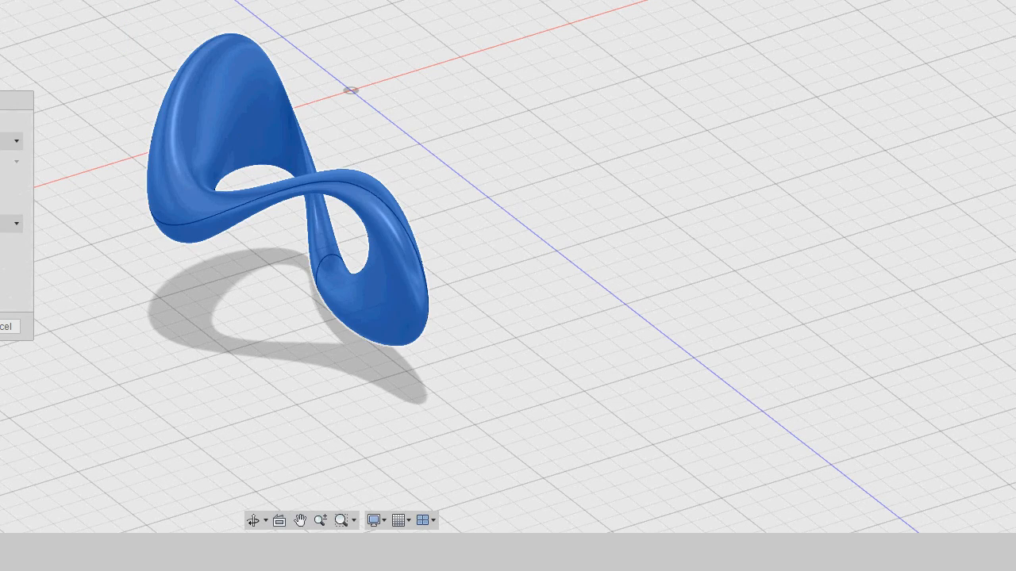
{"action": "left_click", "coordinate": [9, 225]}
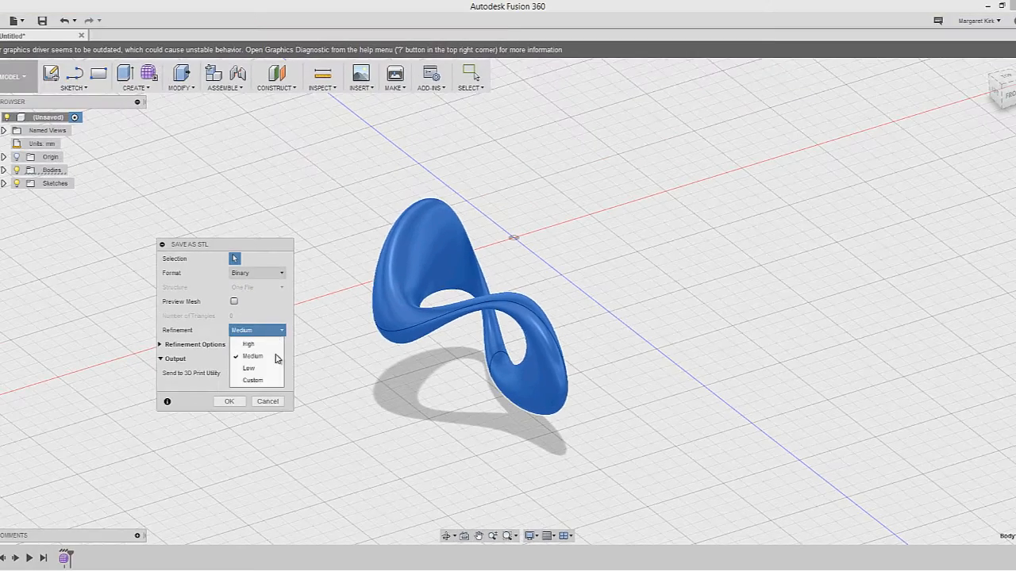
Export the loop at Medium refinement to the Desktop as model1
{"action": "left_click", "coordinate": [274, 316]}
{"action": "left_click", "coordinate": [232, 403]}
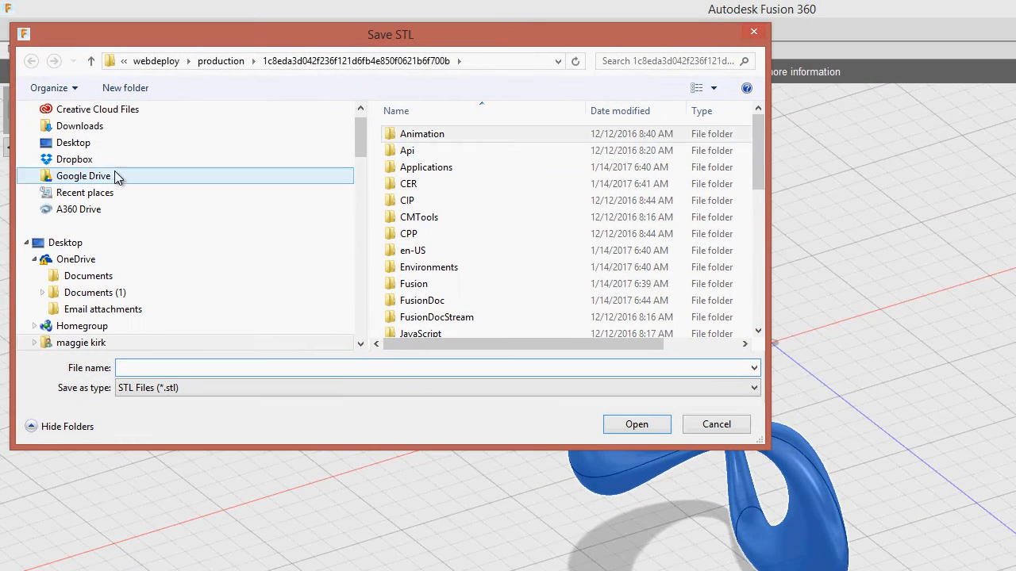
{"action": "left_click", "coordinate": [85, 146]}
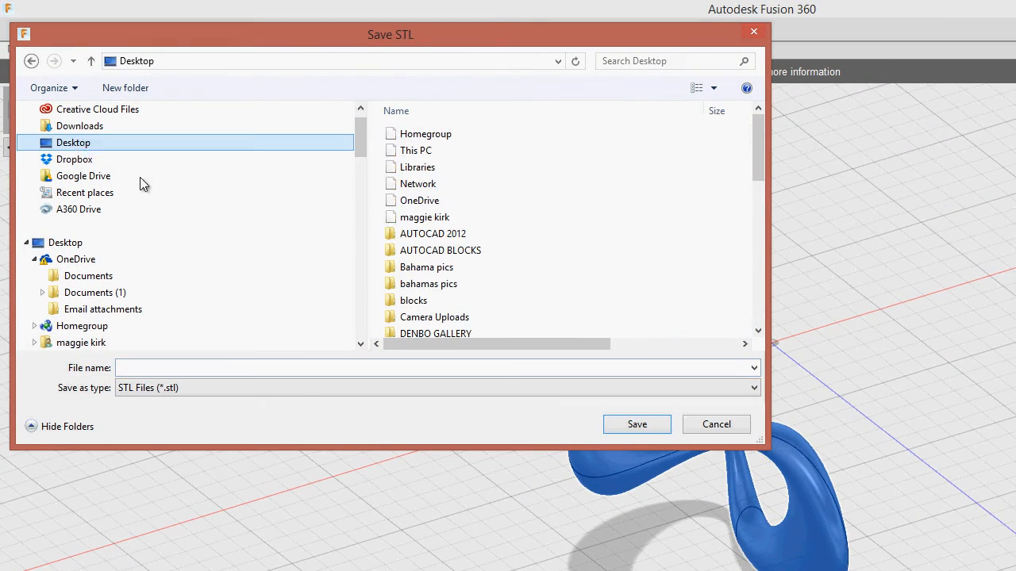
{"action": "left_click", "coordinate": [277, 369]}
{"action": "type", "text": "model"}
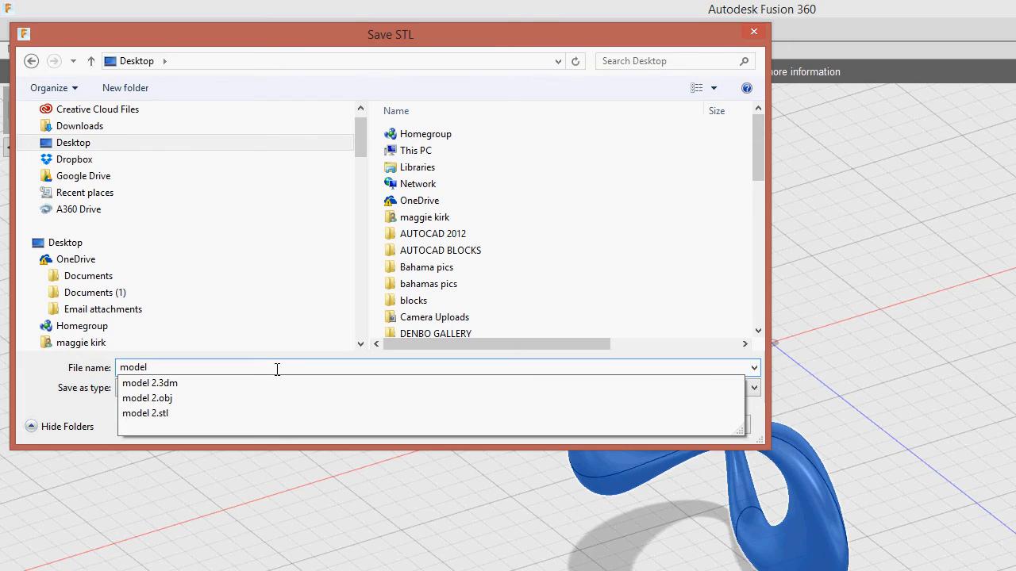
{"action": "type", "text": "1"}
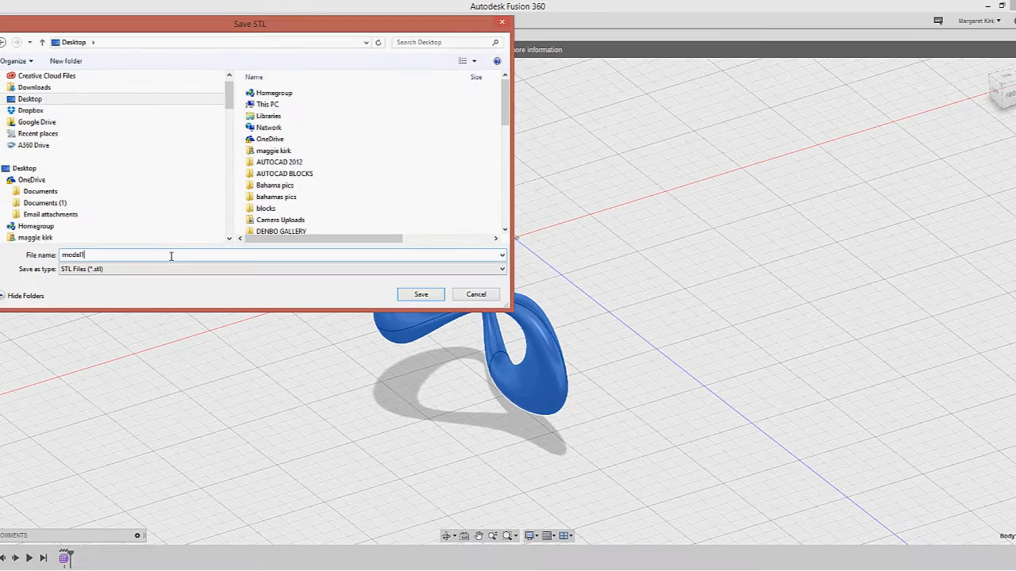
{"action": "left_click", "coordinate": [426, 296]}
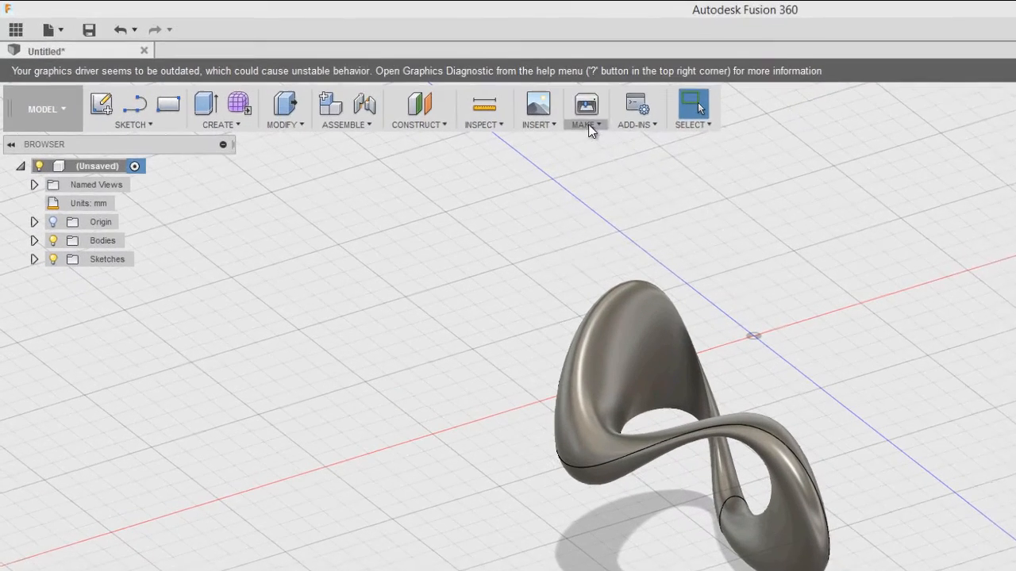
Look over the MAKE menu's 3D Print and manufacturing-quote options, then close it
{"action": "left_click", "coordinate": [587, 126]}
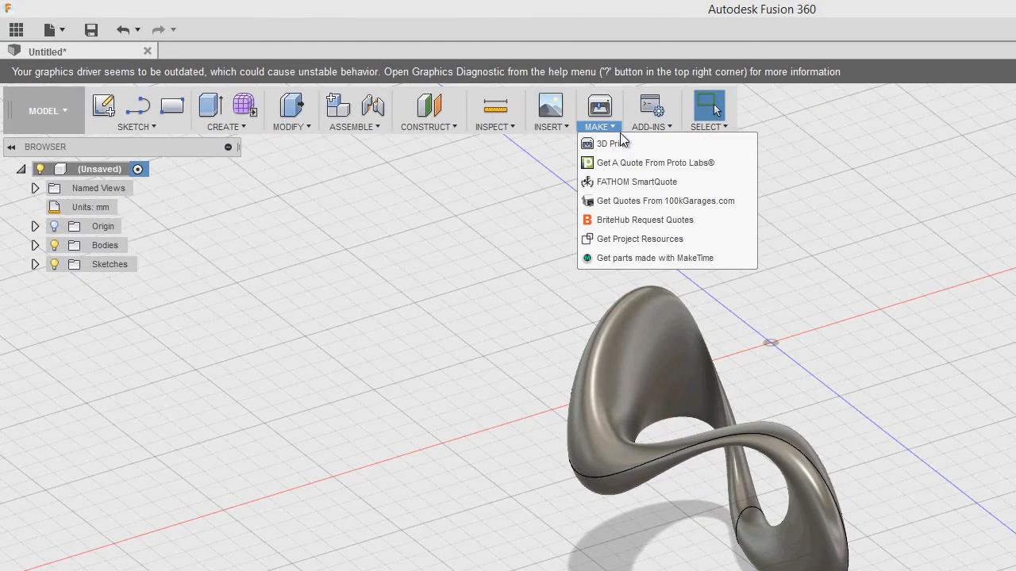
{"action": "left_click", "coordinate": [815, 269]}
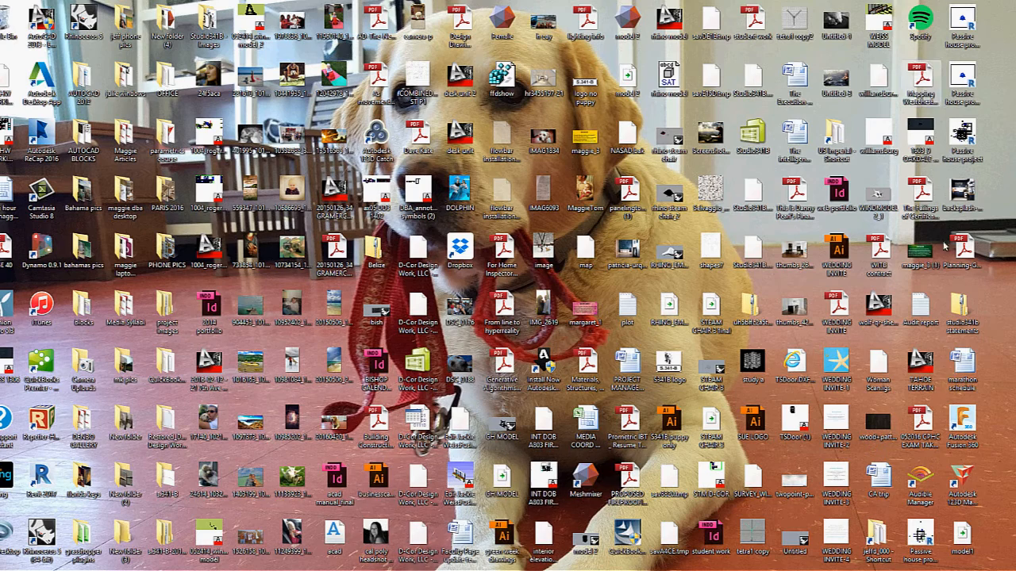
Launch 123D Make and import model1.stl from the Desktop
{"action": "double_click", "coordinate": [962, 480]}
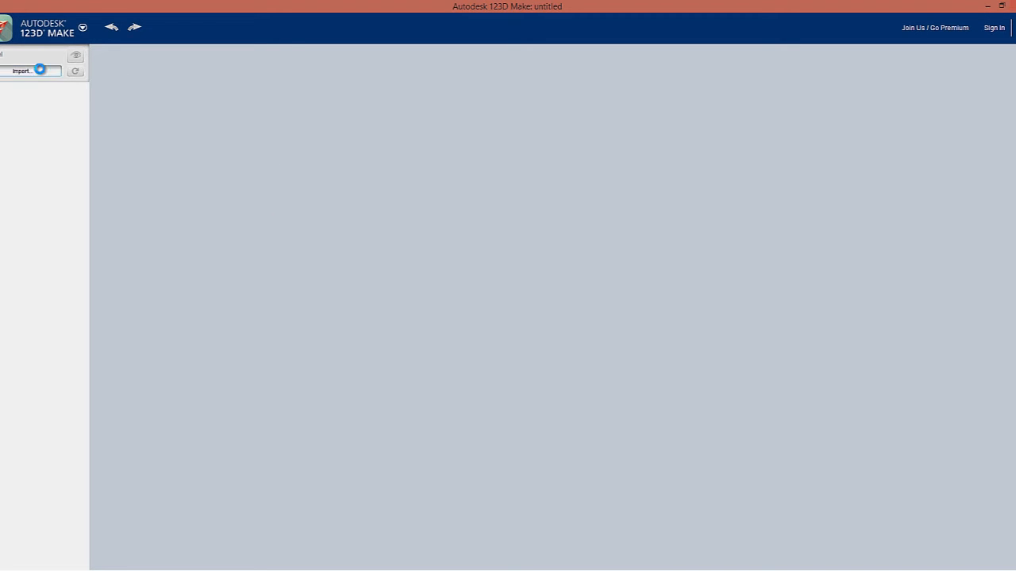
{"action": "left_click", "coordinate": [42, 73]}
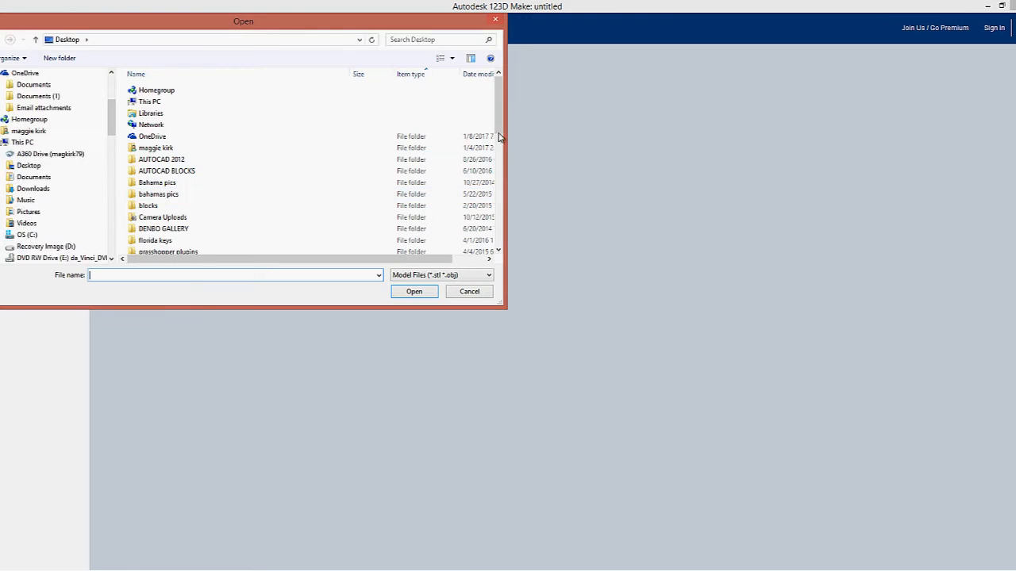
{"action": "left_click", "coordinate": [501, 222]}
{"action": "left_click", "coordinate": [499, 250]}
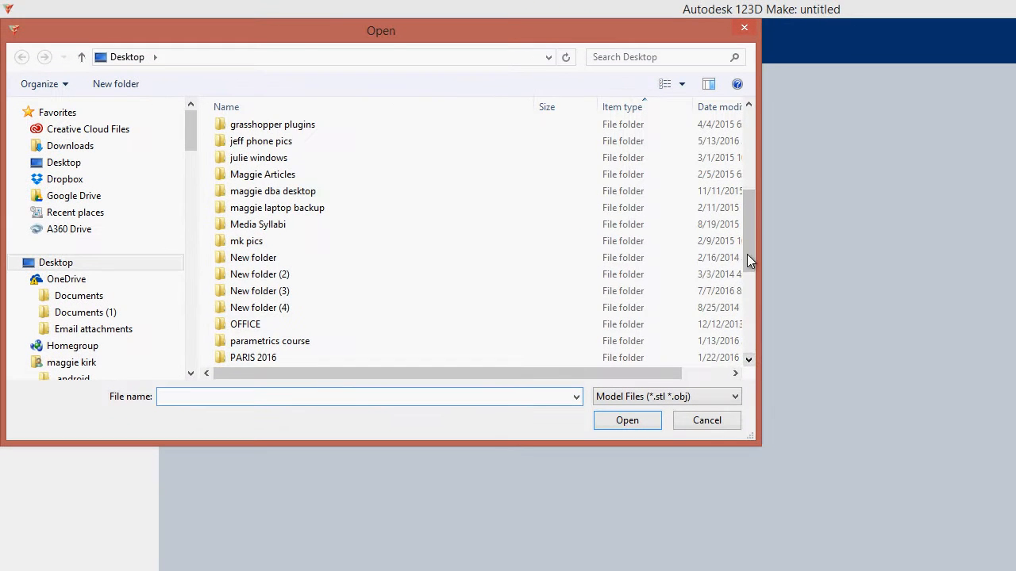
{"action": "left_click_drag", "start_coordinate": [747, 256], "coordinate": [744, 356]}
{"action": "left_click_drag", "start_coordinate": [749, 303], "coordinate": [746, 343]}
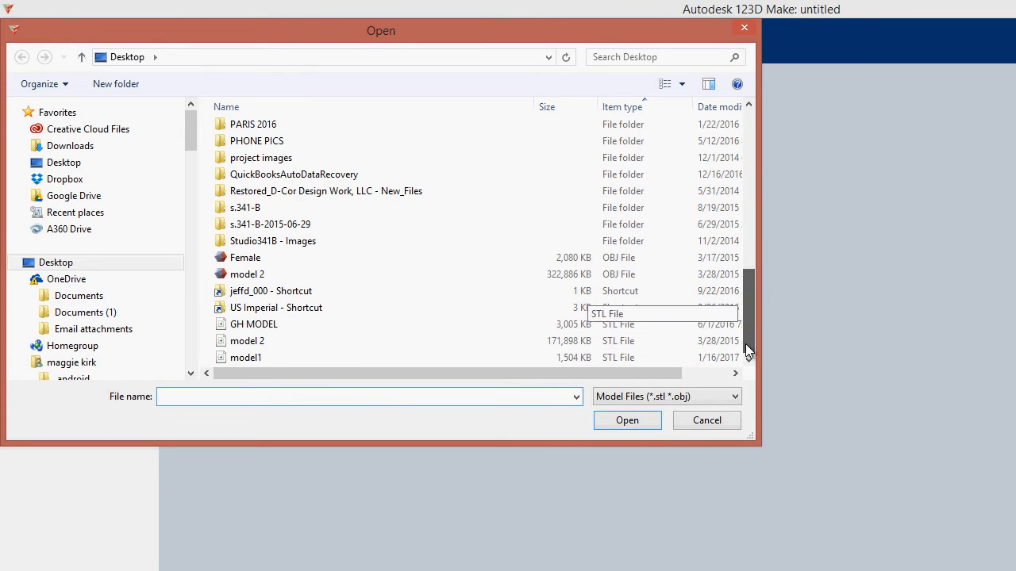
{"action": "left_click", "coordinate": [266, 358]}
{"action": "left_click", "coordinate": [635, 421]}
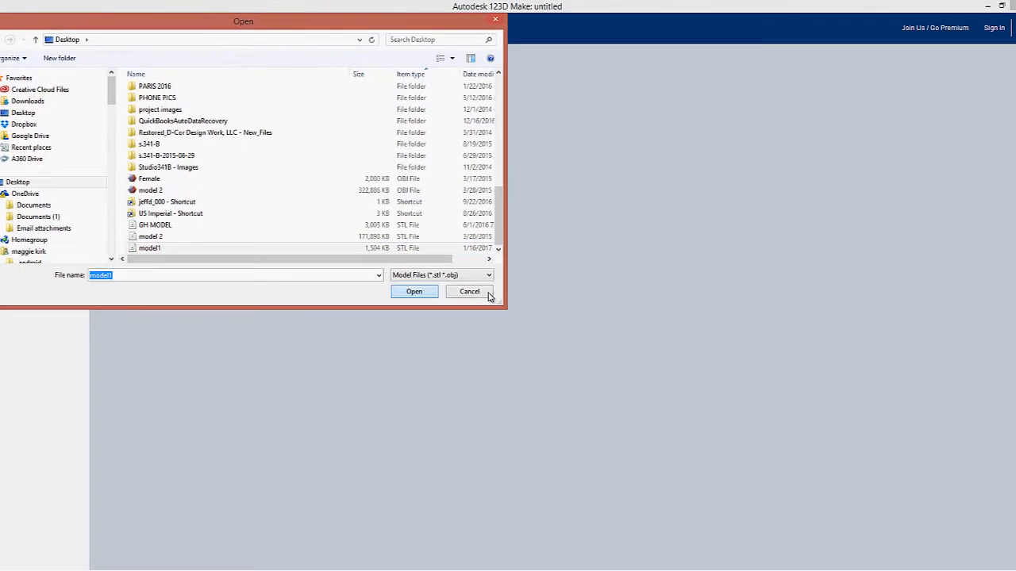
{"action": "left_click", "coordinate": [479, 293]}
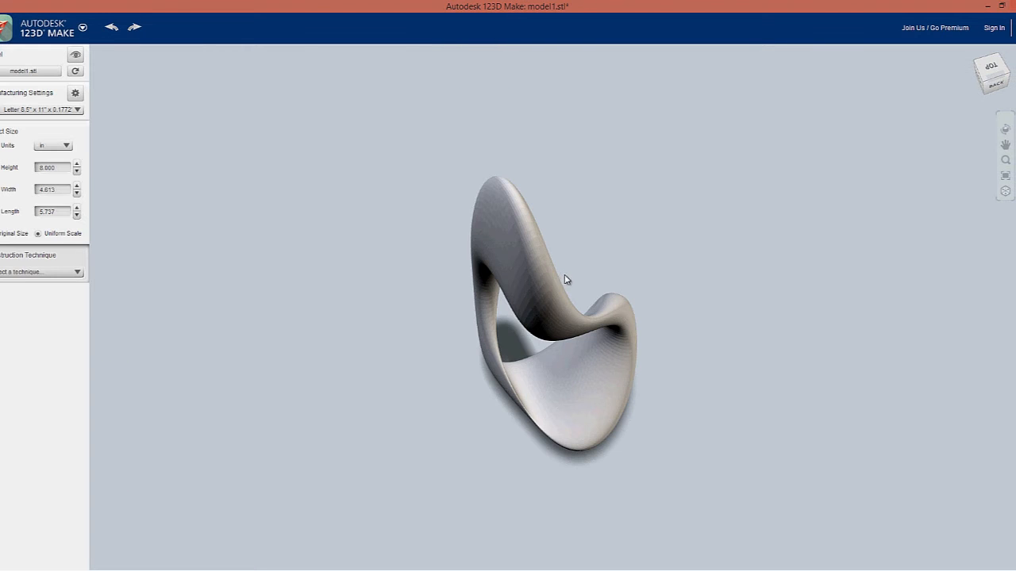
Pan and orbit the imported loop to view it from the back
{"action": "mouse_move", "coordinate": [597, 275]}
{"action": "middle_mouse_down"}
{"action": "mouse_move", "coordinate": [626, 249]}
{"action": "mouse_move", "coordinate": [591, 260]}
{"action": "middle_mouse_up"}
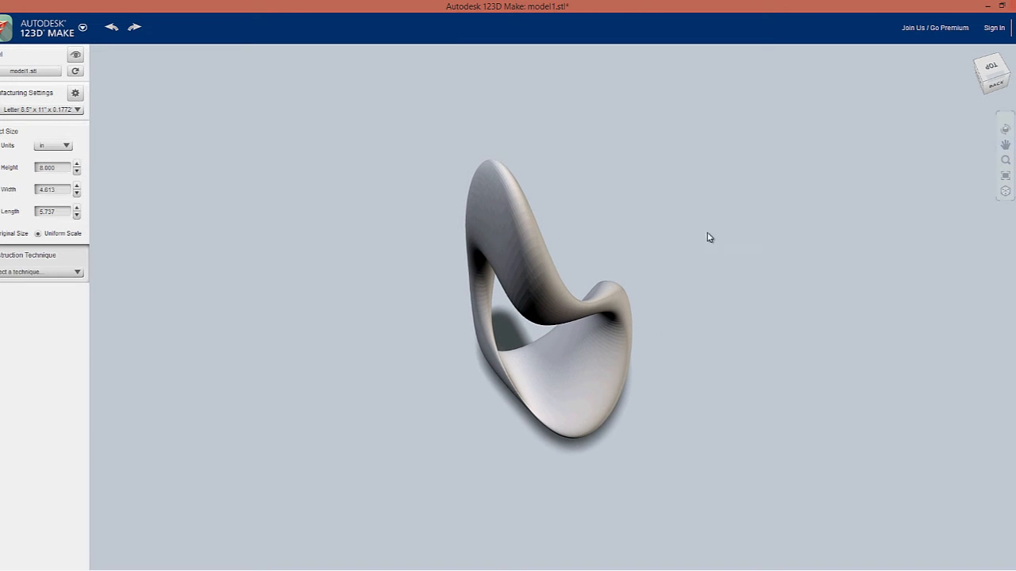
{"action": "left_click", "coordinate": [1005, 128]}
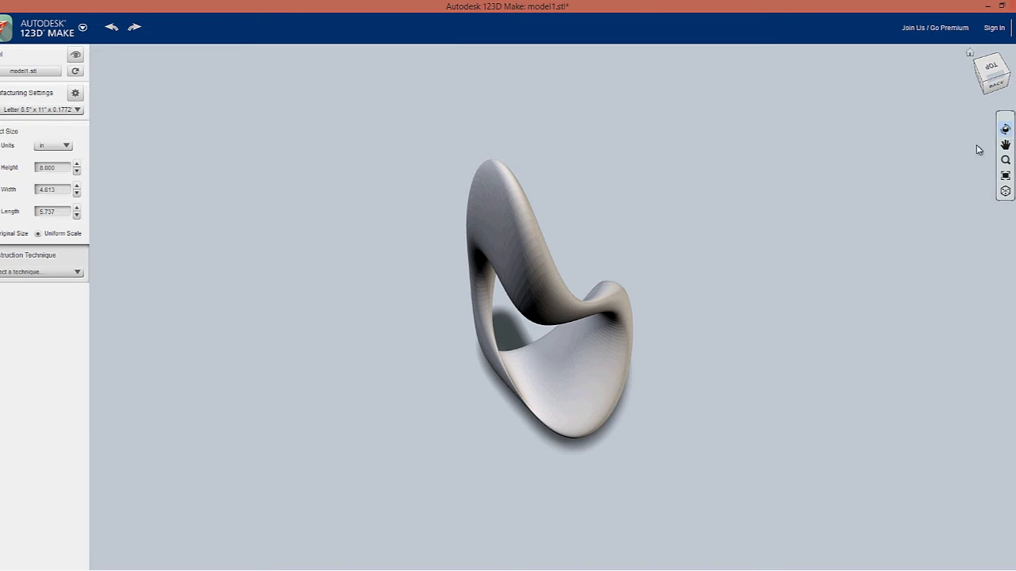
{"action": "left_click_drag", "start_coordinate": [723, 285], "coordinate": [753, 238]}
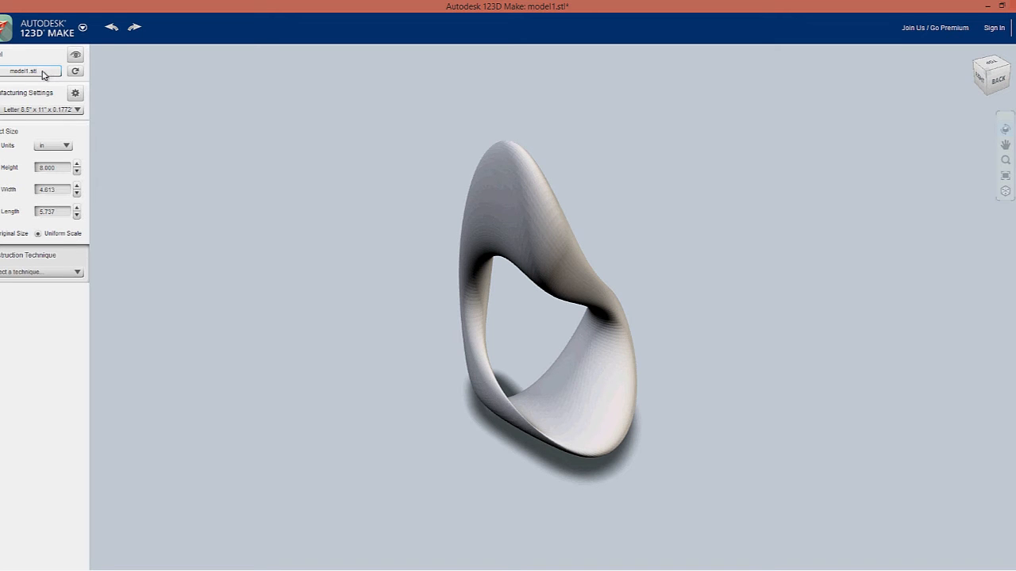
Keep the Letter 8.5" x 11" sheet size, check the 8.000 in height, and show construction techniques
{"action": "left_click", "coordinate": [76, 94]}
{"action": "left_click", "coordinate": [79, 110]}
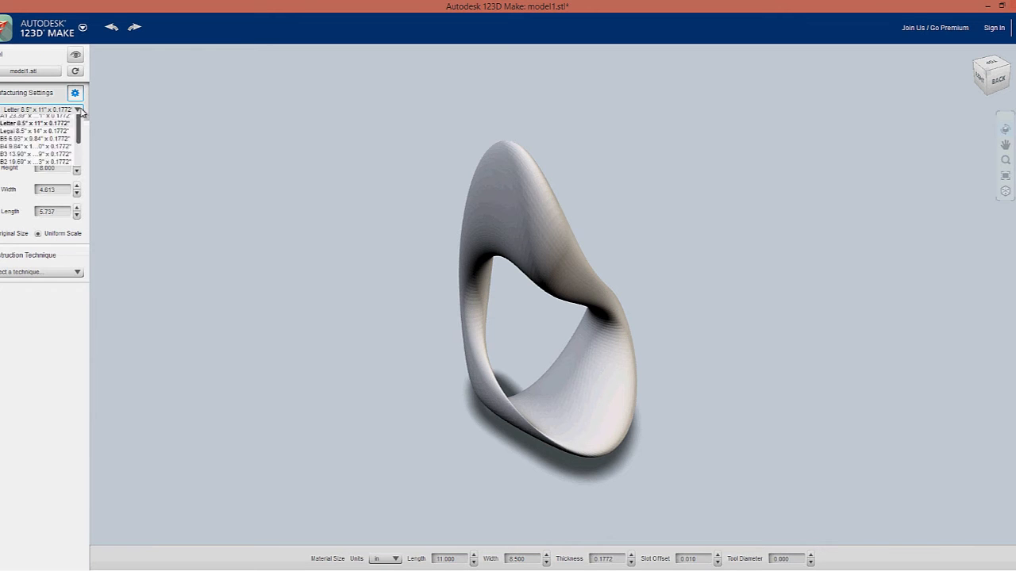
{"action": "left_click", "coordinate": [36, 317]}
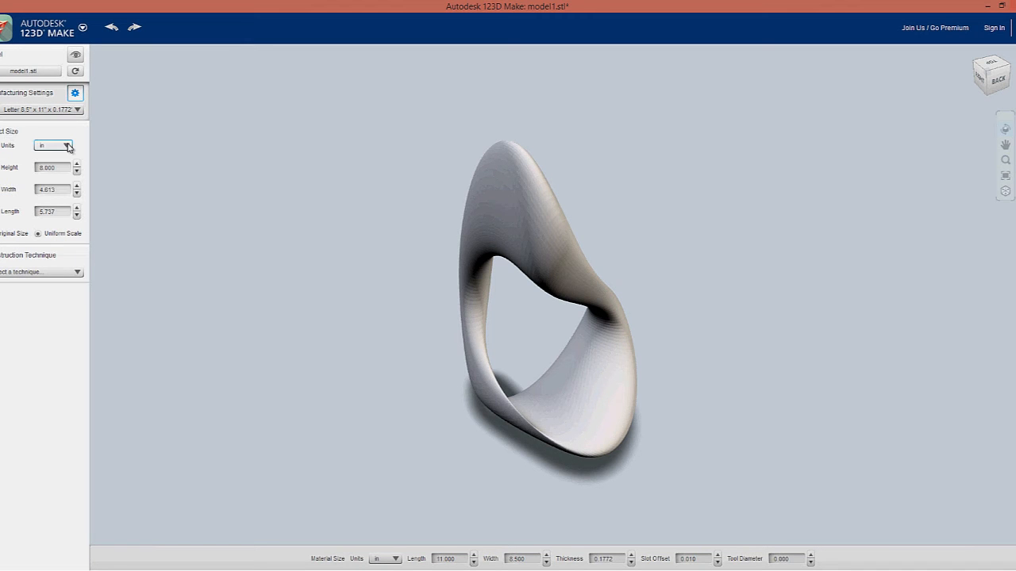
{"action": "left_click", "coordinate": [57, 167]}
{"action": "left_click", "coordinate": [35, 273]}
{"action": "left_click", "coordinate": [78, 275]}
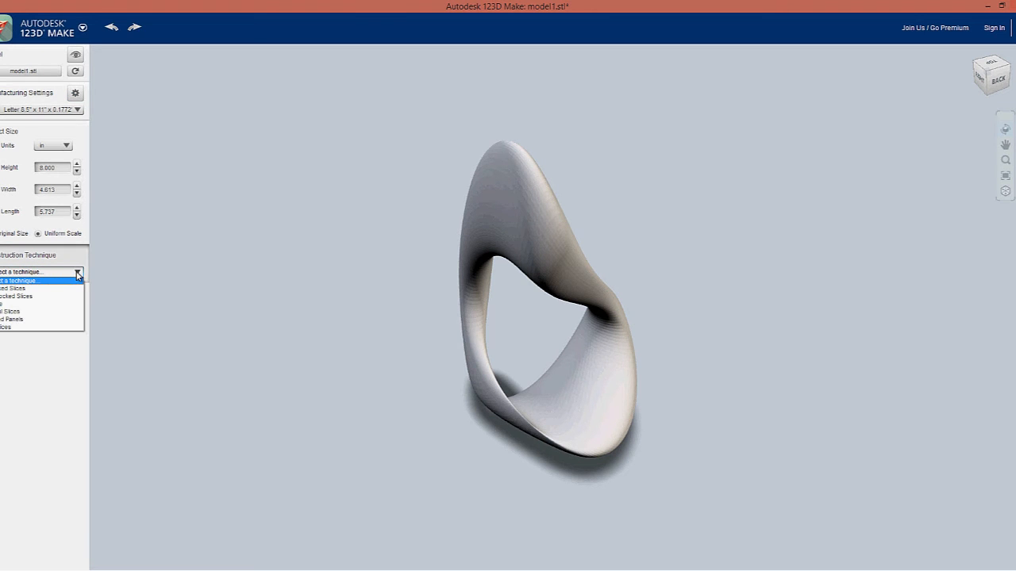
Apply Stacked Slices, preview a cut sheet, and confirm the 69-part layout has no model errors
{"action": "left_click", "coordinate": [28, 289]}
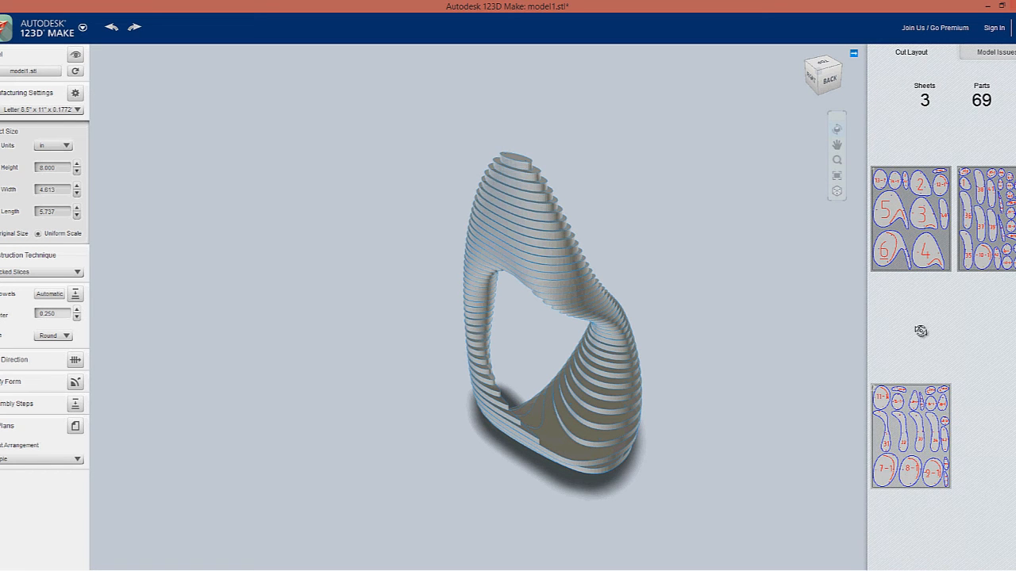
{"action": "left_click", "coordinate": [910, 245]}
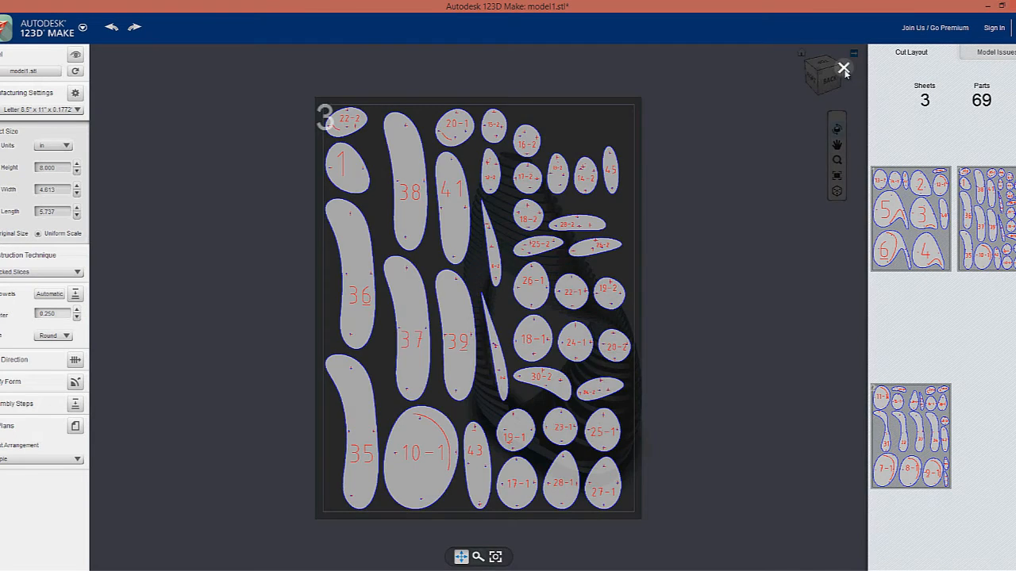
{"action": "left_click", "coordinate": [844, 69]}
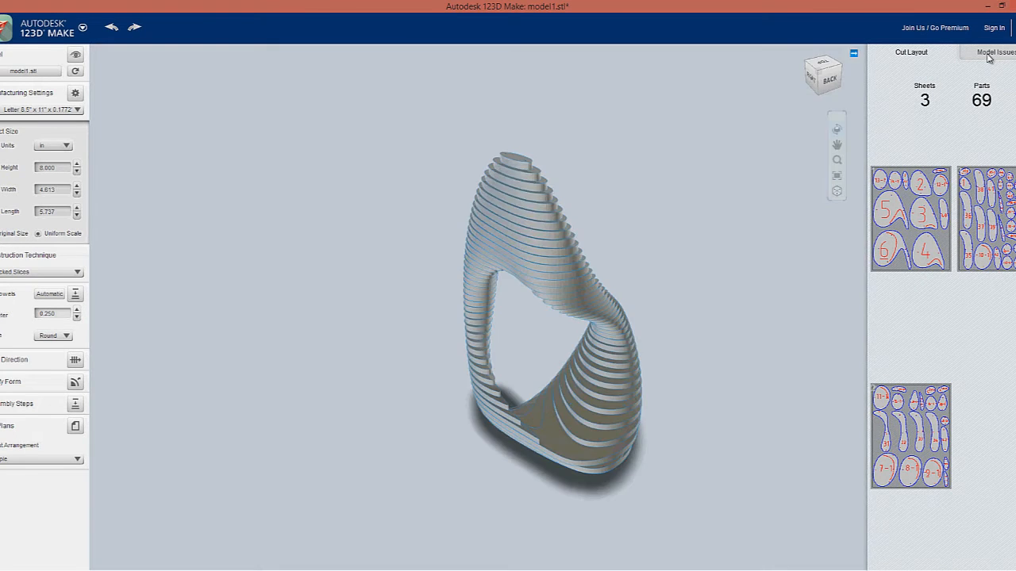
{"action": "left_click", "coordinate": [988, 56]}
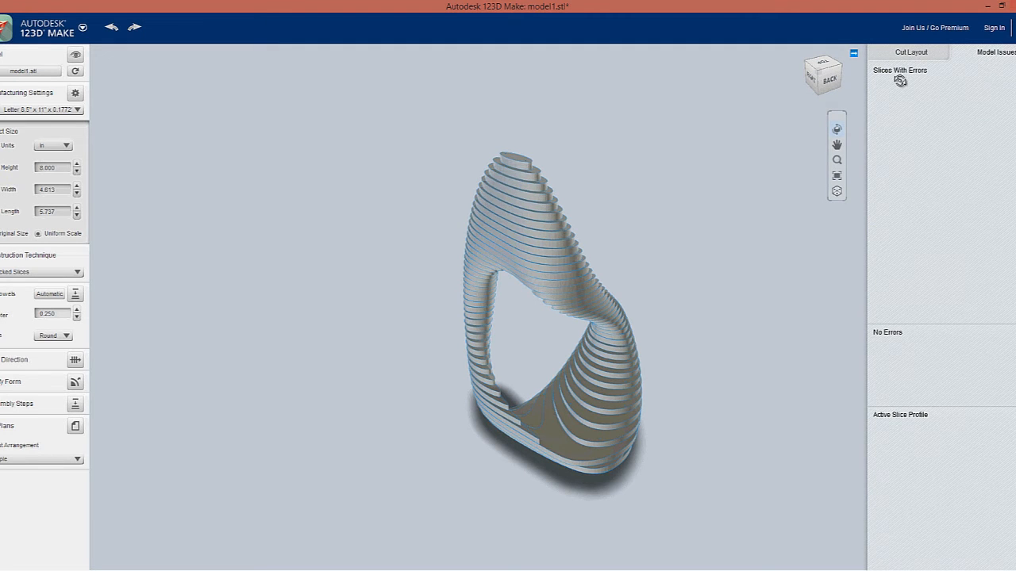
{"action": "left_click", "coordinate": [910, 52]}
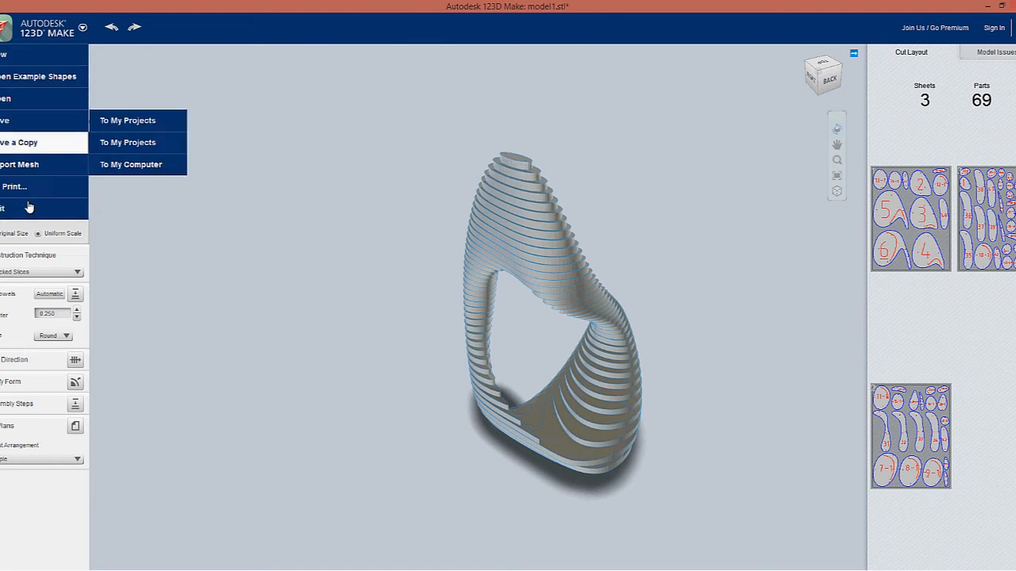
{"action": "left_click", "coordinate": [45, 272]}
{"action": "left_click", "coordinate": [73, 272]}
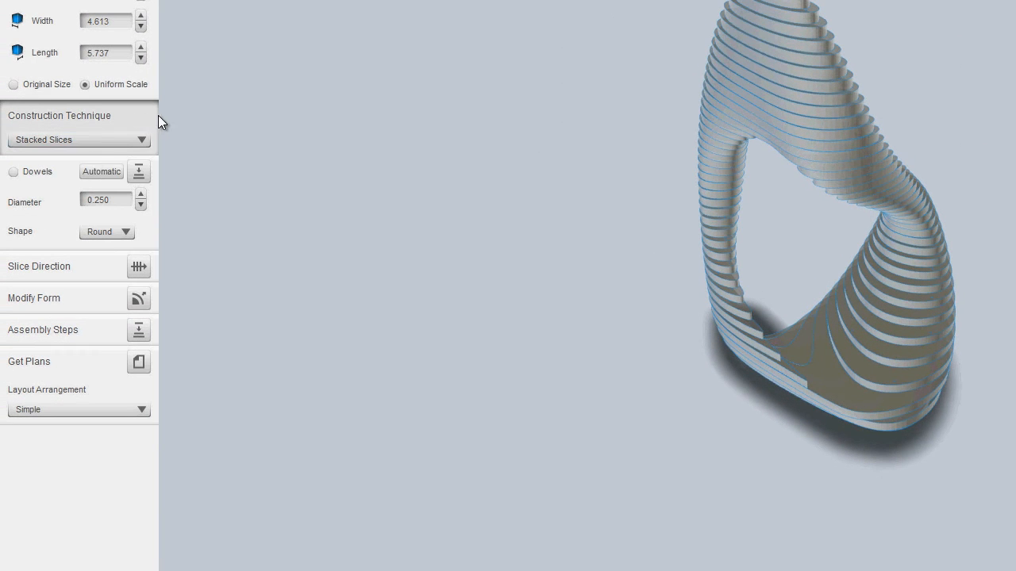
Switch to Interlocked Slices and preview the first of its 2 cut sheets
{"action": "left_click", "coordinate": [13, 172]}
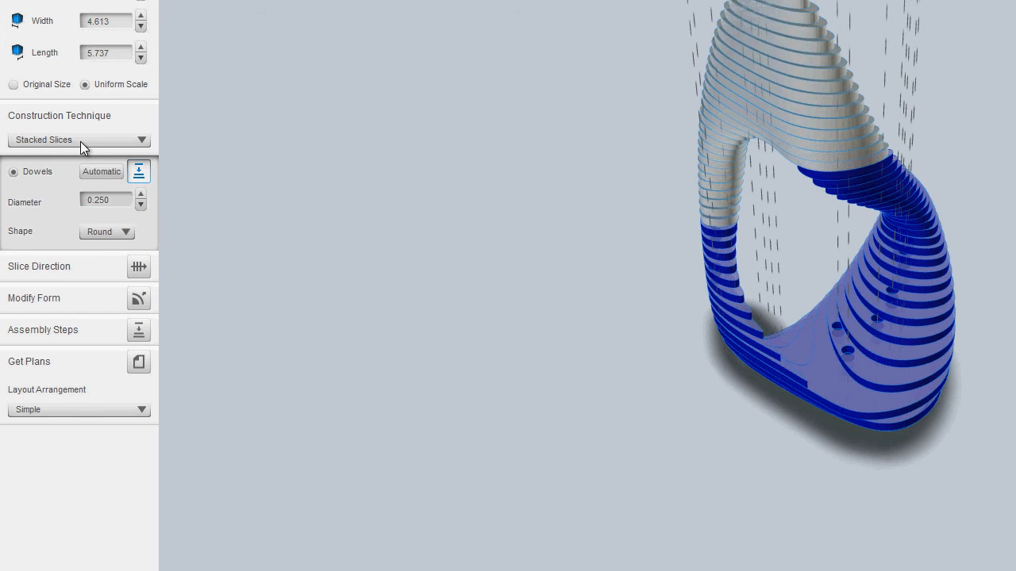
{"action": "left_click", "coordinate": [47, 143]}
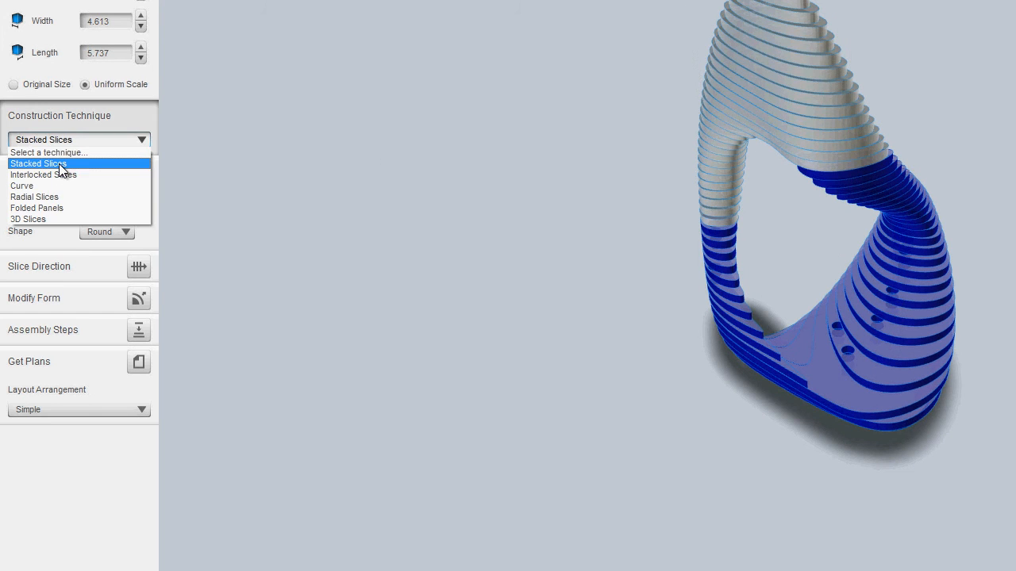
{"action": "left_click", "coordinate": [61, 173]}
{"action": "left_click_drag", "start_coordinate": [351, 174], "coordinate": [580, 252]}
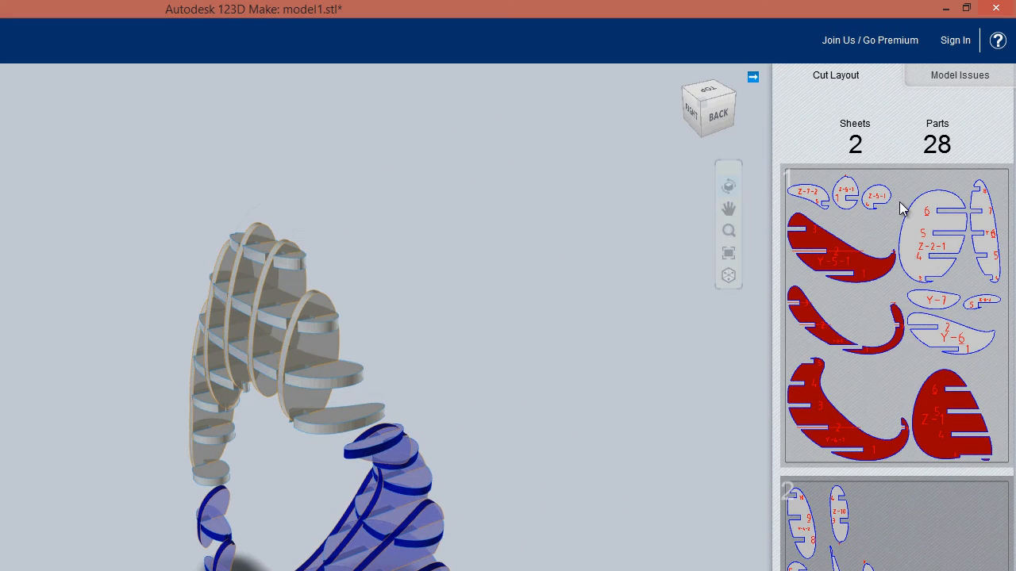
{"action": "left_click", "coordinate": [860, 216]}
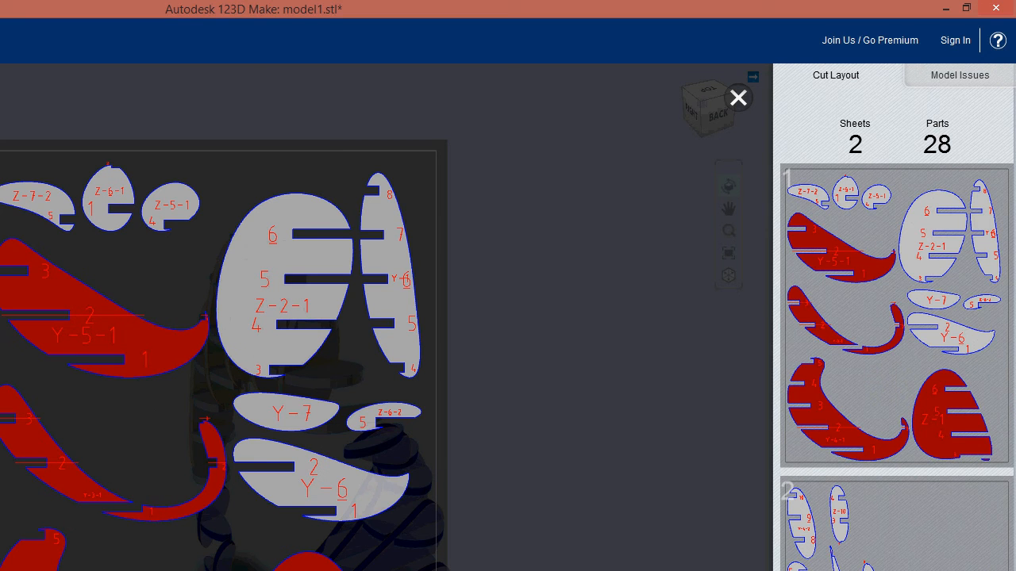
{"action": "left_click", "coordinate": [738, 98]}
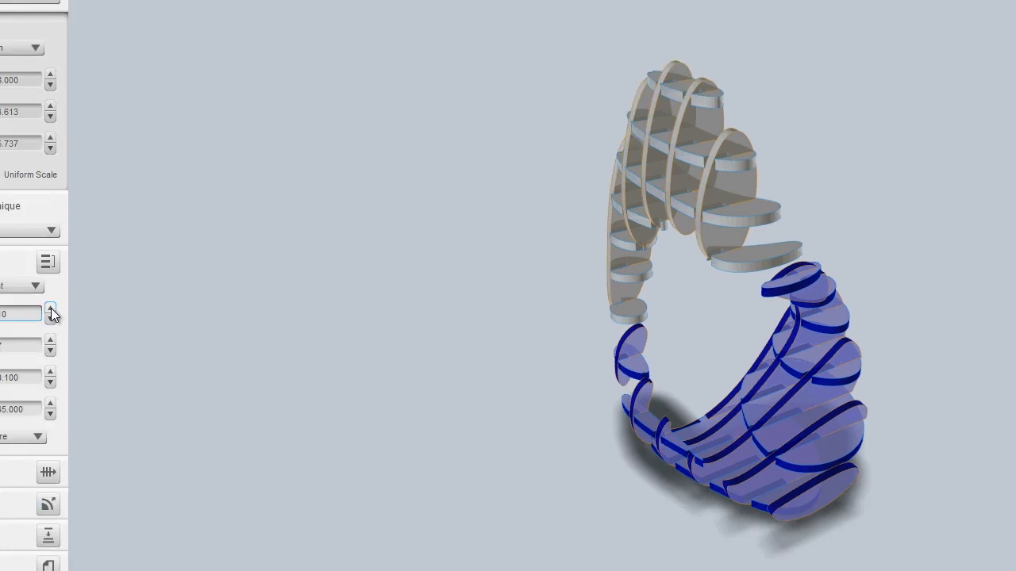
Set the 1st Axis to 22 slices and rotate the slice direction, giving 46 parts on 3 sheets
{"action": "left_click", "coordinate": [50, 309]}
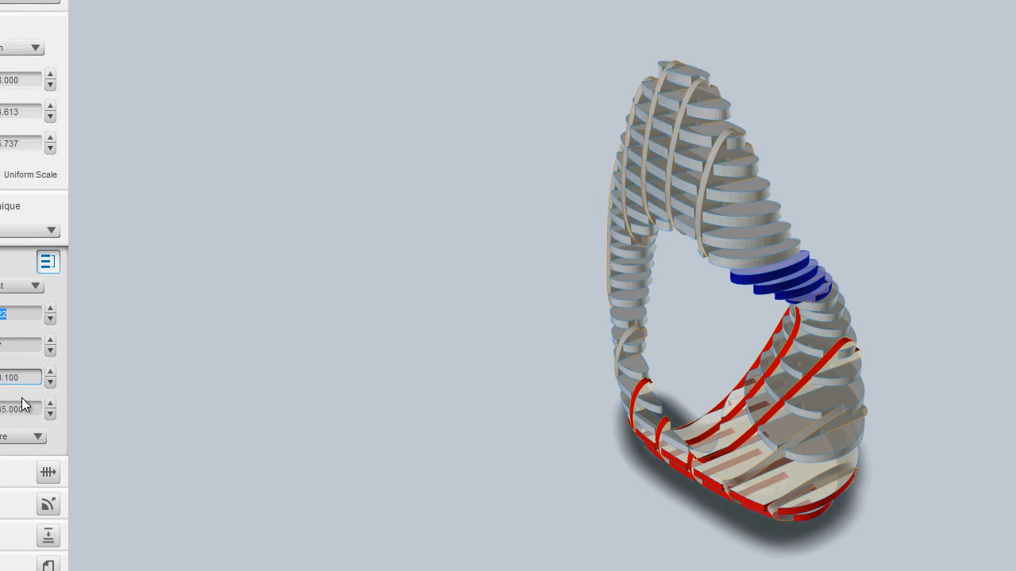
{"action": "left_click", "coordinate": [48, 472]}
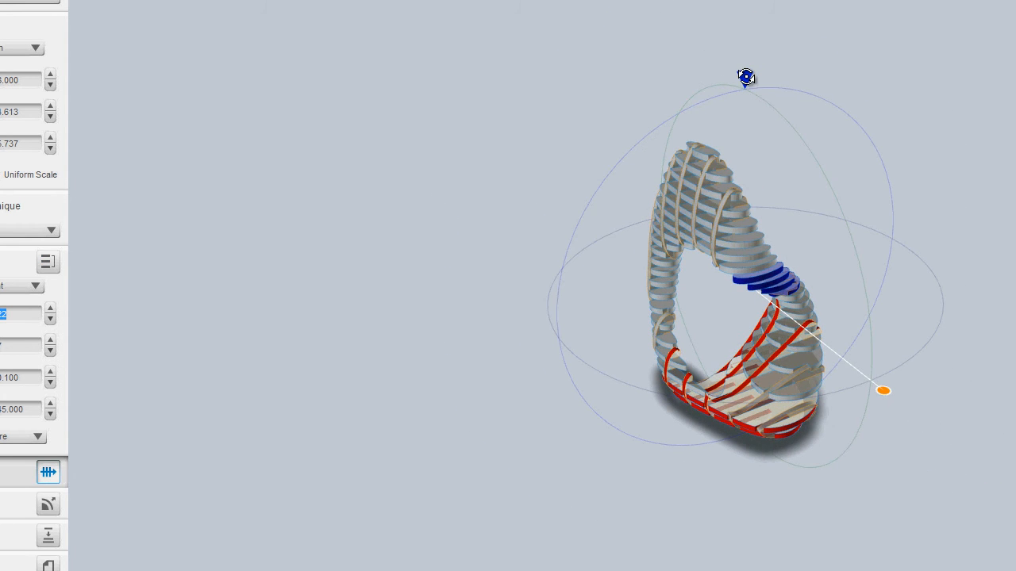
{"action": "left_click_drag", "start_coordinate": [735, 80], "coordinate": [694, 91]}
{"action": "left_click_drag", "start_coordinate": [831, 425], "coordinate": [889, 413]}
{"action": "left_click_drag", "start_coordinate": [609, 173], "coordinate": [560, 224]}
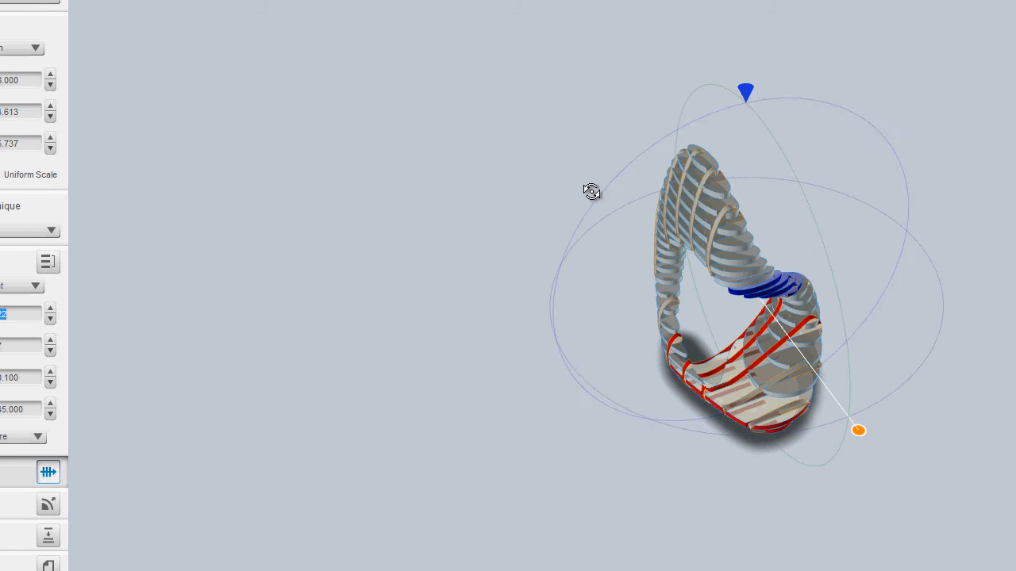
{"action": "left_click_drag", "start_coordinate": [598, 190], "coordinate": [666, 139]}
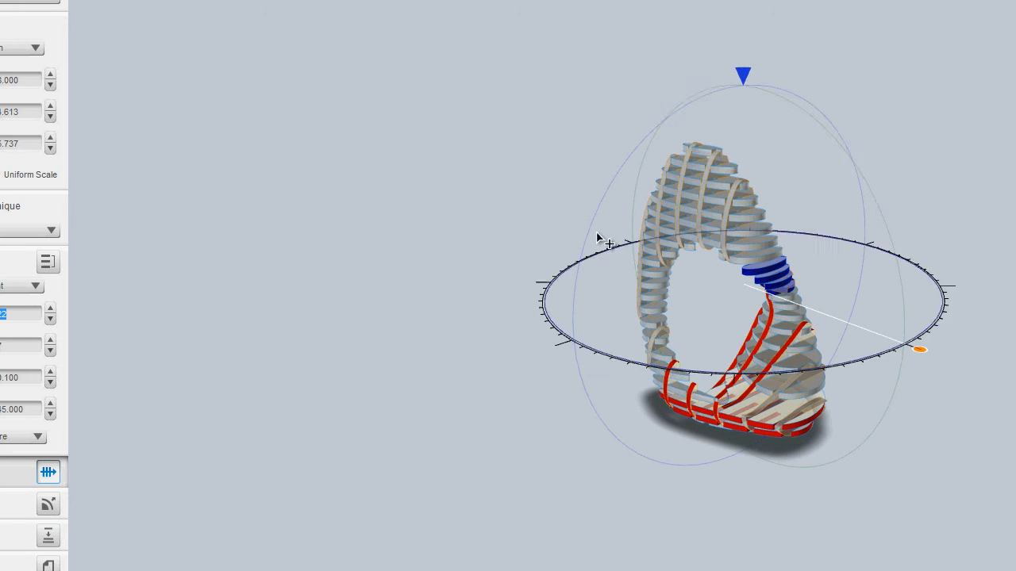
{"action": "left_click_drag", "start_coordinate": [576, 245], "coordinate": [630, 322]}
{"action": "left_click_drag", "start_coordinate": [953, 338], "coordinate": [901, 346]}
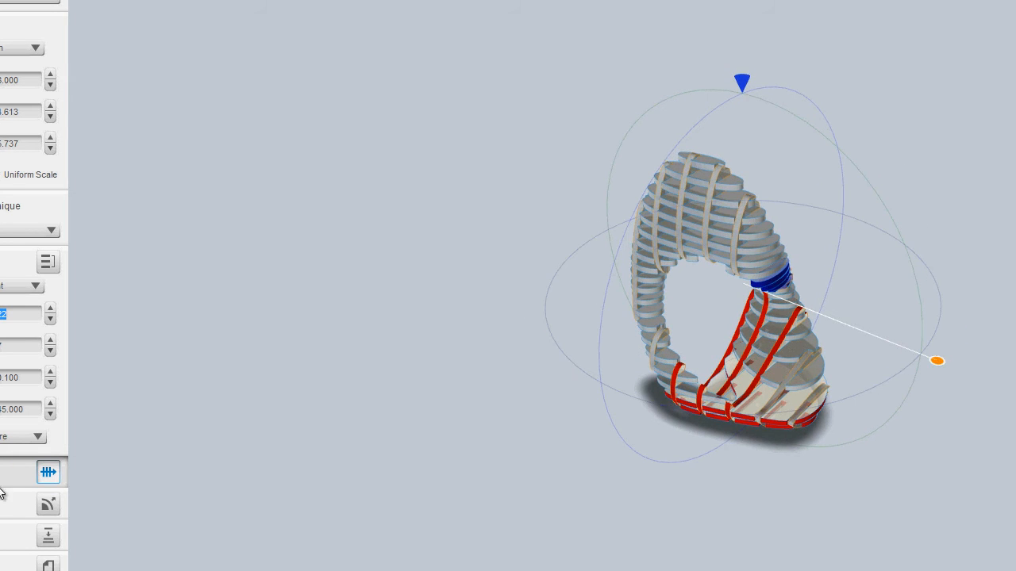
{"action": "left_click", "coordinate": [50, 507]}
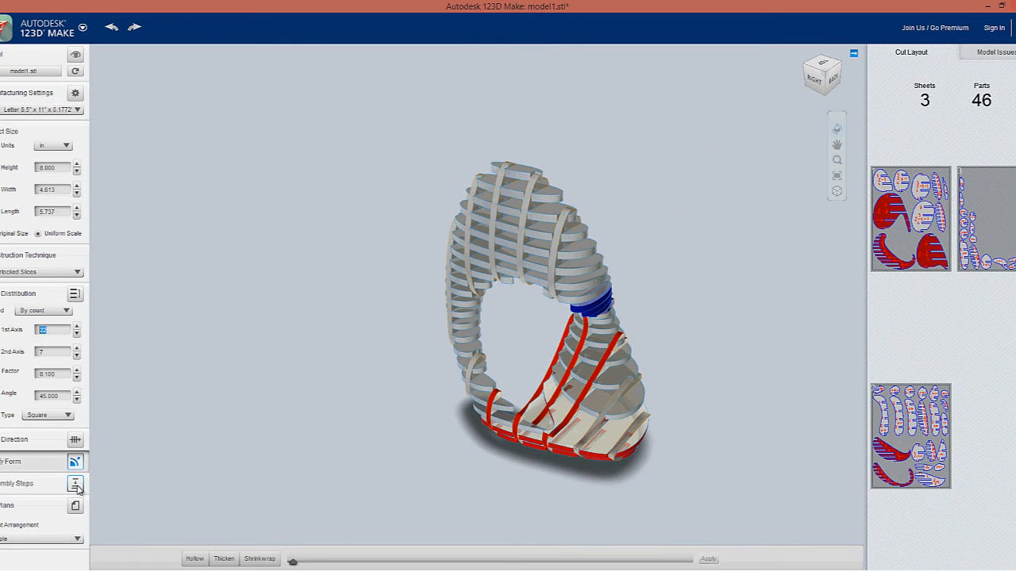
Show the 3-sheet cut plans for the 22 × 7 interlocked slices, keeping EPS as file type
{"action": "left_click", "coordinate": [79, 483]}
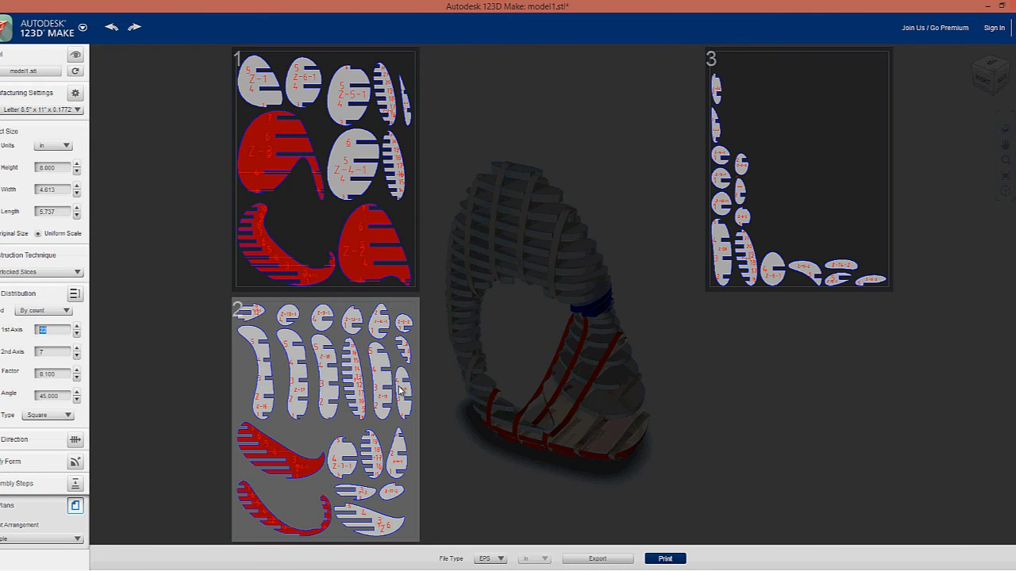
{"action": "left_click", "coordinate": [503, 560]}
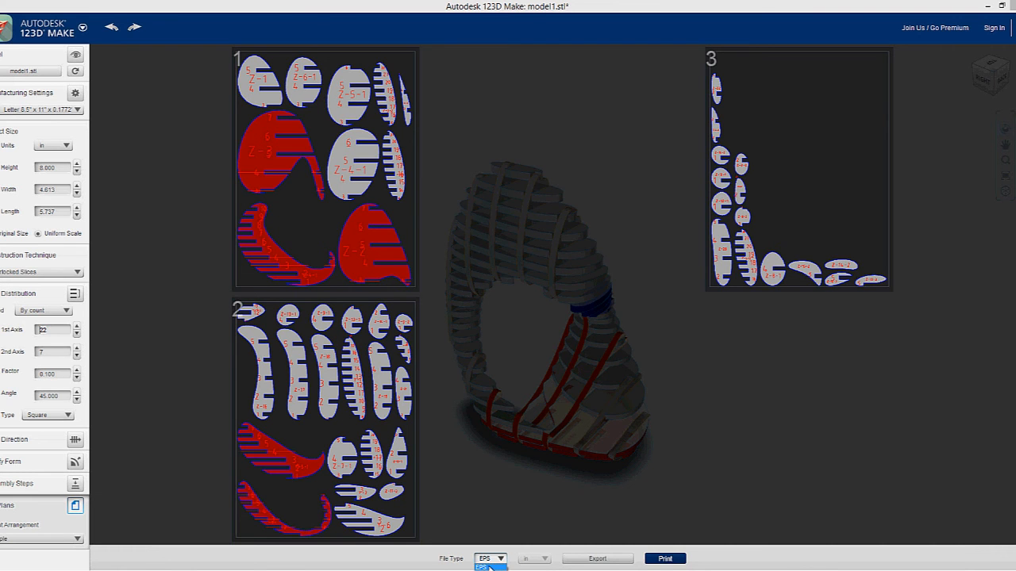
{"action": "left_click", "coordinate": [791, 561]}
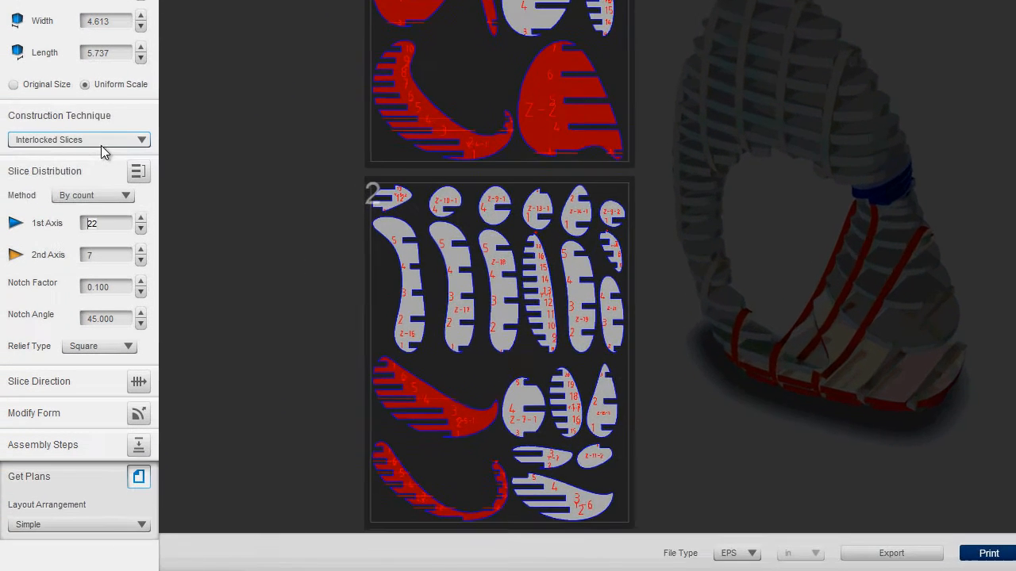
Try the Curve technique and orbit to inspect it, then switch to Radial Slices
{"action": "left_click", "coordinate": [50, 272]}
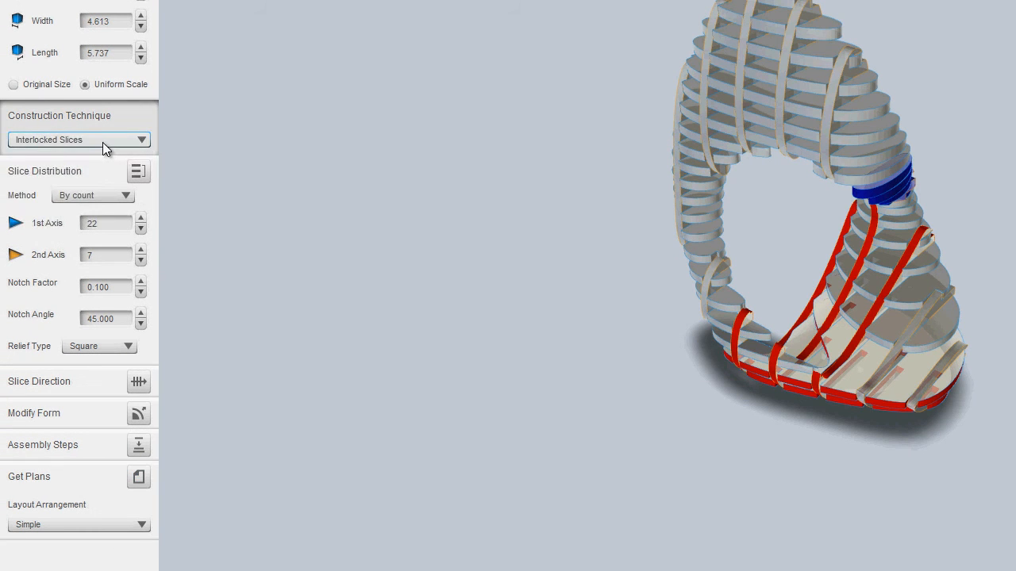
{"action": "left_click", "coordinate": [102, 143]}
{"action": "left_click", "coordinate": [102, 187]}
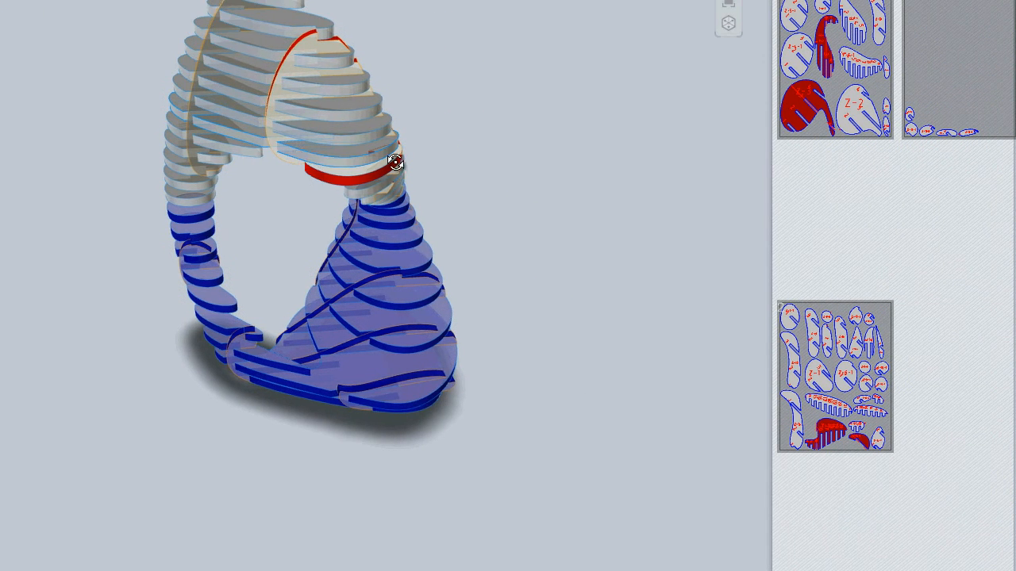
{"action": "left_click_drag", "start_coordinate": [395, 162], "coordinate": [434, 119]}
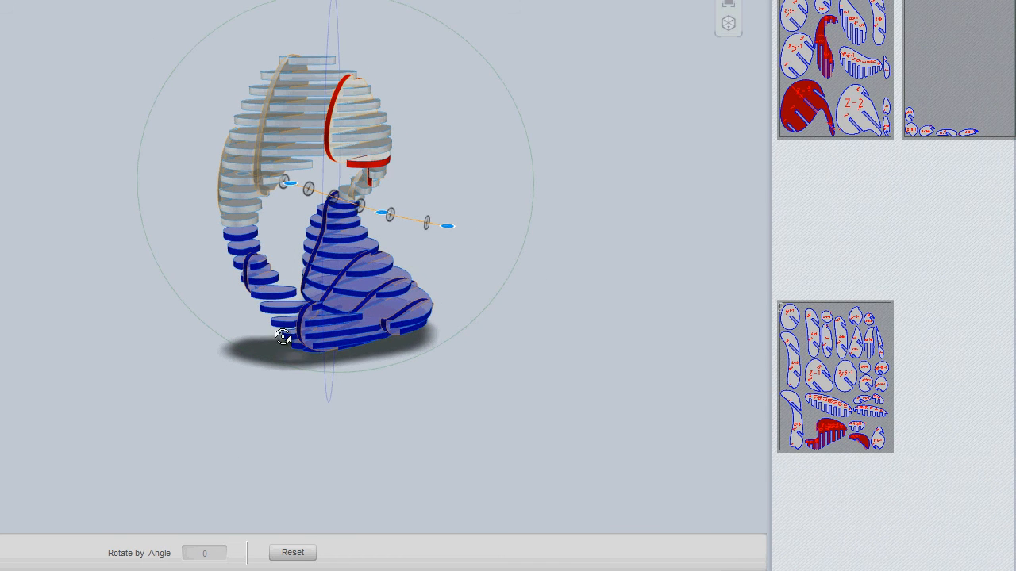
{"action": "left_click_drag", "start_coordinate": [451, 230], "coordinate": [223, 145]}
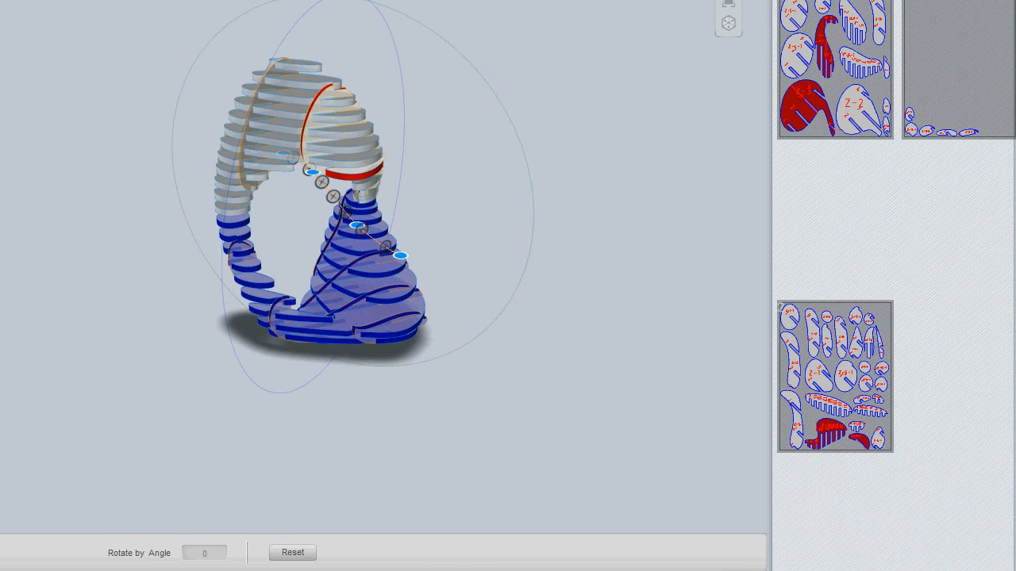
{"action": "left_click", "coordinate": [52, 273]}
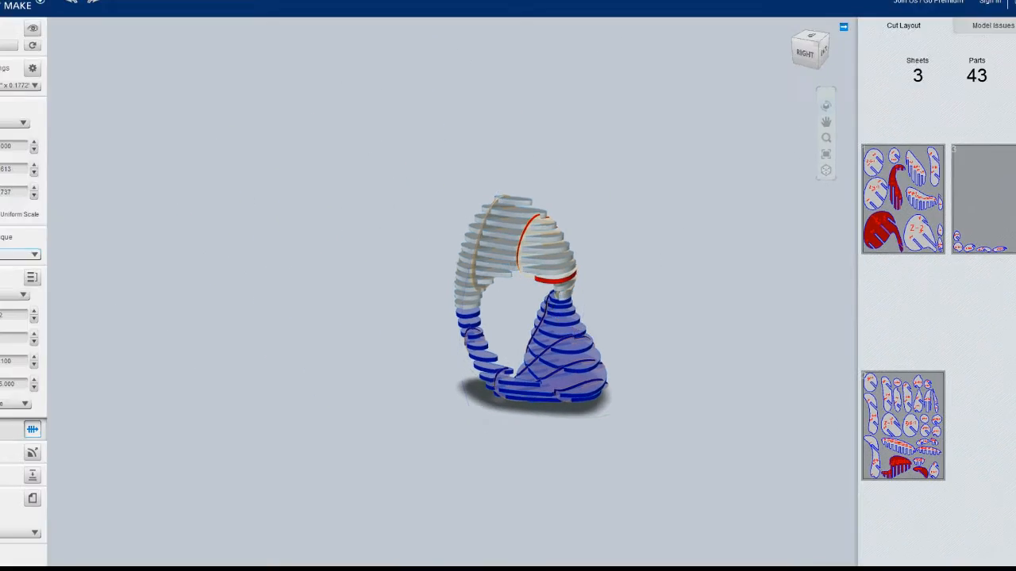
{"action": "left_click", "coordinate": [29, 312]}
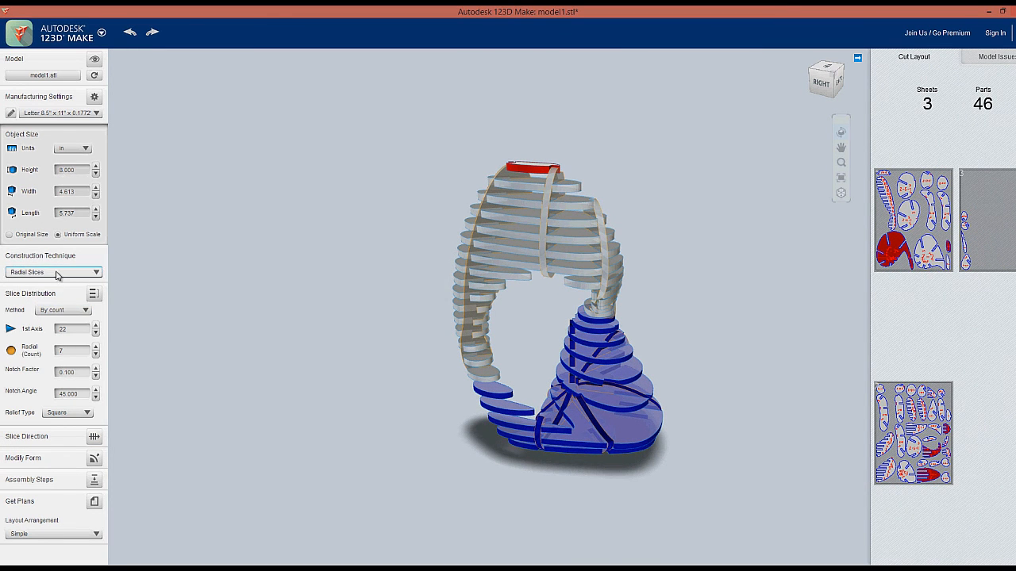
Preview Folded Panels and its first cut sheet, then switch the loop to 3D Slices
{"action": "left_click", "coordinate": [54, 272]}
{"action": "left_click", "coordinate": [38, 320]}
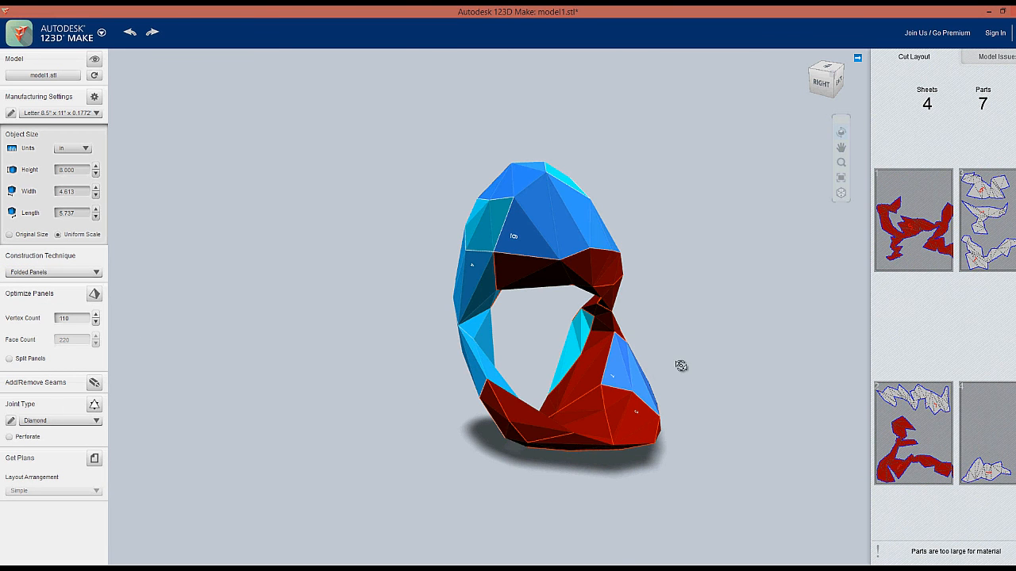
{"action": "left_click_drag", "start_coordinate": [608, 368], "coordinate": [640, 370]}
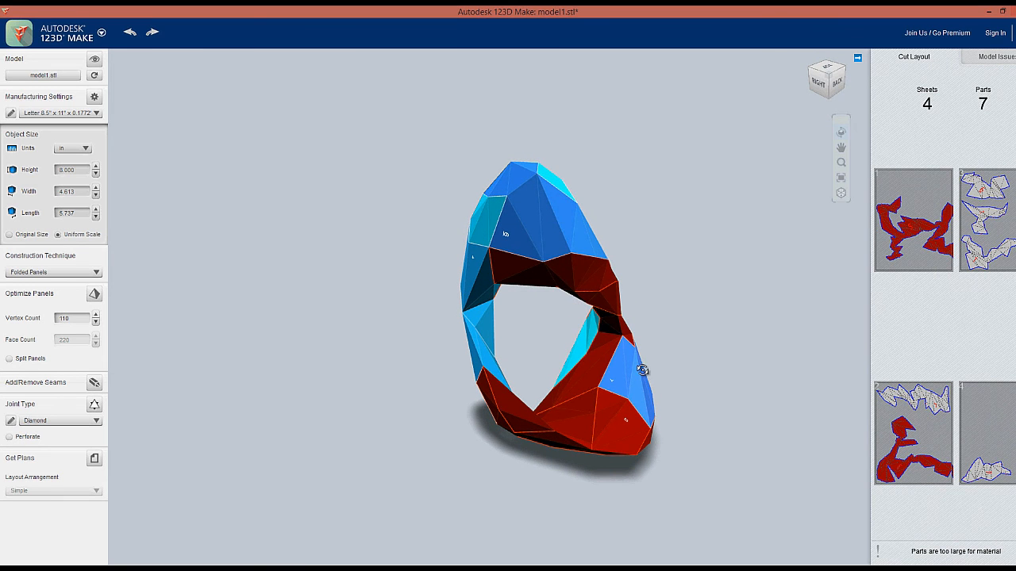
{"action": "left_click", "coordinate": [938, 226]}
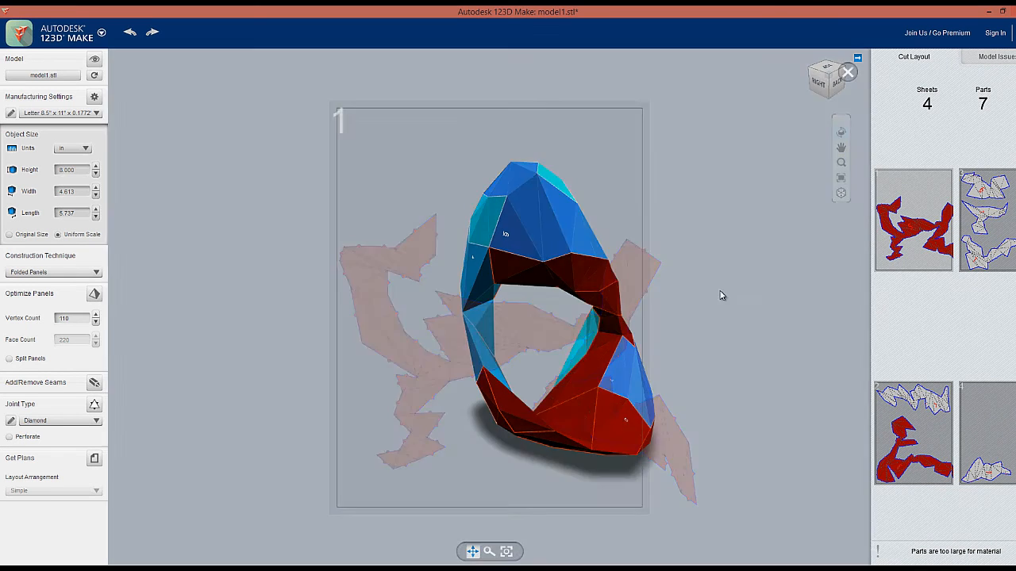
{"action": "left_click", "coordinate": [848, 72]}
{"action": "left_click", "coordinate": [45, 275]}
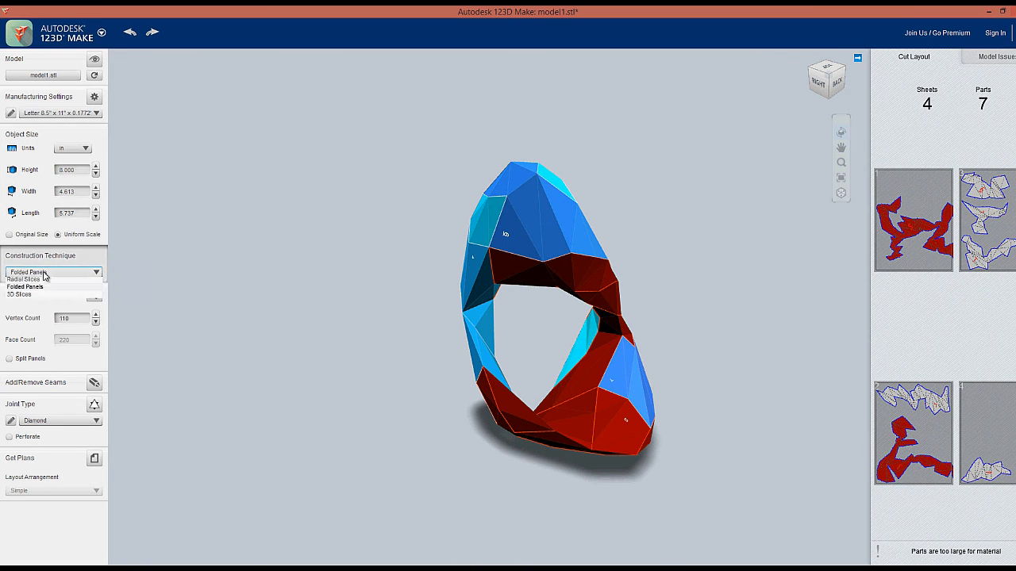
{"action": "left_click", "coordinate": [45, 326]}
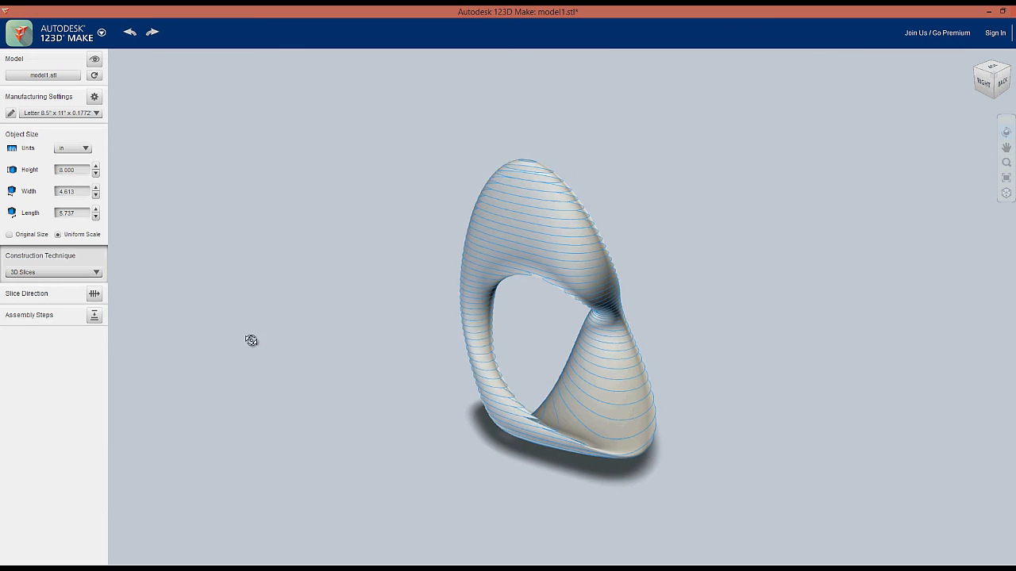
Orbit and tilt to view the top of the 3D-sliced loop, then open the 123D MAKE application menu
{"action": "mouse_move", "coordinate": [391, 334]}
{"action": "left_mouse_down"}
{"action": "mouse_move", "coordinate": [622, 333]}
{"action": "mouse_move", "coordinate": [415, 328]}
{"action": "mouse_move", "coordinate": [399, 290]}
{"action": "mouse_move", "coordinate": [390, 324]}
{"action": "left_mouse_up"}
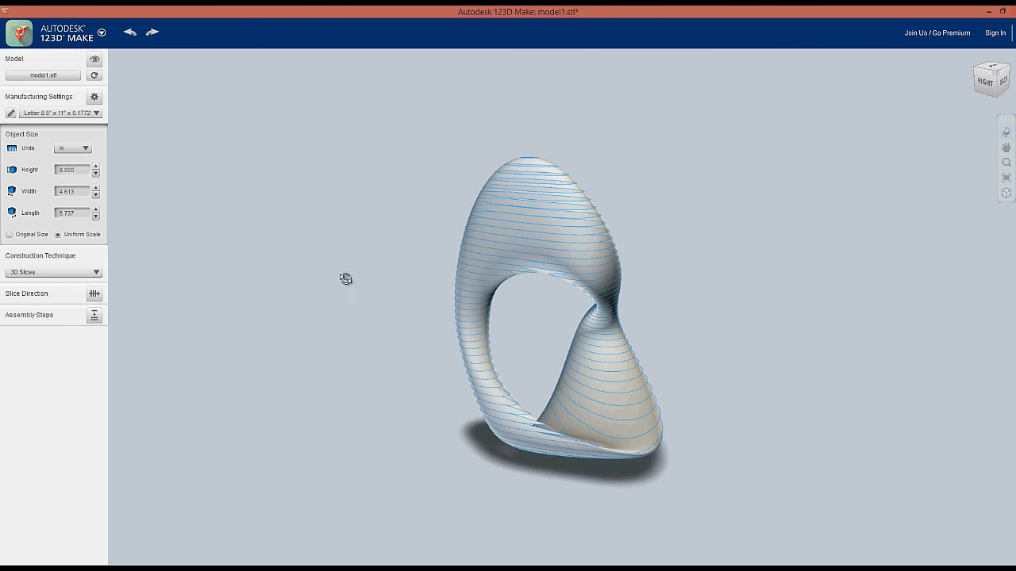
{"action": "left_click_drag", "start_coordinate": [345, 130], "coordinate": [349, 139]}
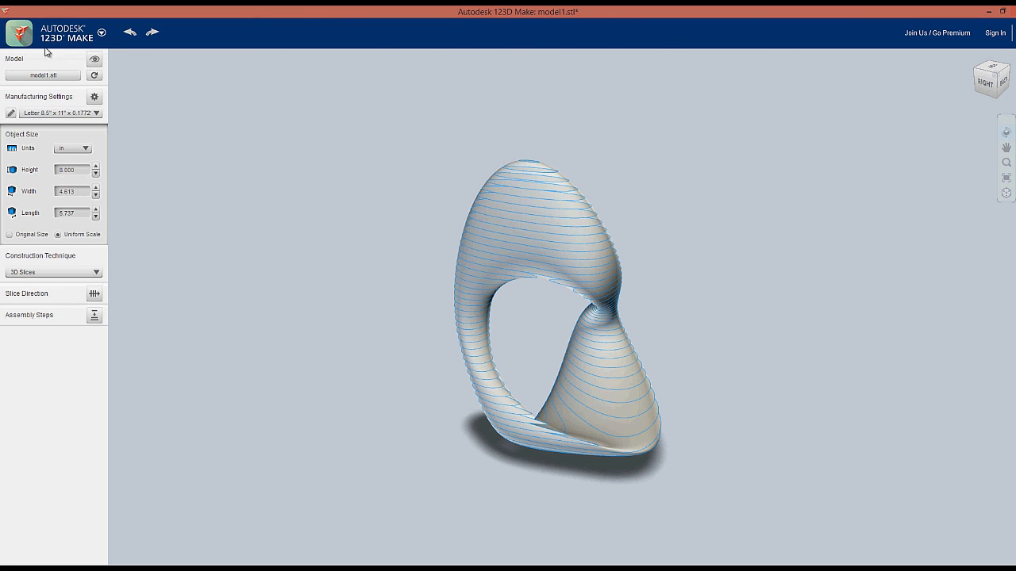
{"action": "left_click", "coordinate": [77, 42]}
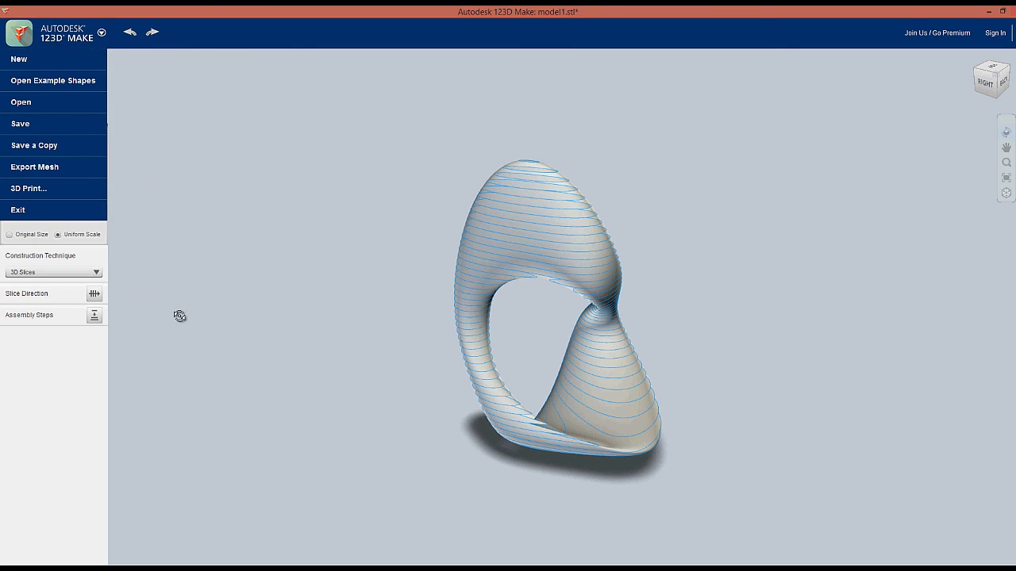